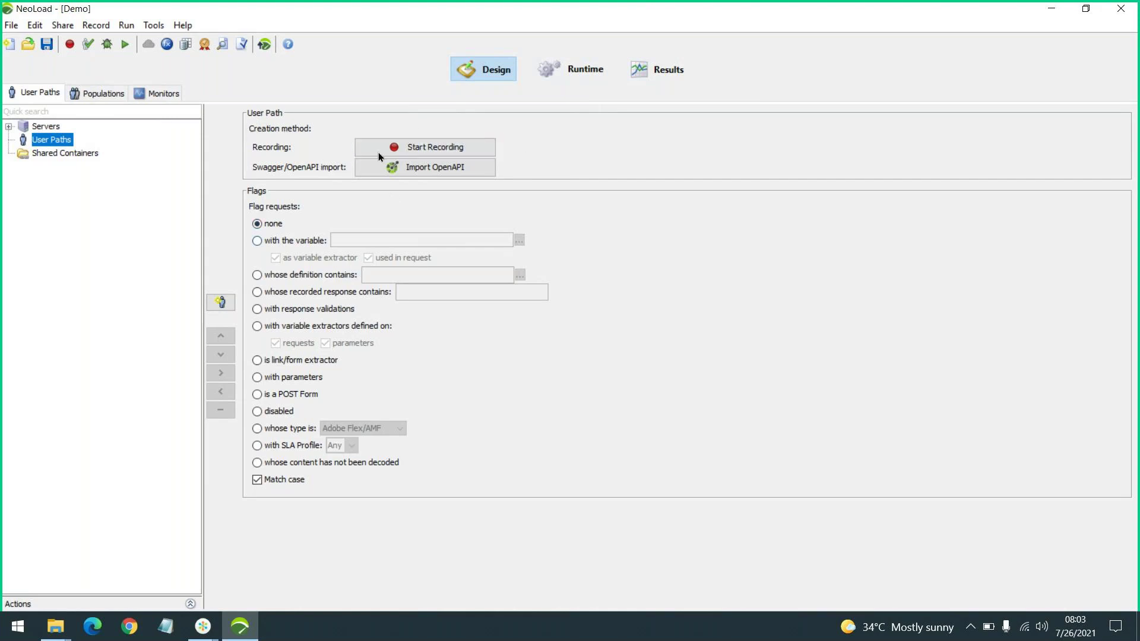
Start a new recording, renaming the user path from UserPath to JPet1 and keeping Actions as the container
click(475, 151)
drag(603, 173, 787, 184)
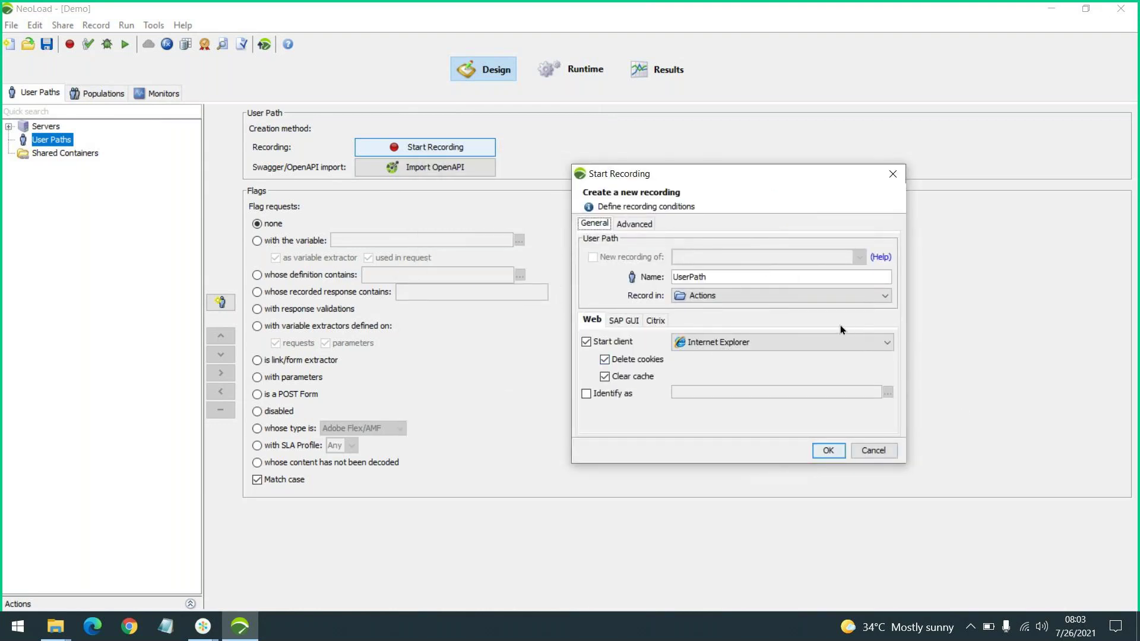
drag(728, 274, 615, 274)
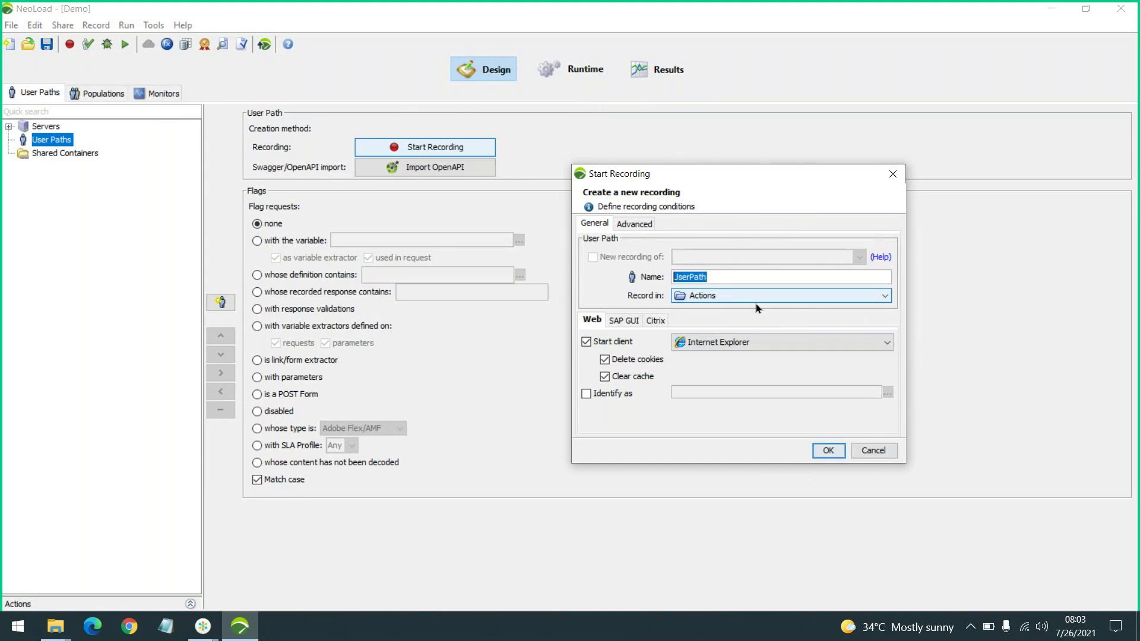
text(JPet1)
click(801, 297)
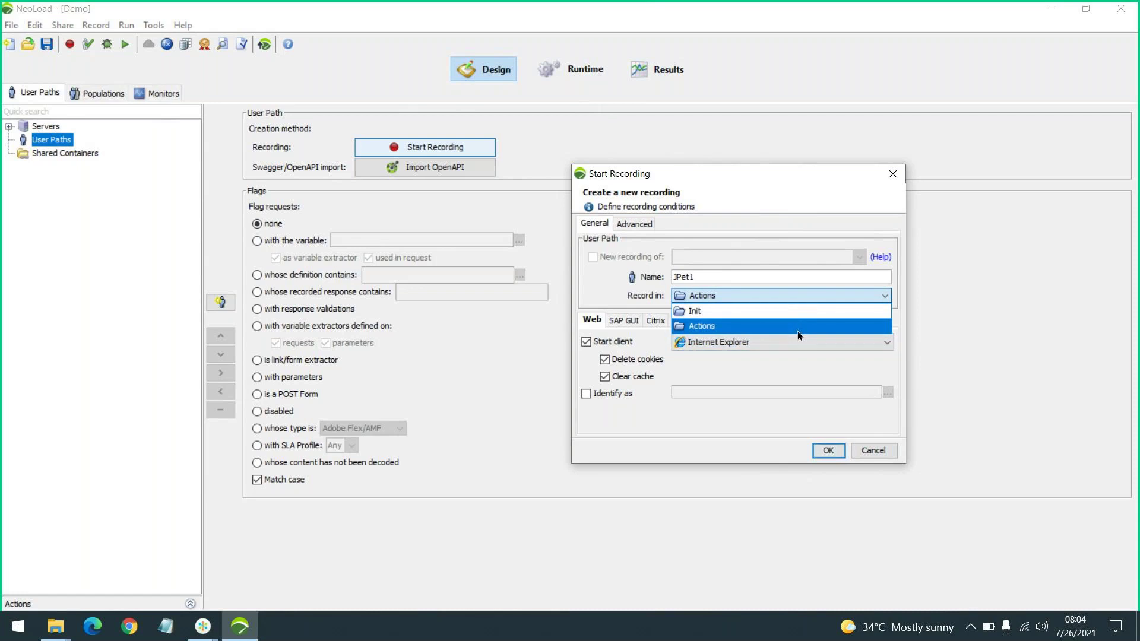
click(797, 328)
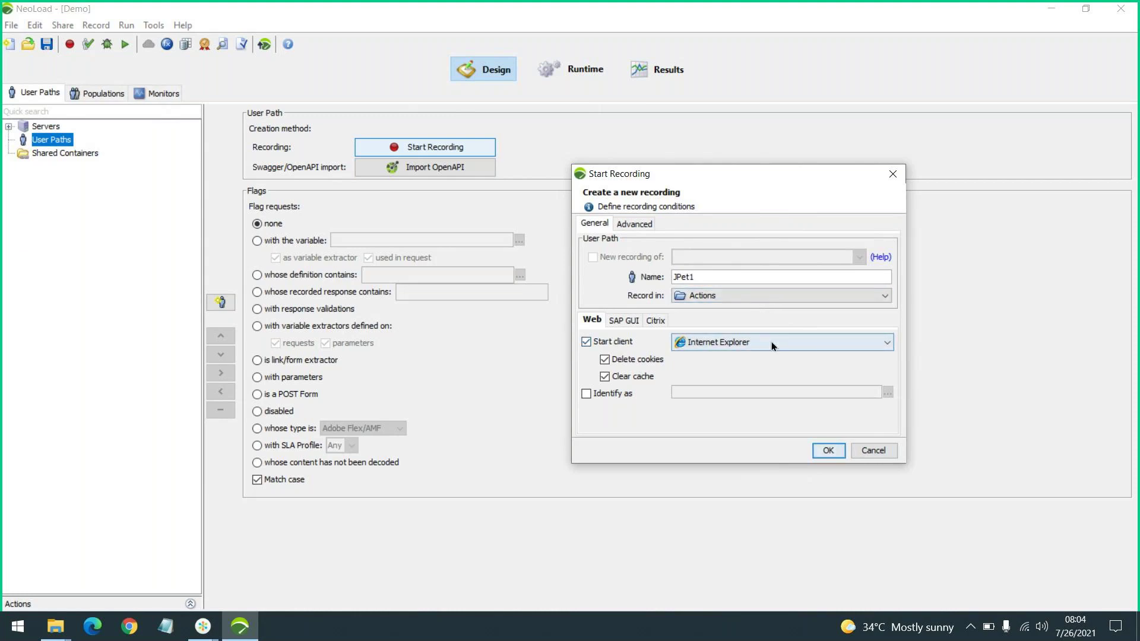
Choose Microsoft Edge as the recording client, then review the SAP GUI, Citrix and Advanced tabs
click(847, 350)
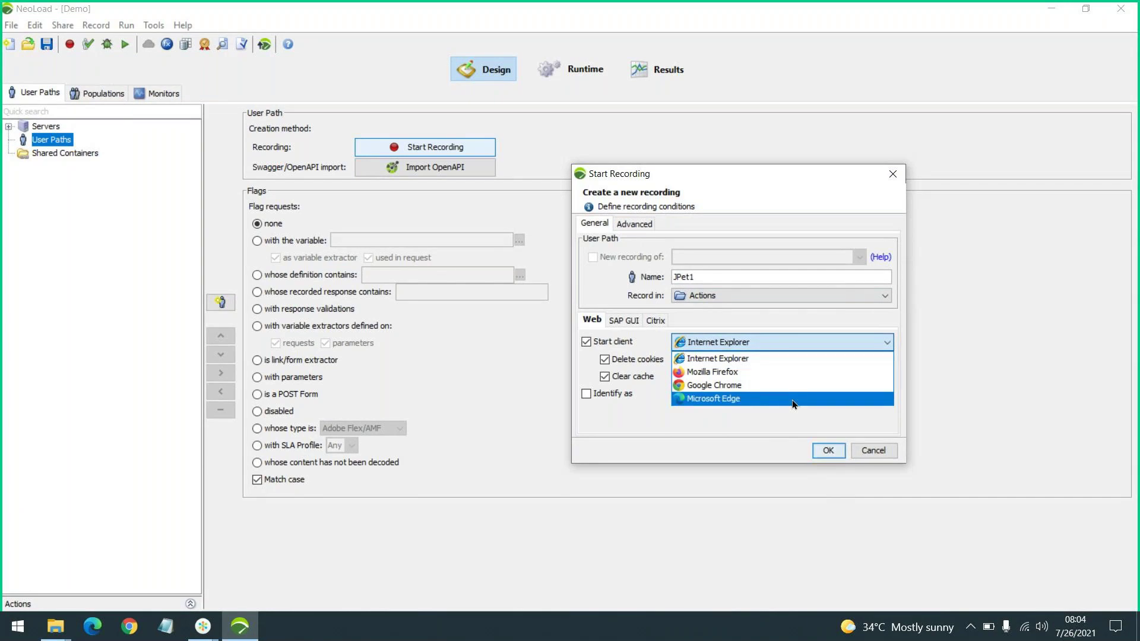
click(792, 400)
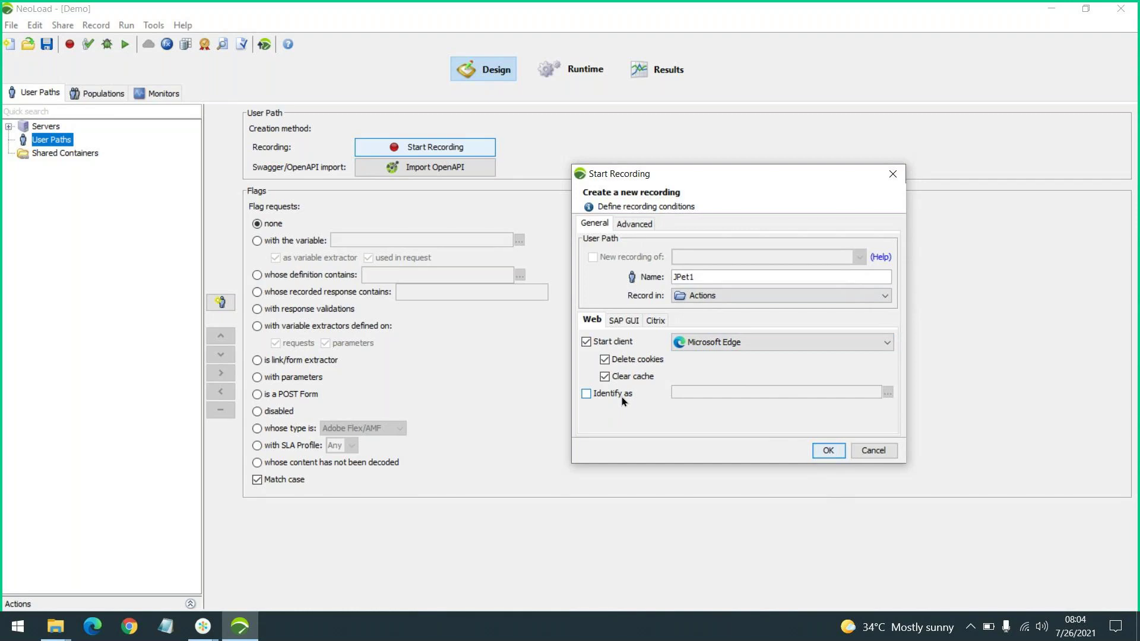
click(620, 321)
click(663, 322)
click(592, 321)
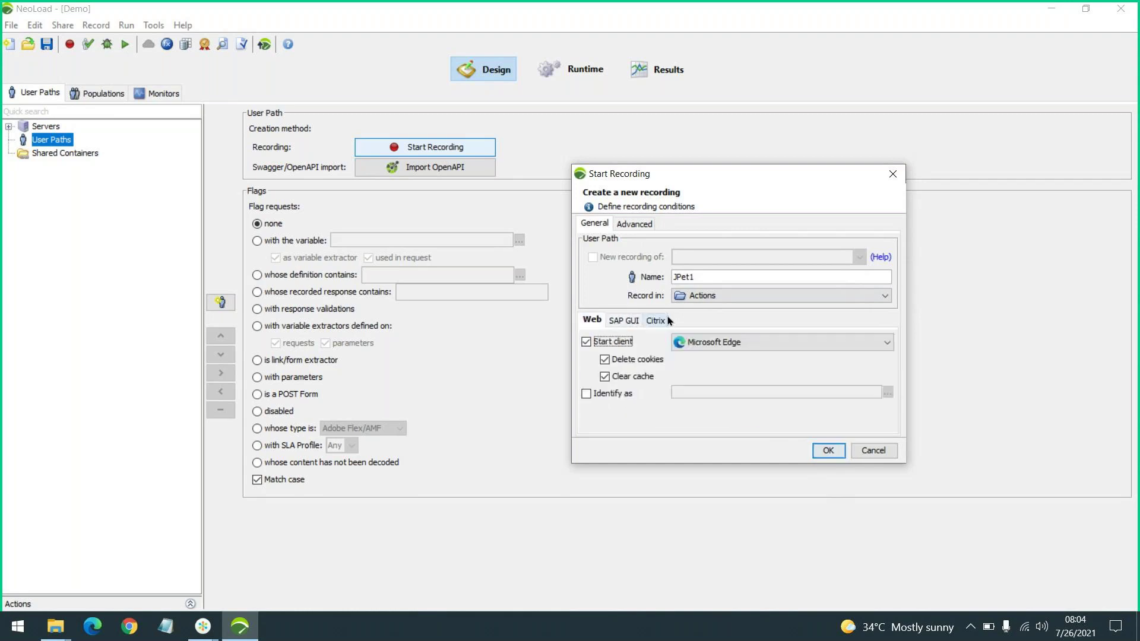
click(634, 225)
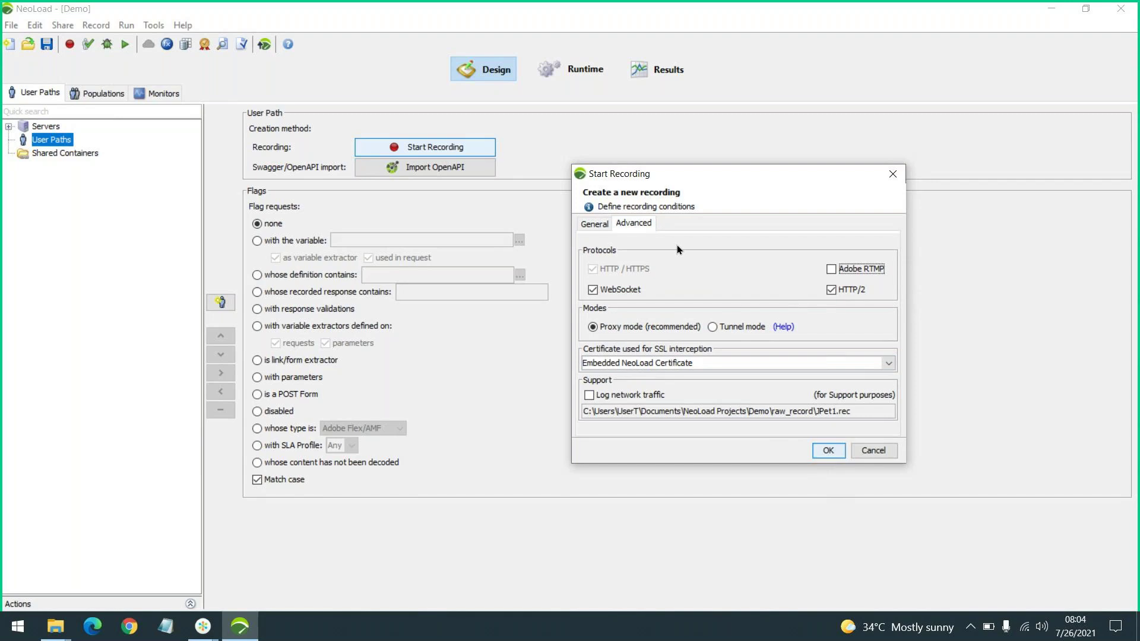
click(590, 224)
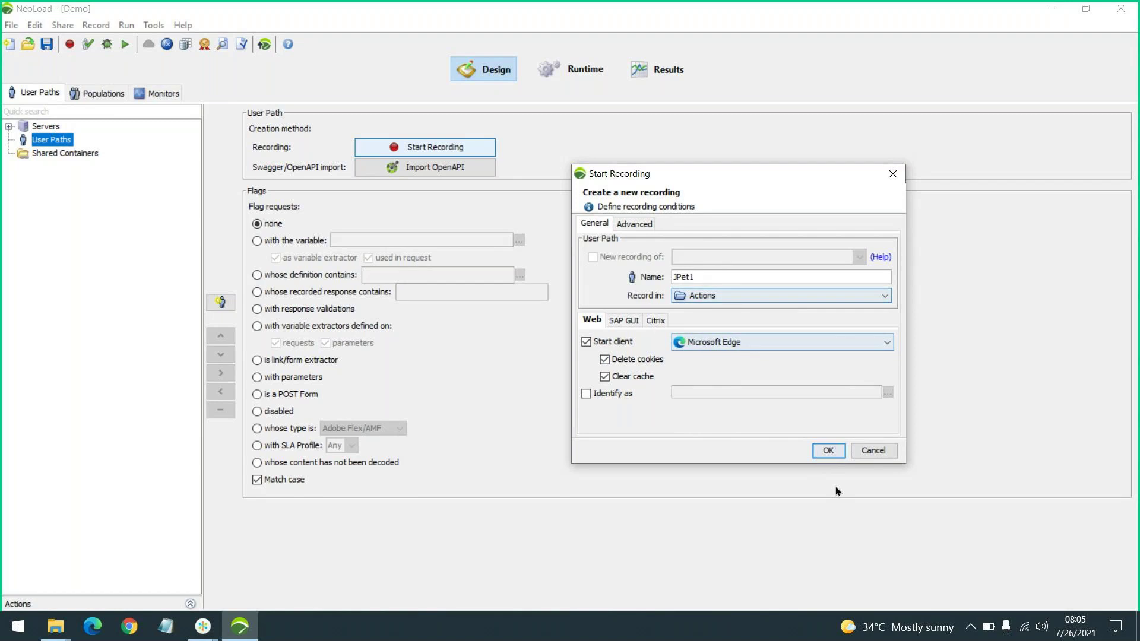
Confirm the recording settings and move the Recording toolbar to the middle right of the screen
click(830, 453)
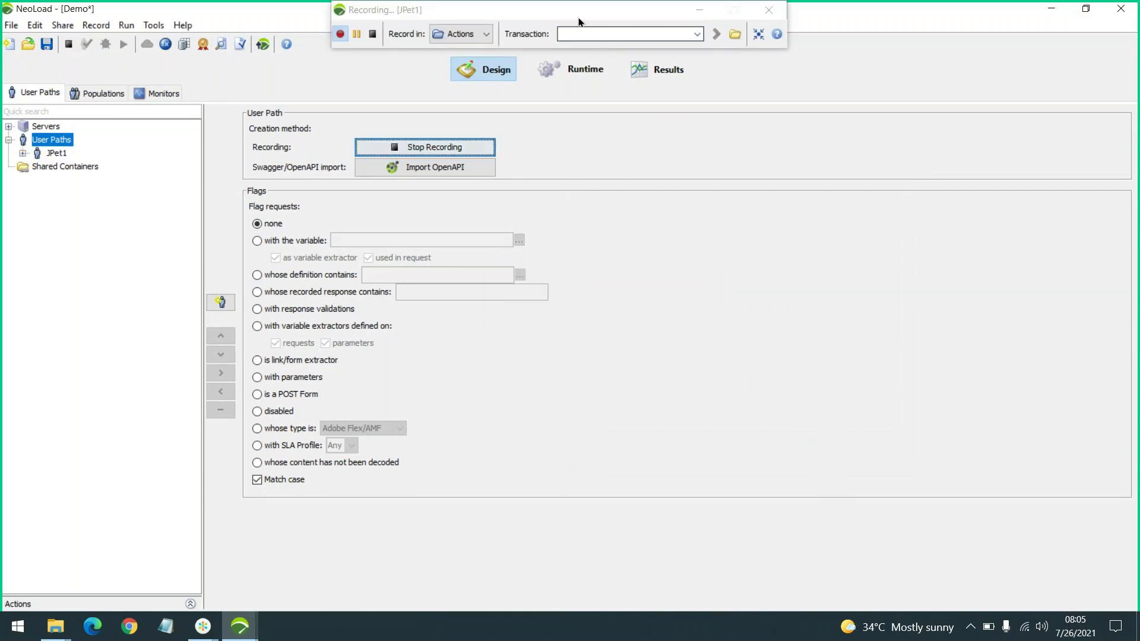
drag(579, 11, 895, 273)
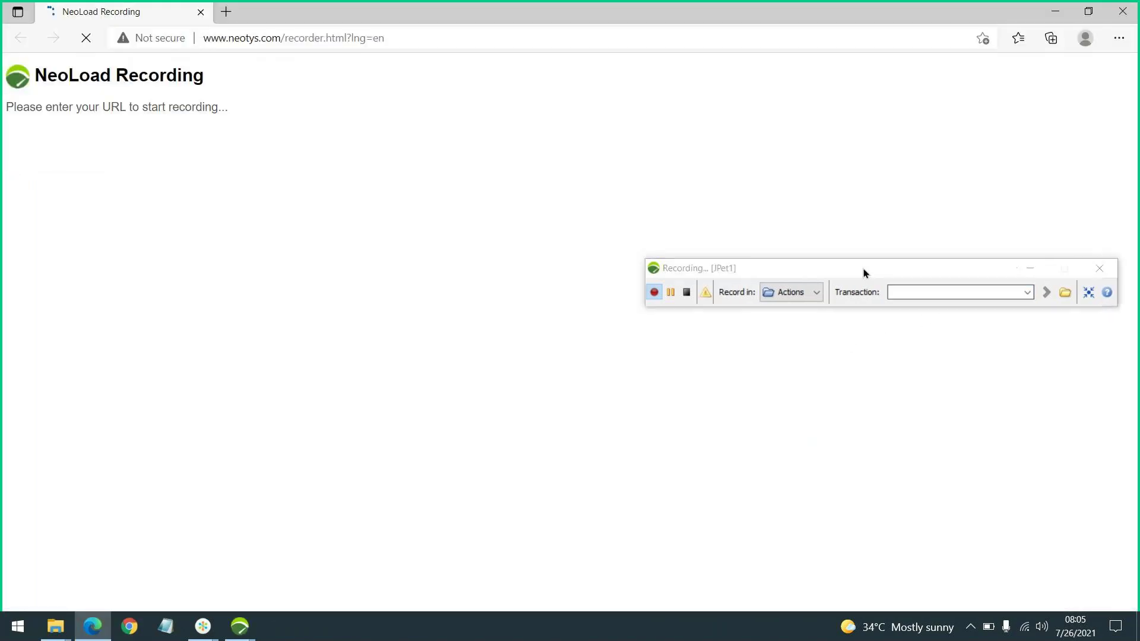
drag(863, 268, 832, 249)
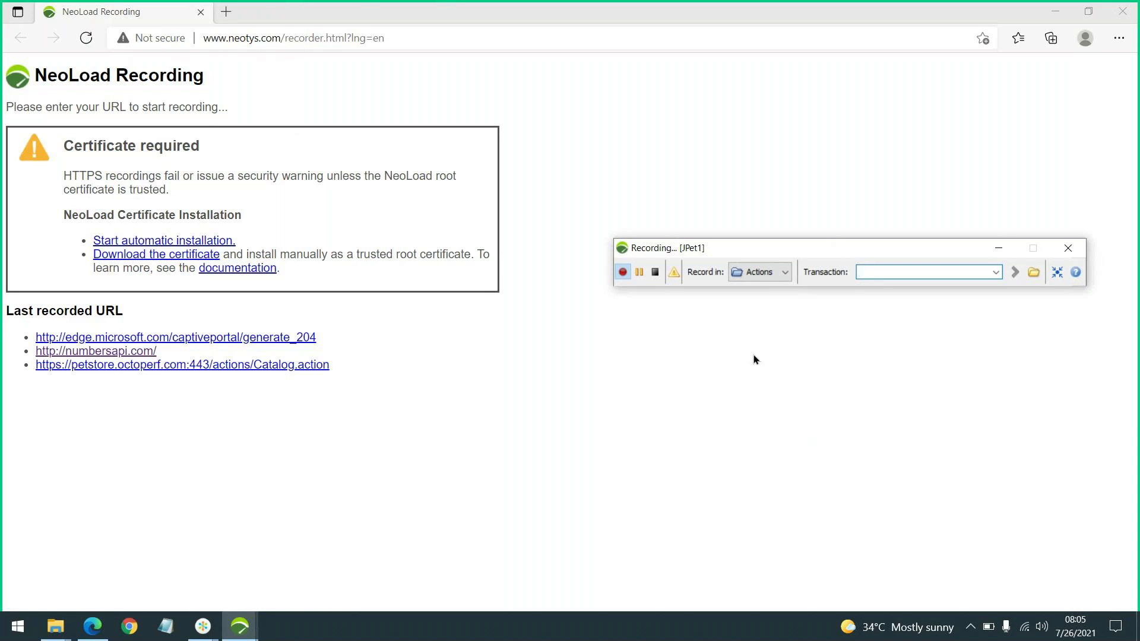
Name the recorded transaction Launch in the Recording toolbar, keeping Actions as the container
text(Launch)
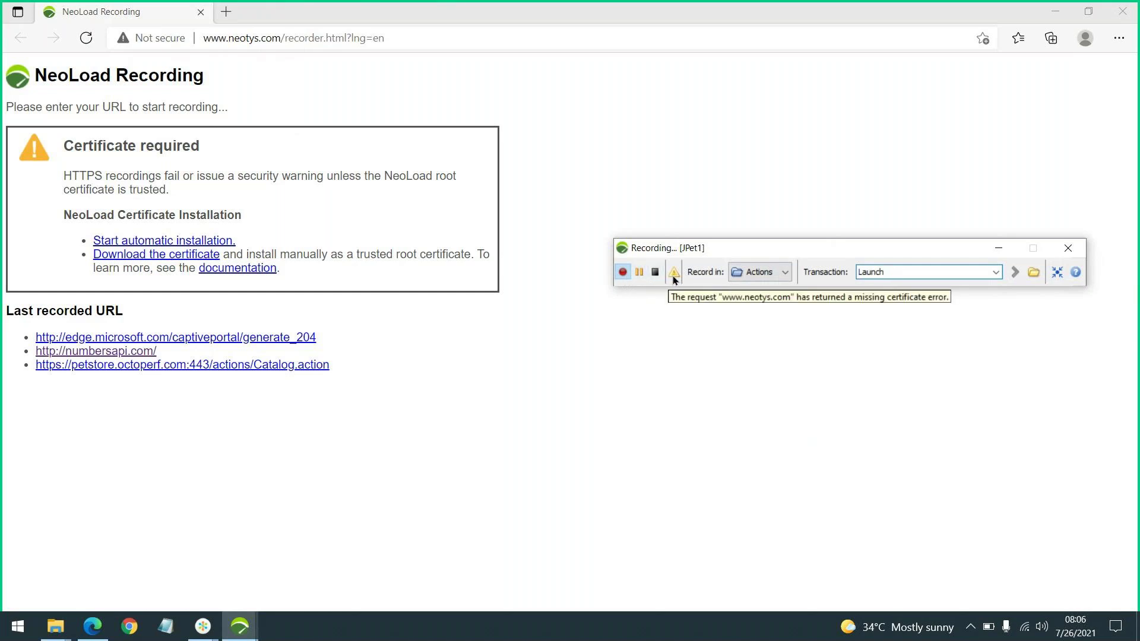
click(762, 272)
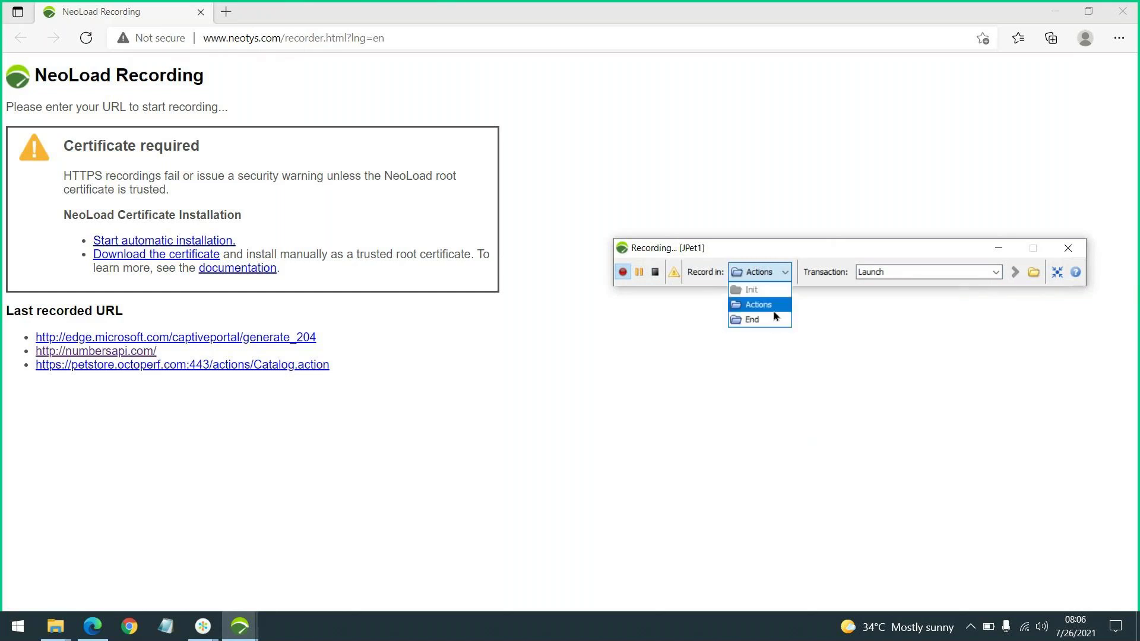
click(908, 274)
double_click(899, 270)
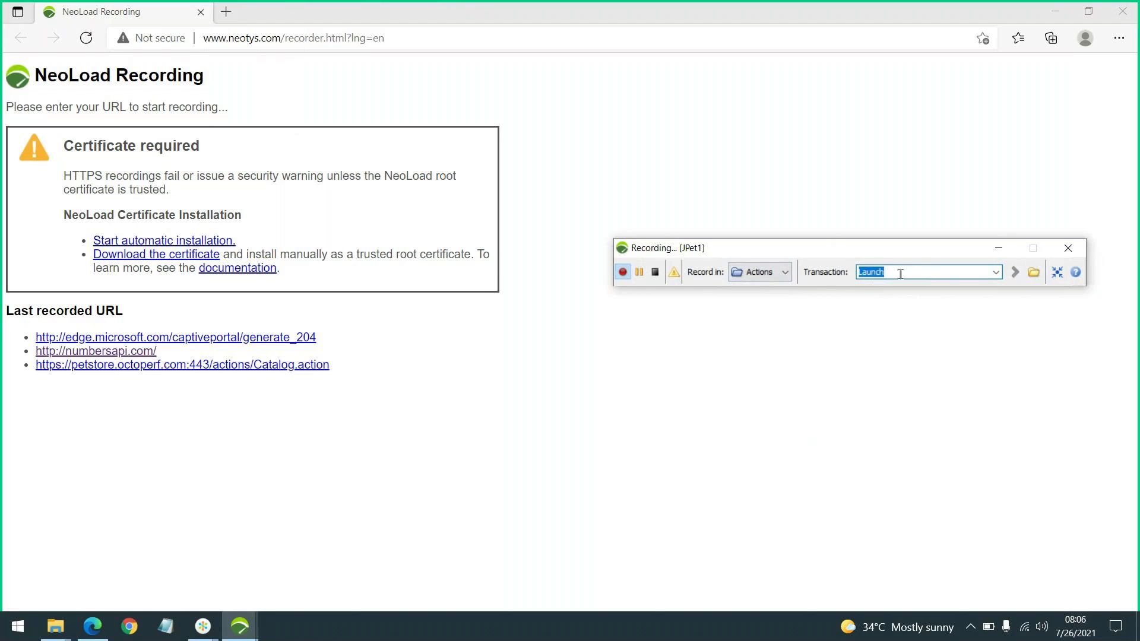
click(481, 39)
text(https://petstore.octoperf.com/actions/Catalog.action)
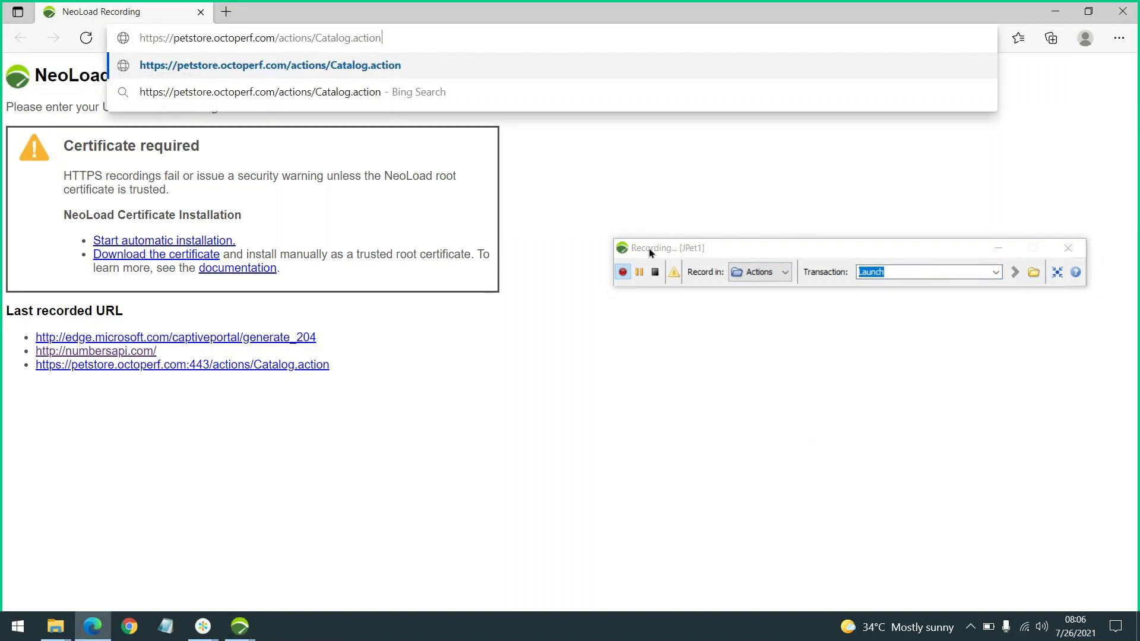
key(Return)
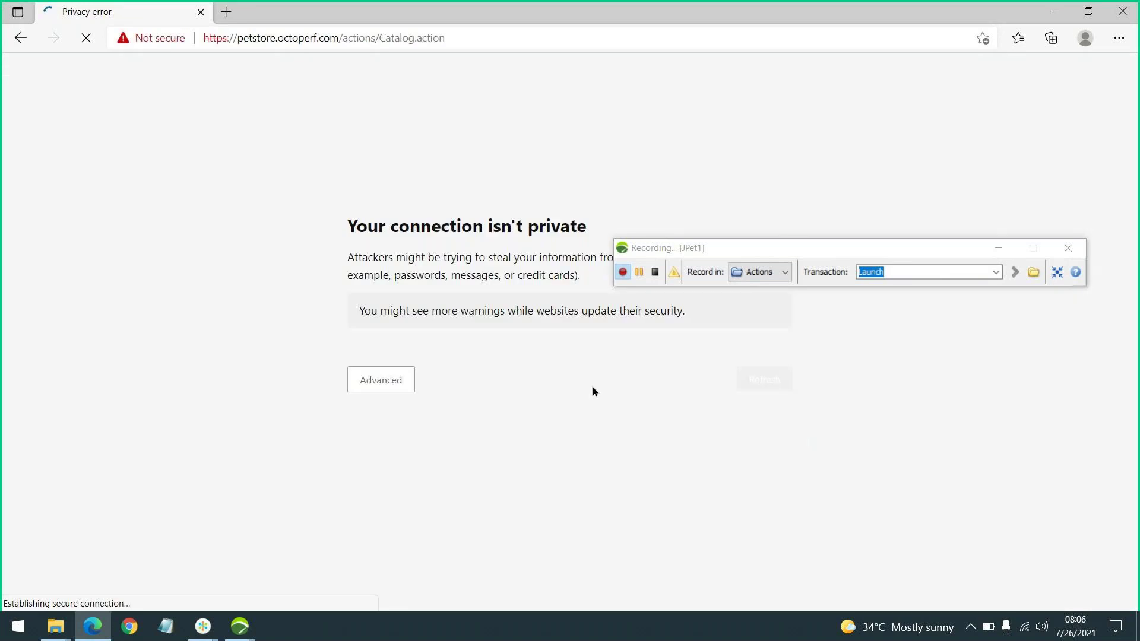
click(378, 365)
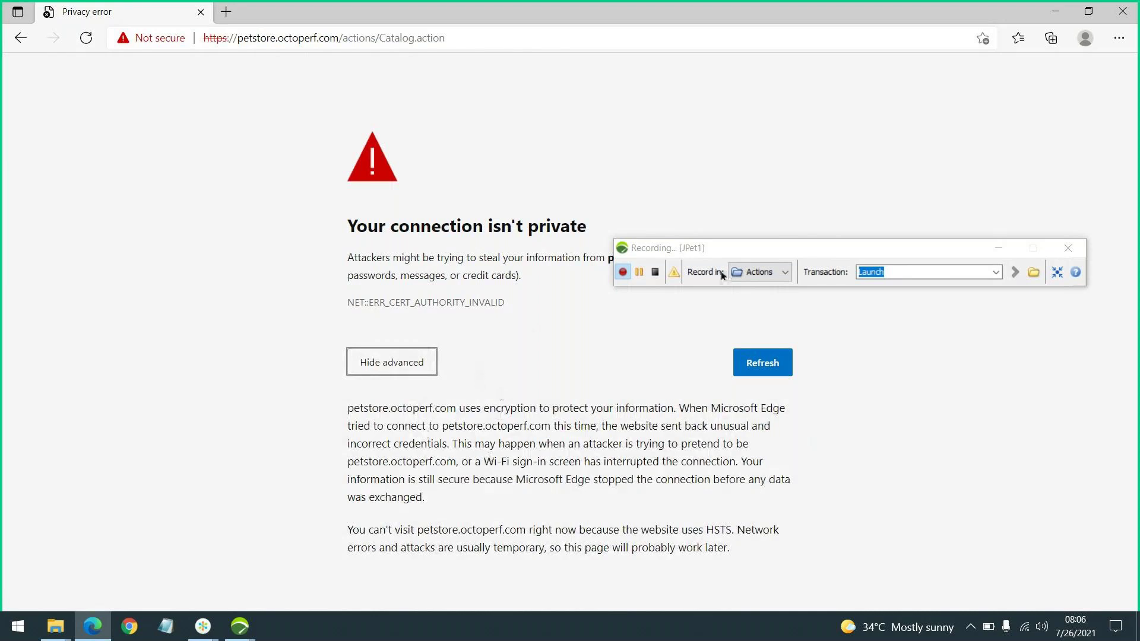
mouse_move(756, 252)
mouse_down()
mouse_move(766, 333)
mouse_move(758, 253)
mouse_up()
Retry with the bare petstore.octoperf.com domain, check the certificate error, then stop recording
drag(342, 38, 619, 35)
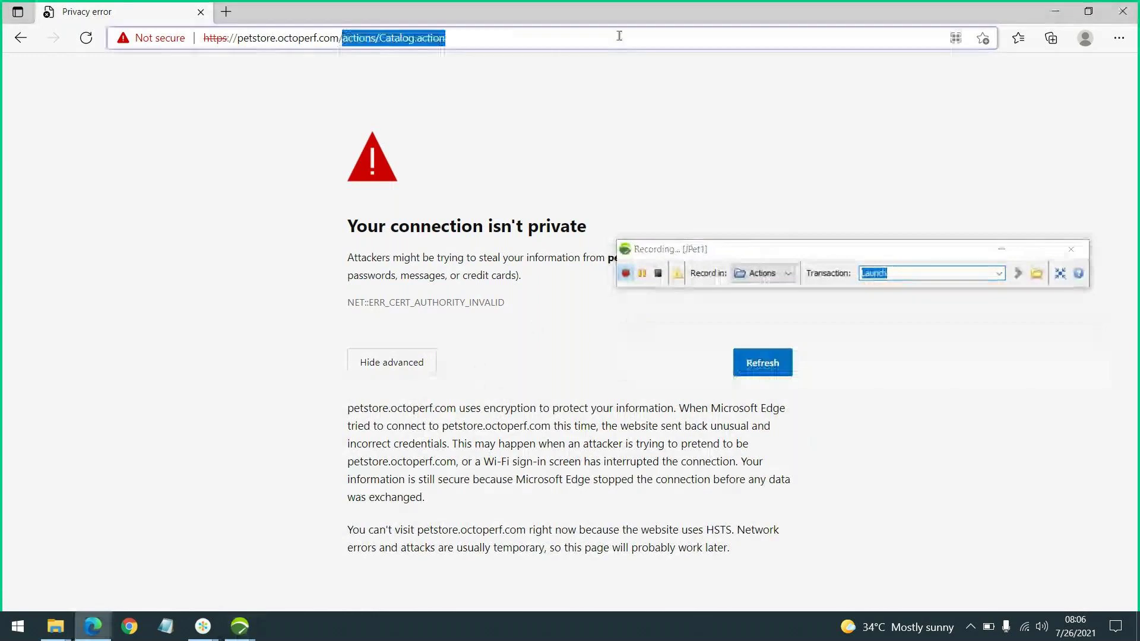
key(BackSpace)
key(Return)
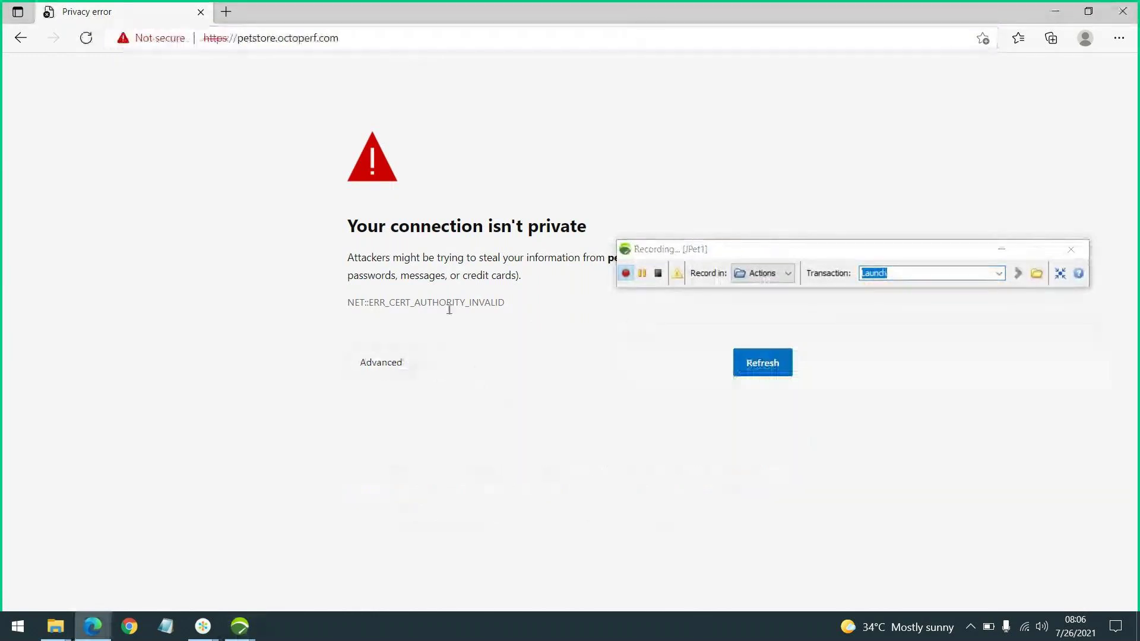
click(392, 362)
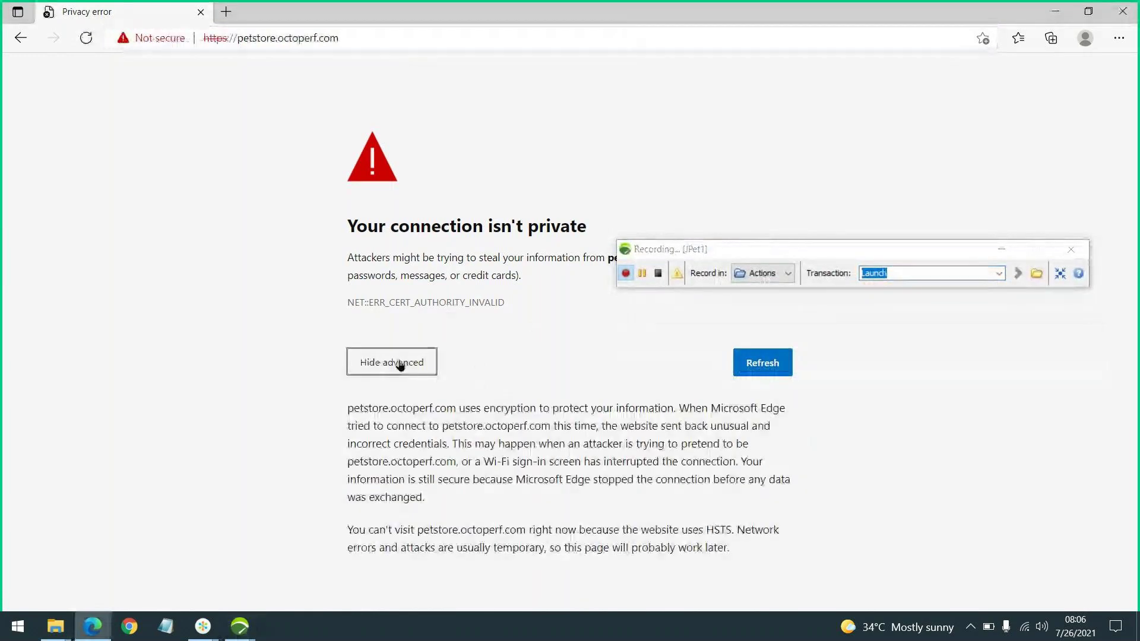
click(401, 363)
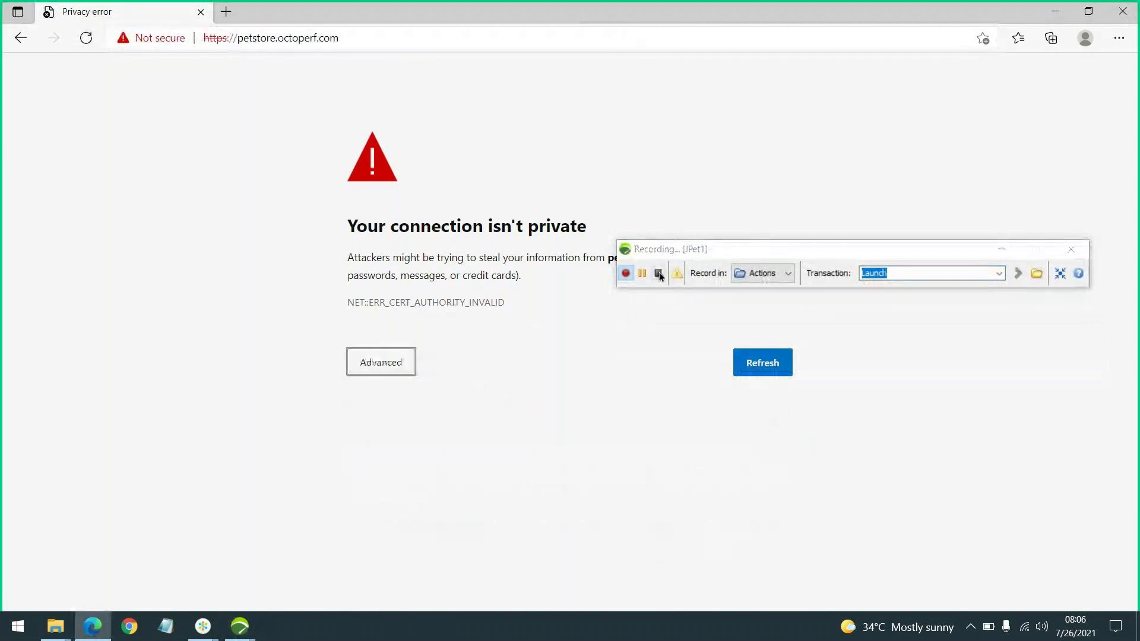
click(659, 274)
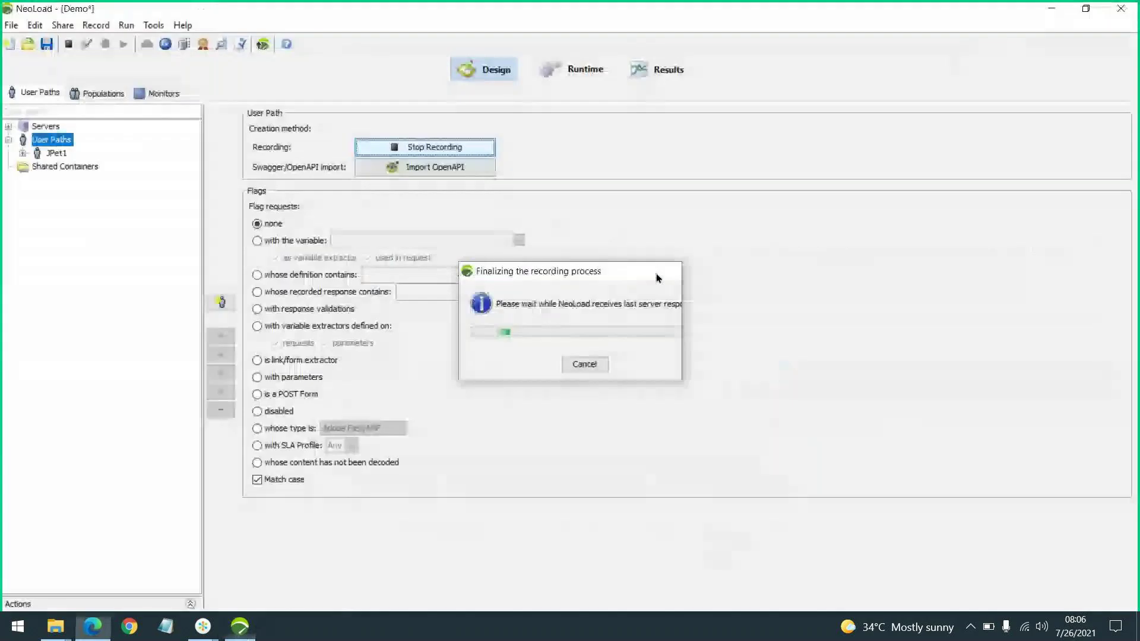
Cancel the Post-recording Wizard after finalizing, leaving JPet1 under User Paths
click(482, 196)
click(483, 184)
click(715, 514)
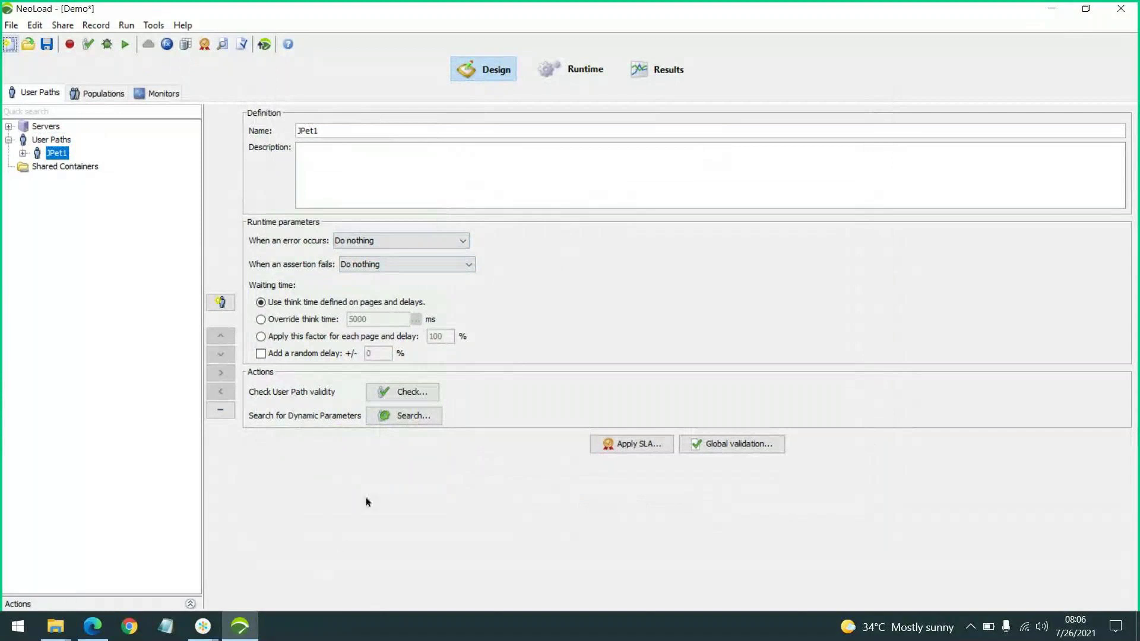
Minimize NeoLoad to the desktop and switch to the second GoTo meeting window
key(super+d)
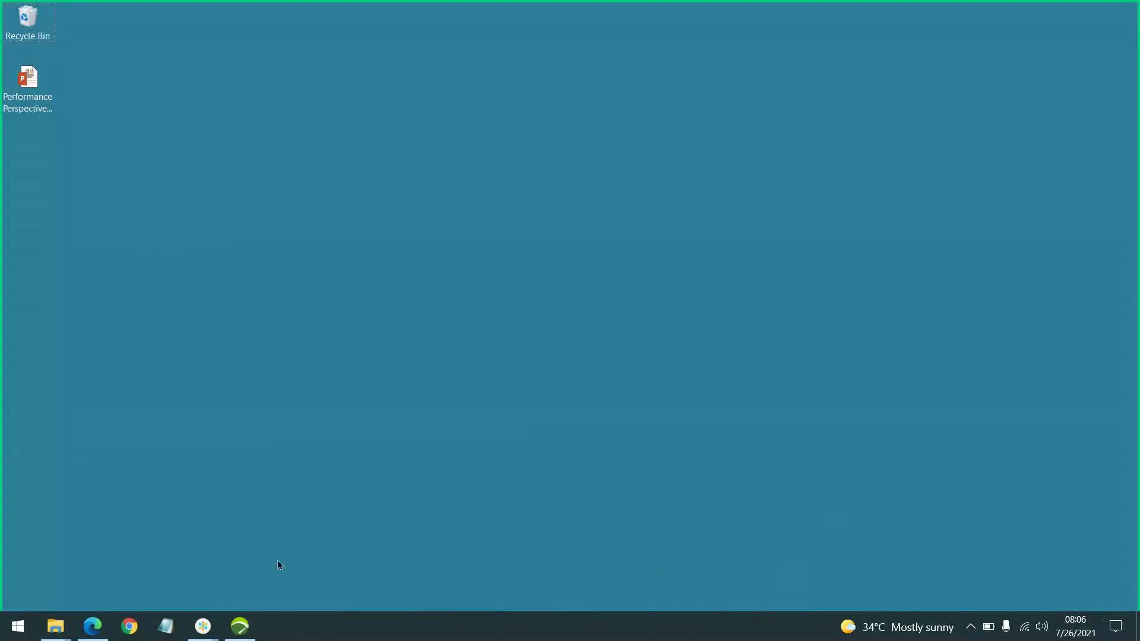
mouse_move(203, 626)
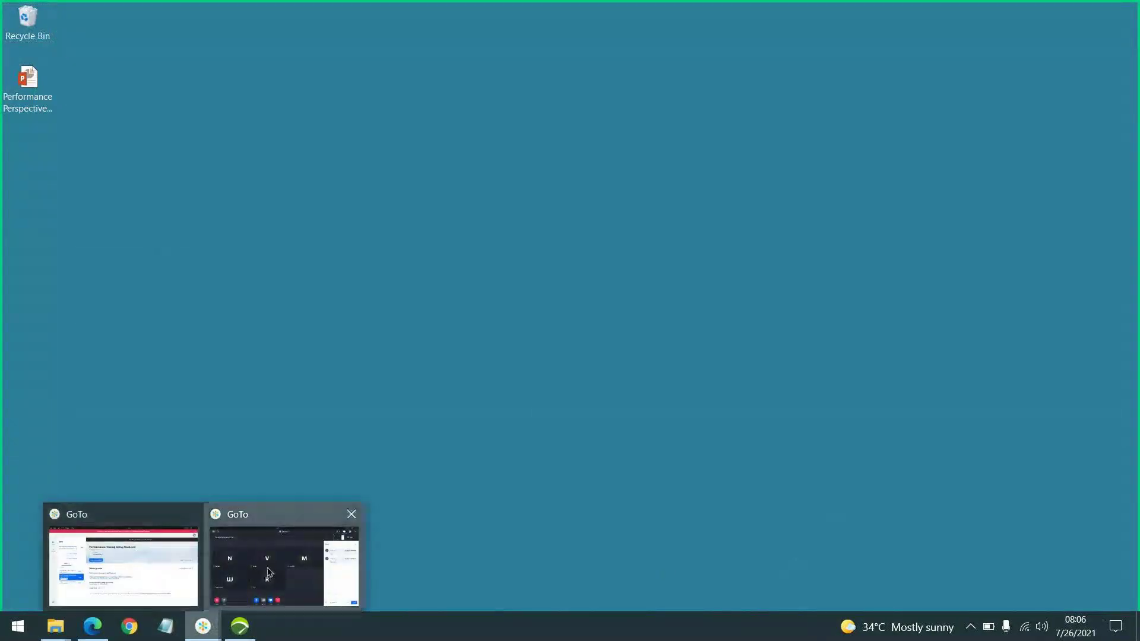
click(265, 575)
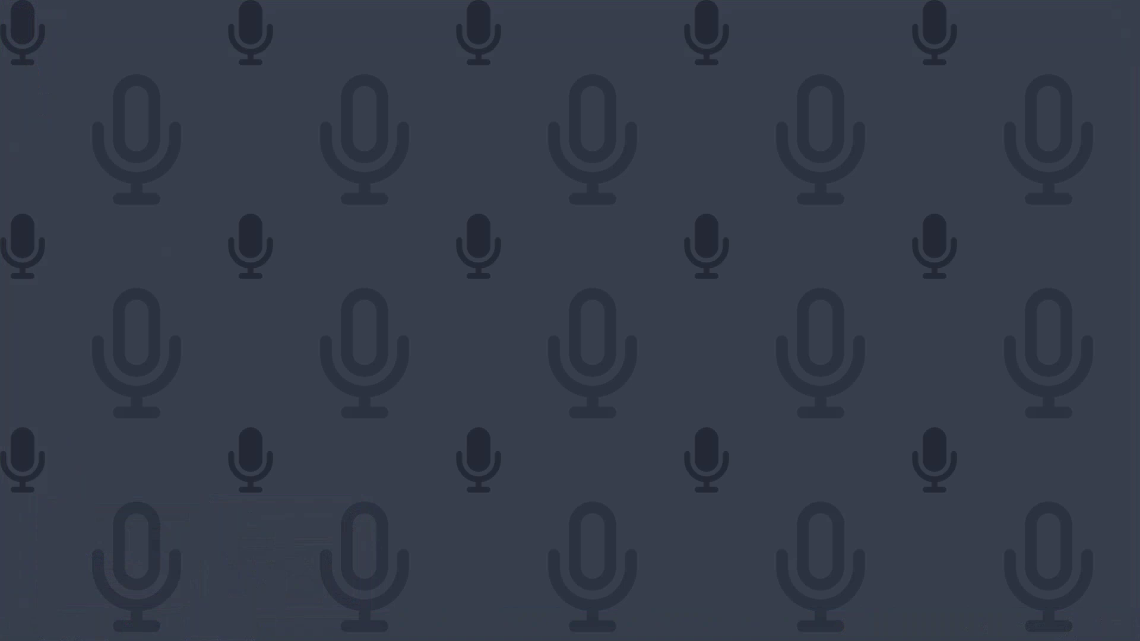
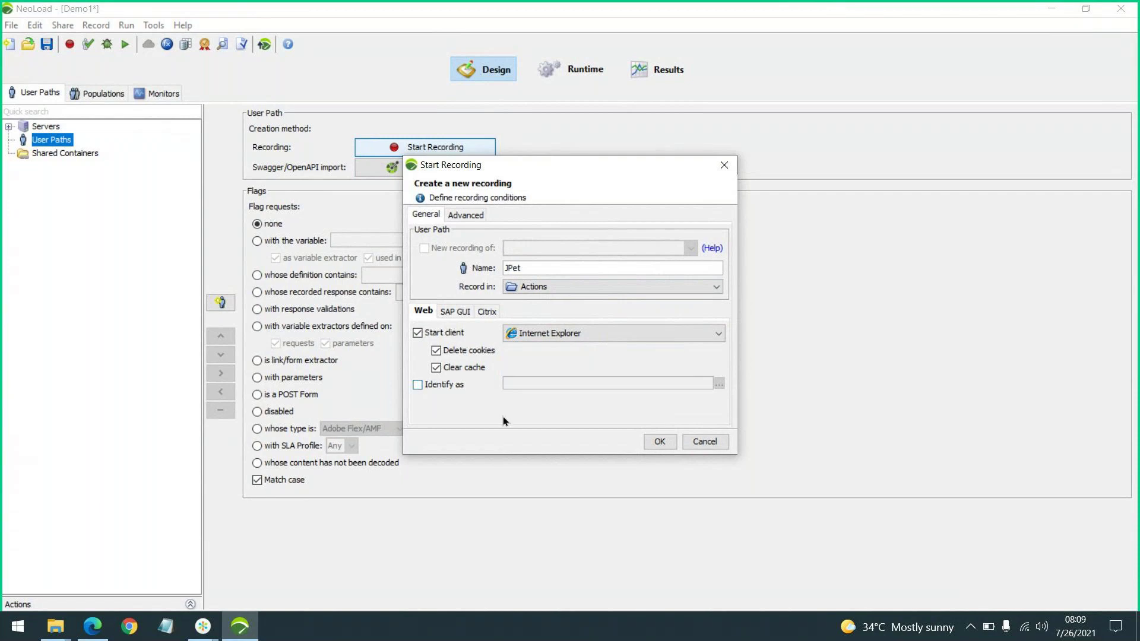
Start recording the JPet user path with the first transaction named Launch
click(658, 441)
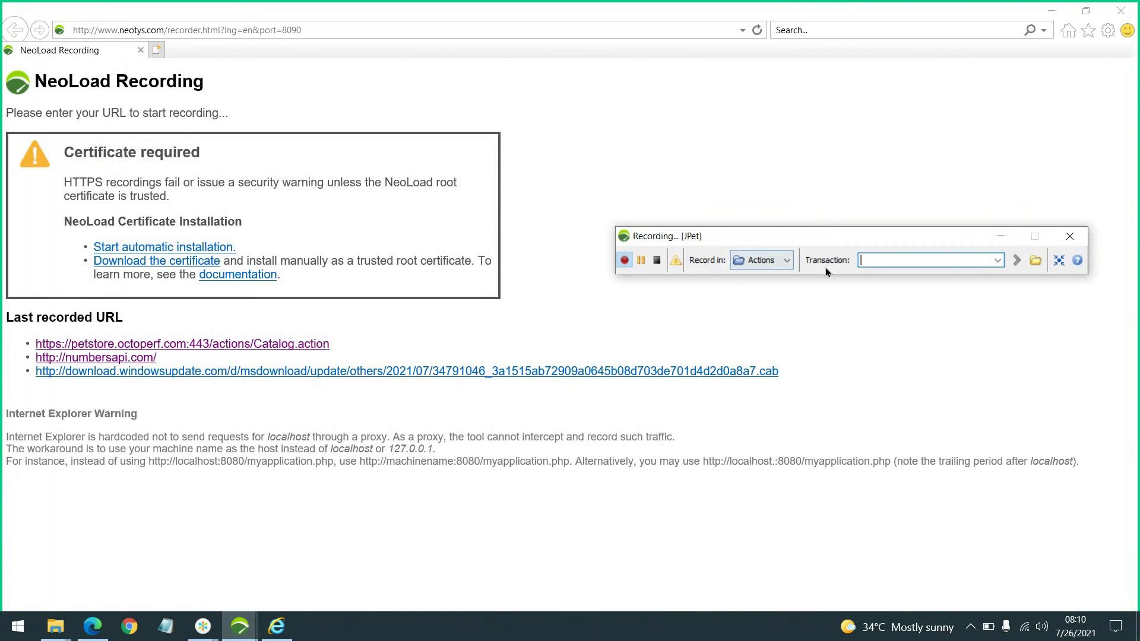
text(Launch)
double_click(879, 262)
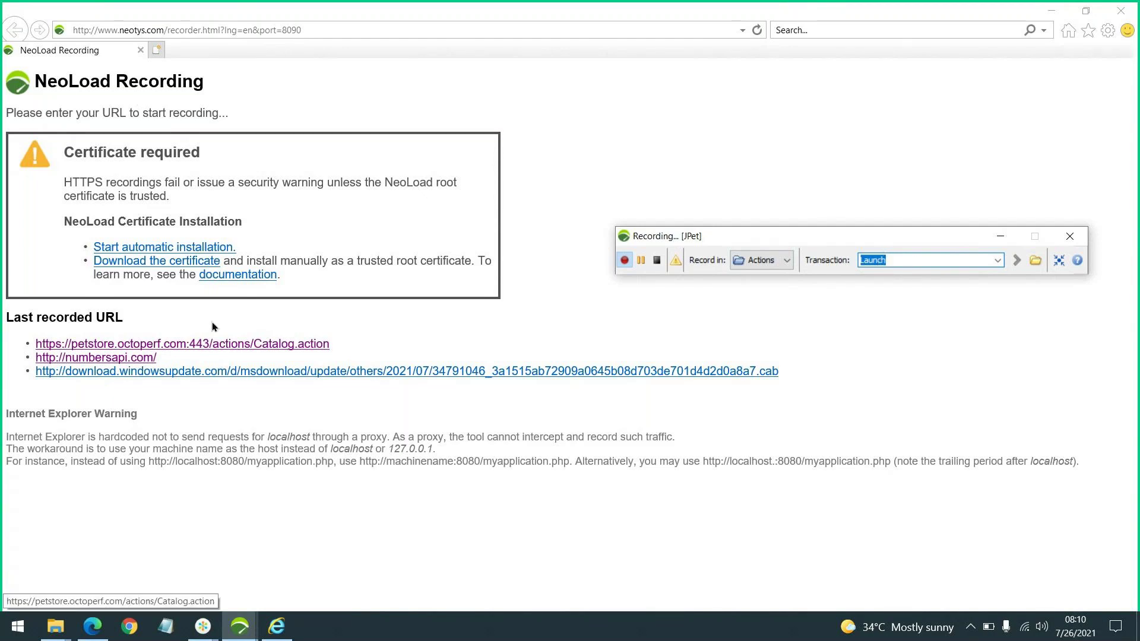
Load the petstore Catalog.action URL in Internet Explorer
click(270, 29)
text(https://petstore.octoperf.com/actions/Catalog.action)
key(Return)
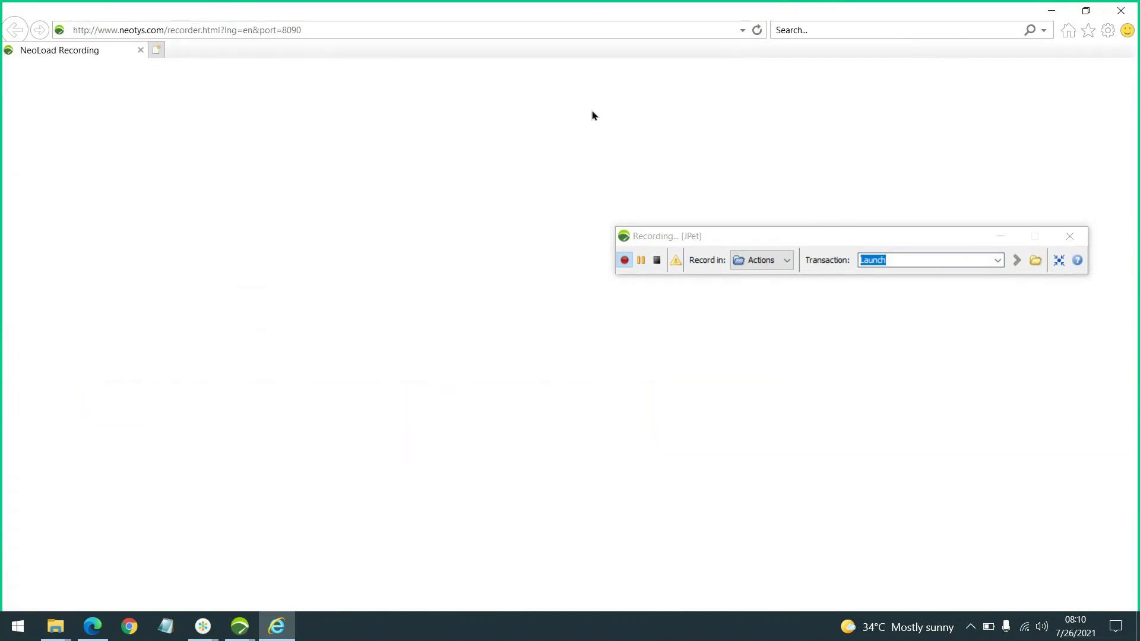
Bypass the certificate warning to continue to the petstore site
click(131, 246)
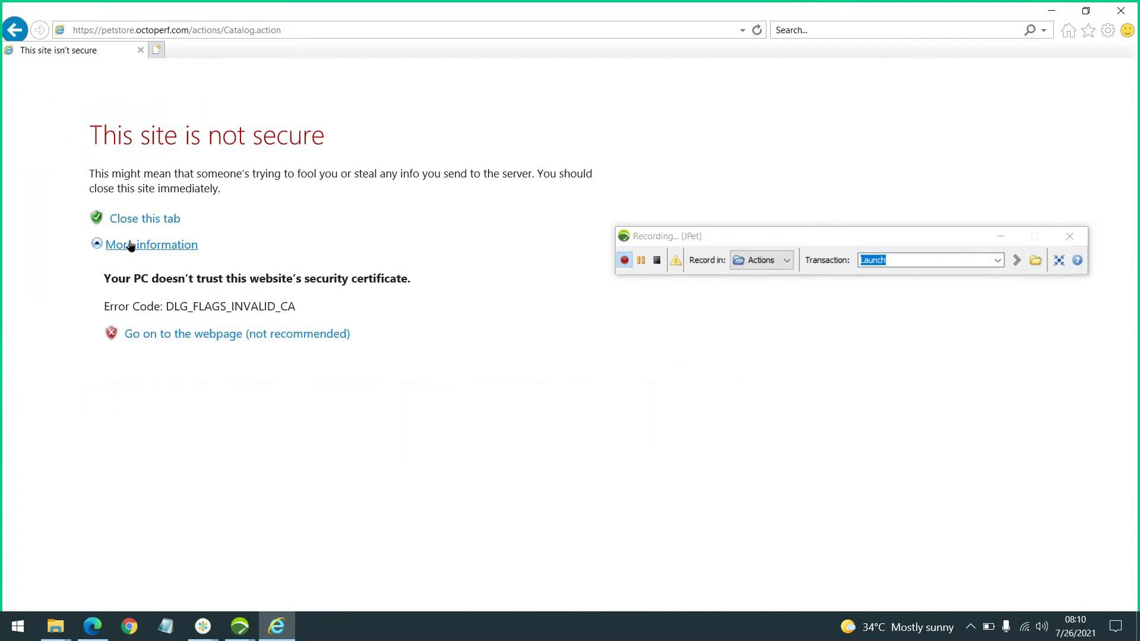
click(231, 334)
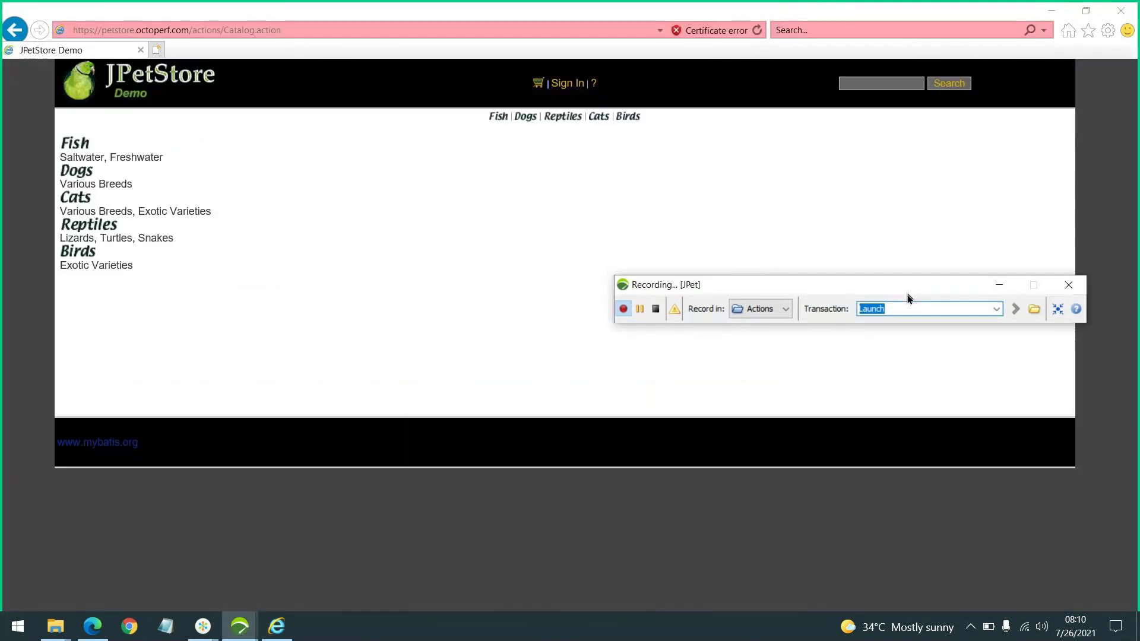
mouse_move(908, 236)
mouse_down()
mouse_move(920, 183)
mouse_move(913, 224)
mouse_up()
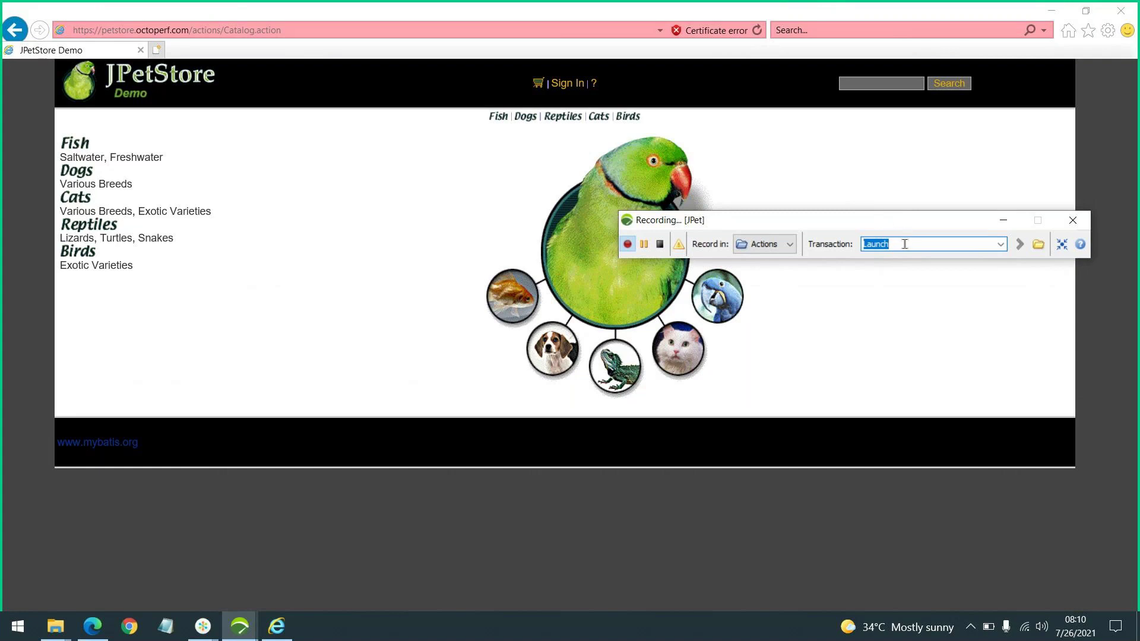
Record 'Click Fish' opening the Fish category and 'Click AngelFish' opening product FI-SW-01
text(Click Fish)
key(Return)
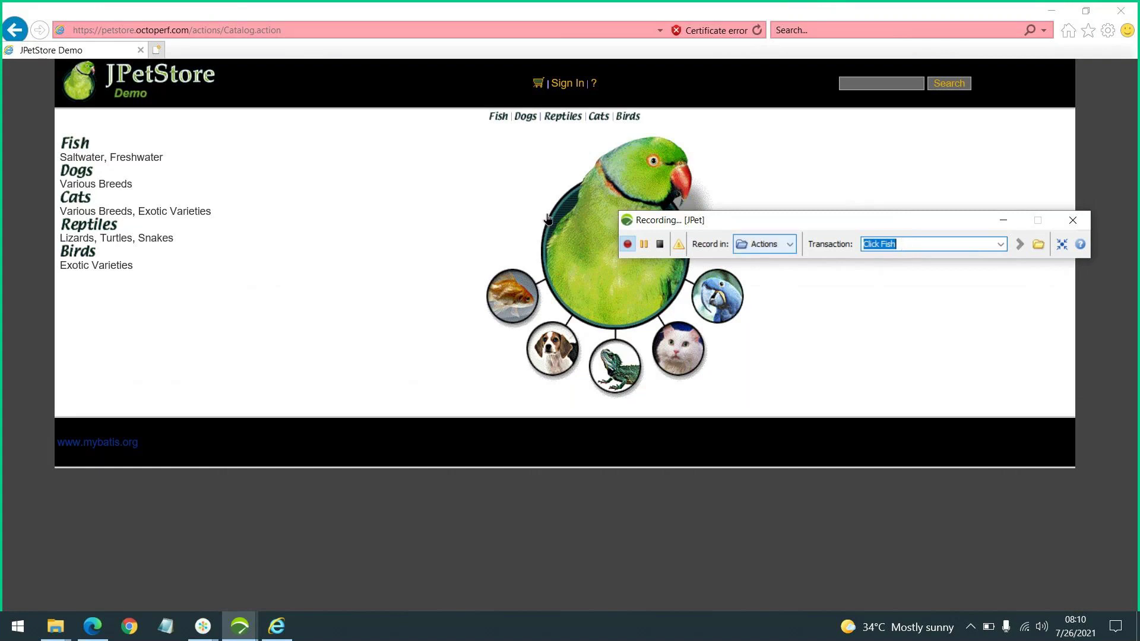
click(73, 143)
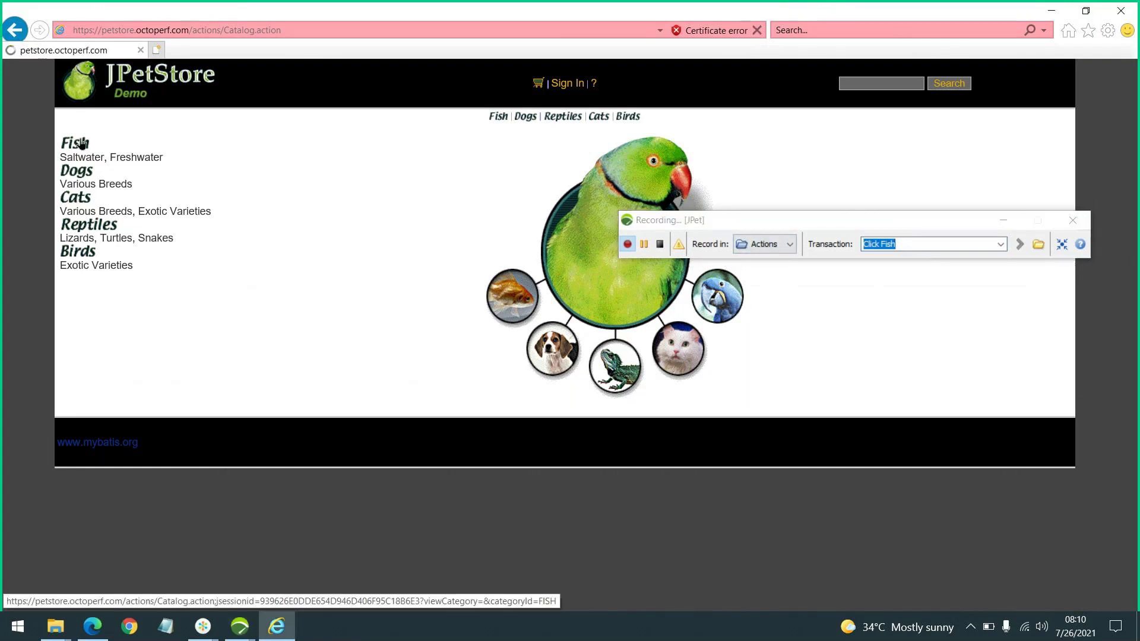
drag(777, 222, 734, 350)
double_click(864, 367)
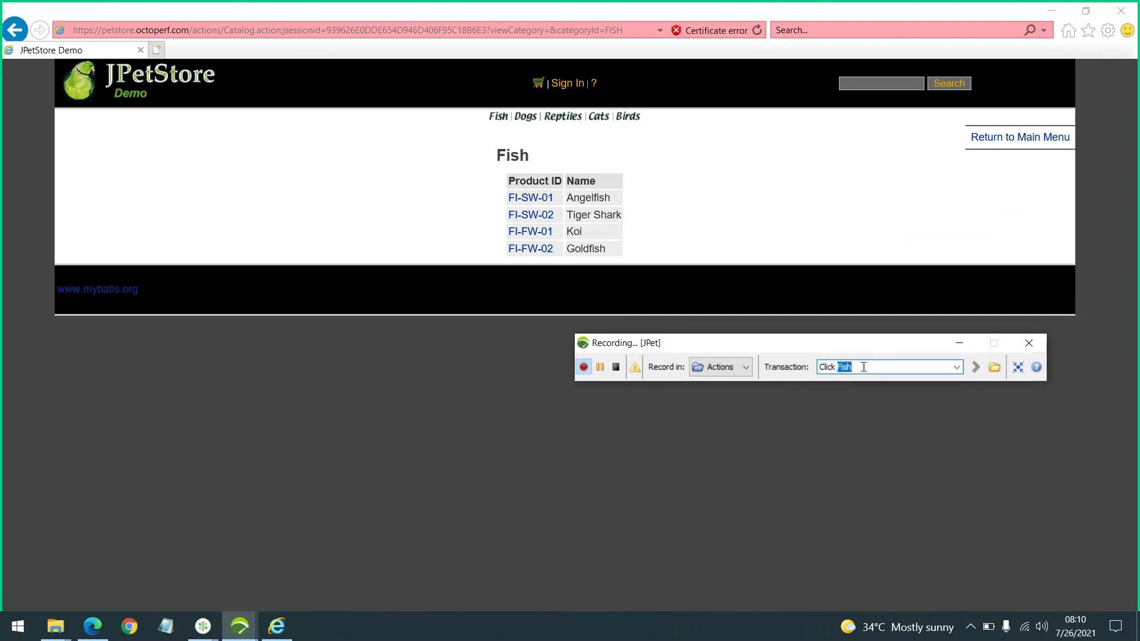
text(AngelFish)
key(Return)
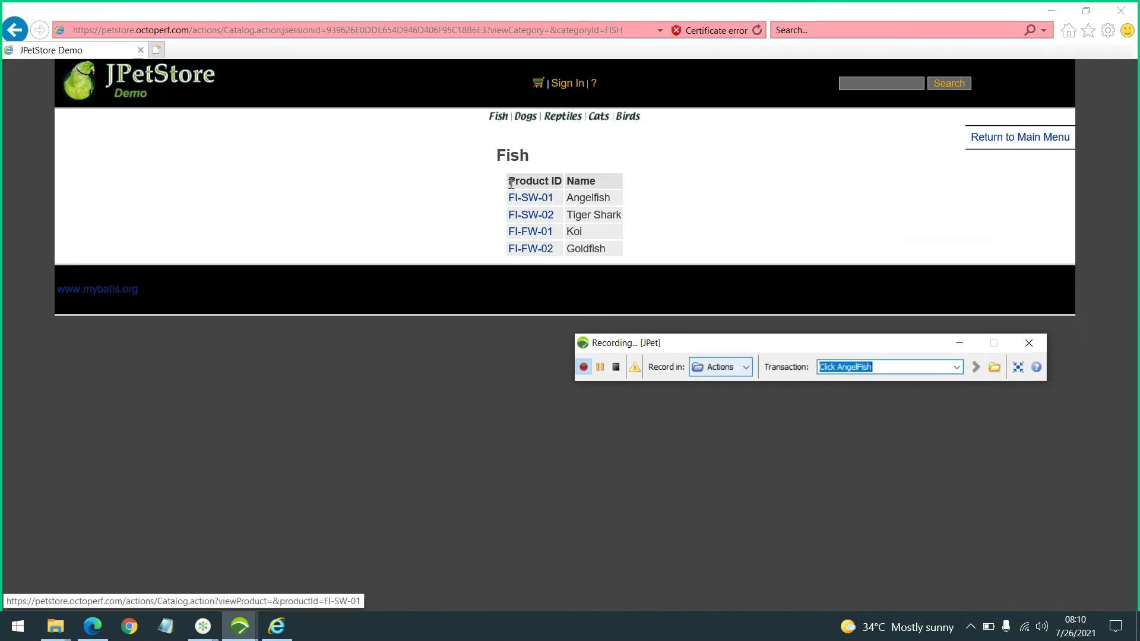
click(544, 197)
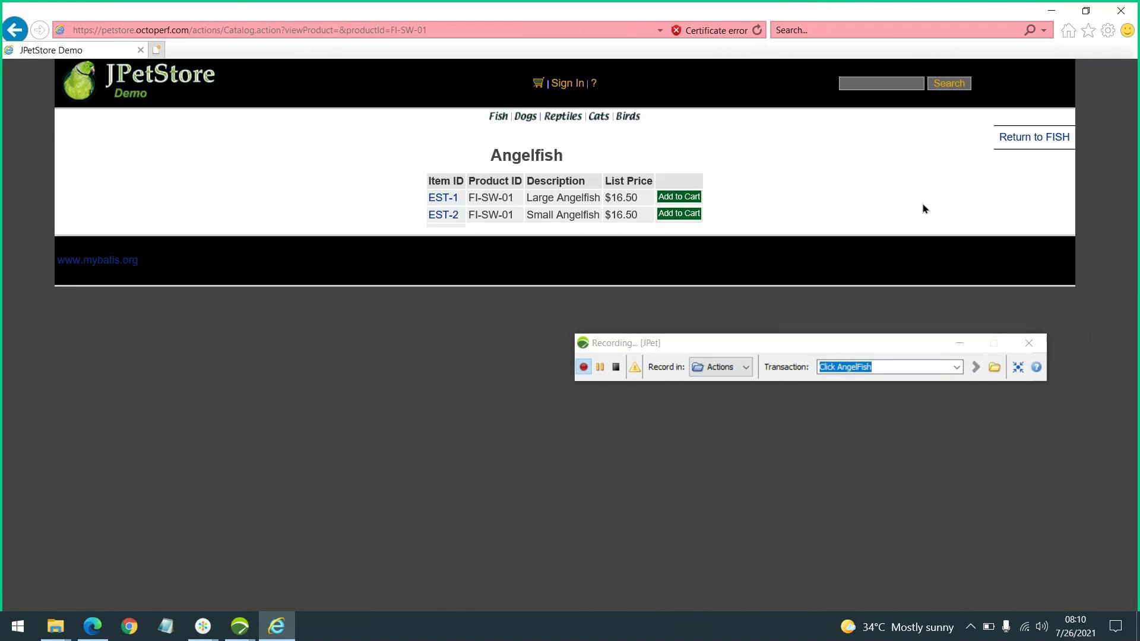
Record 'Click Item' opening item EST-1 and 'Homepage' returning to the main catalog
click(857, 367)
double_click(857, 367)
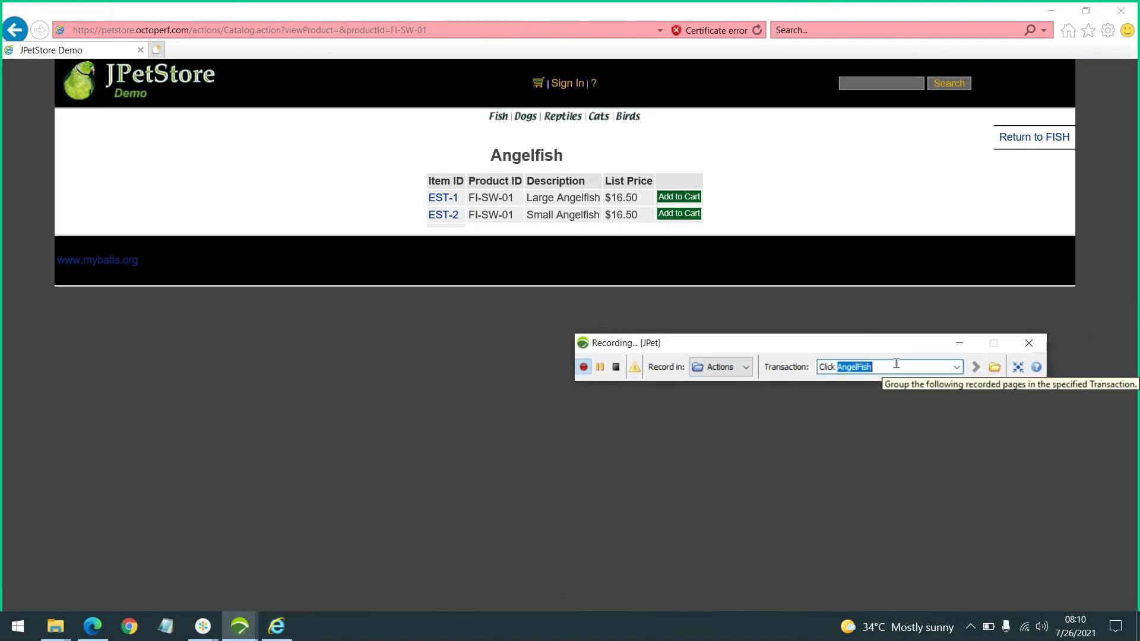
text(Item)
key(Return)
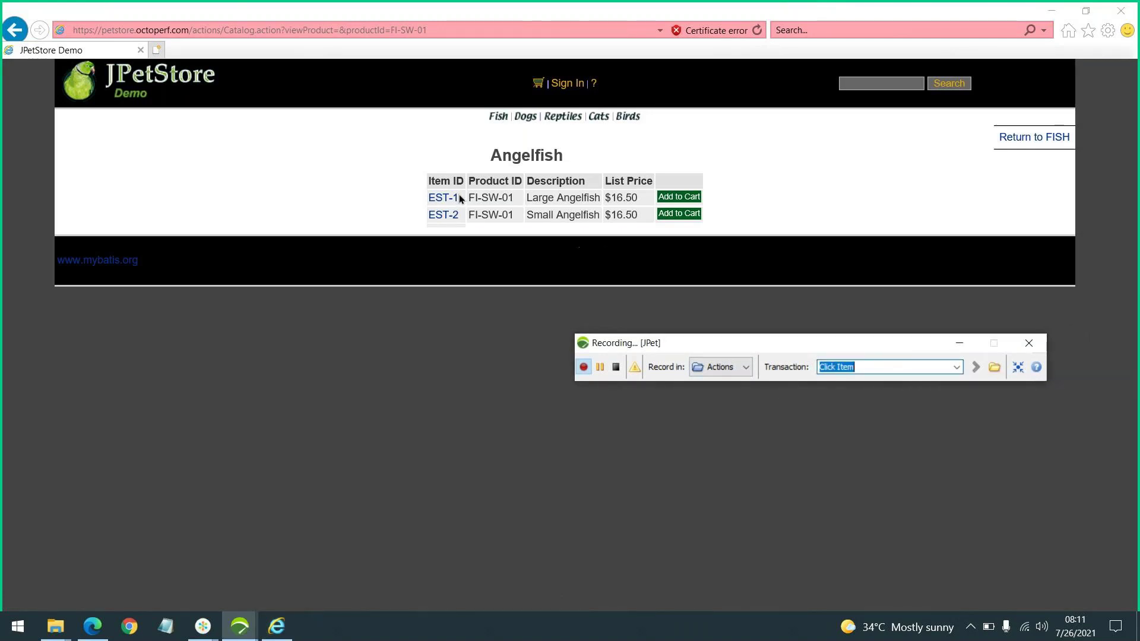
click(449, 199)
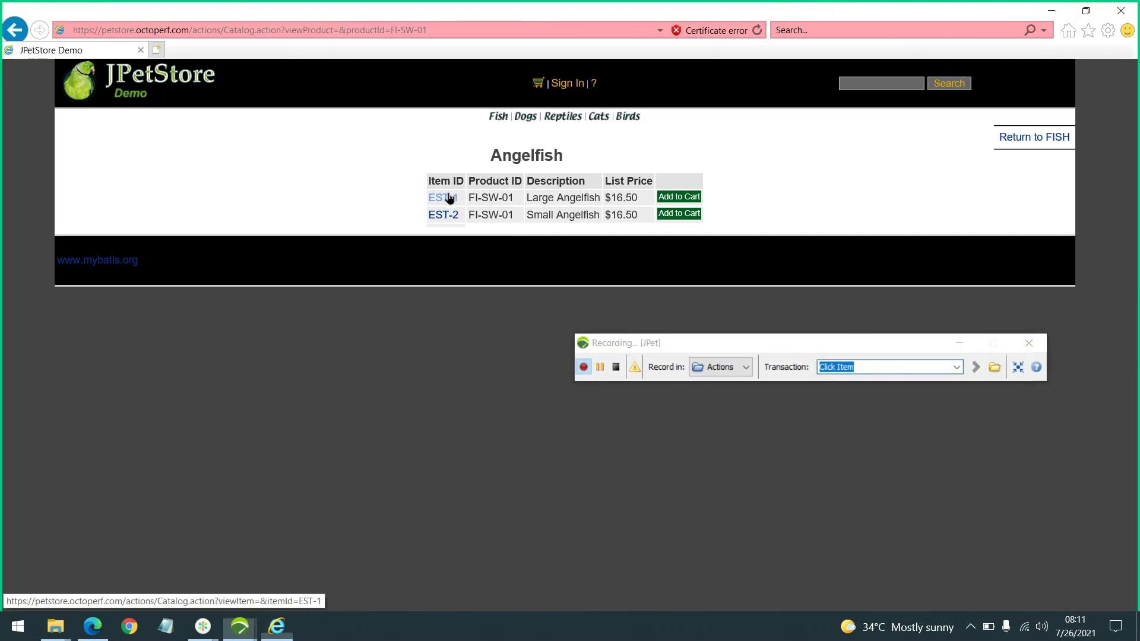
click(862, 368)
text(Homepage)
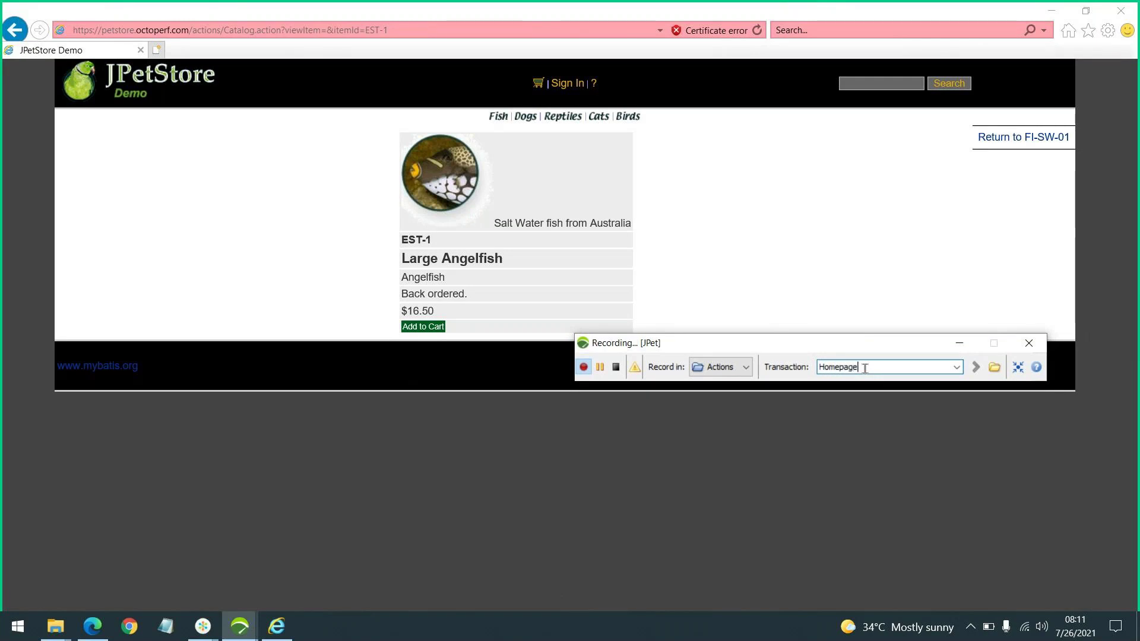
key(Return)
click(169, 65)
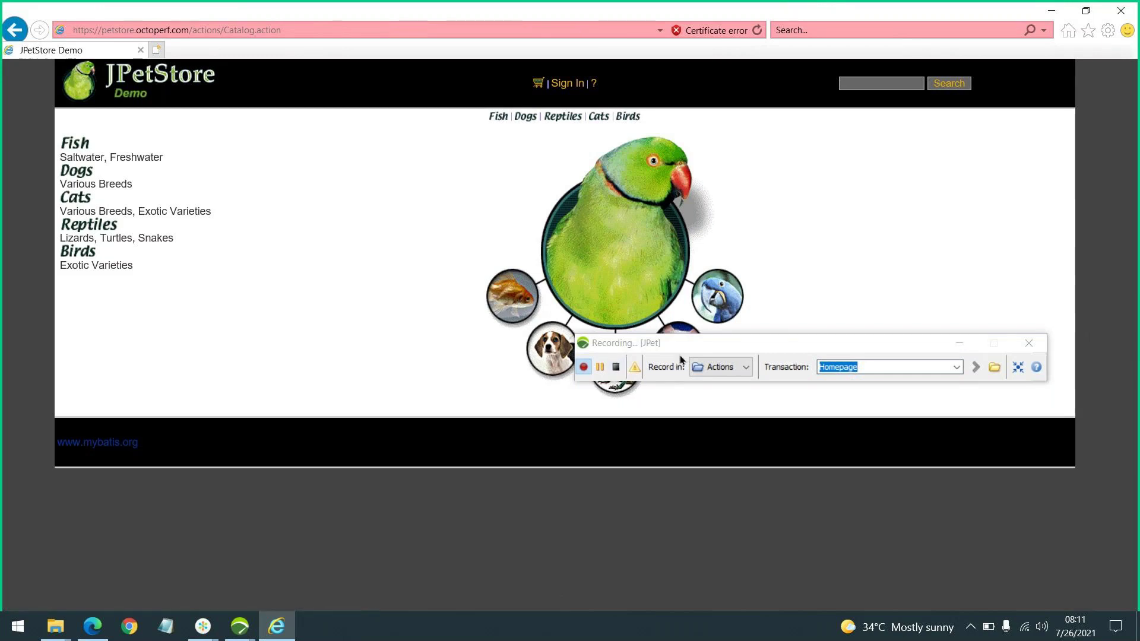
drag(698, 342, 680, 145)
Stop recording; keep host petstore.octoperf.com, skip dynamic parameter search, use recorded think times
click(600, 170)
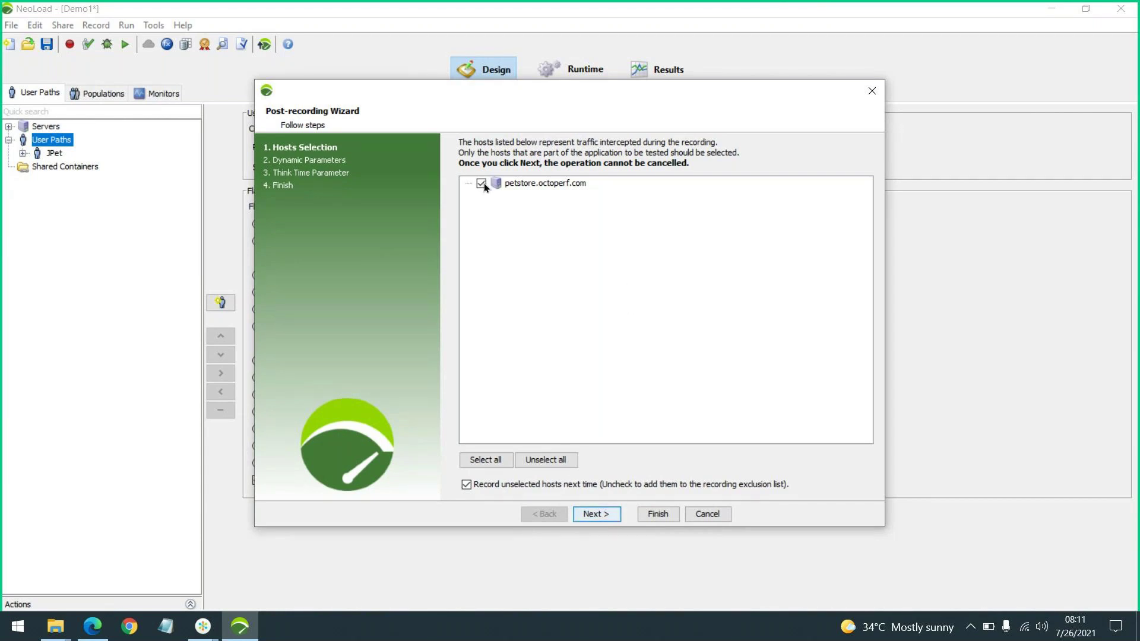
click(591, 515)
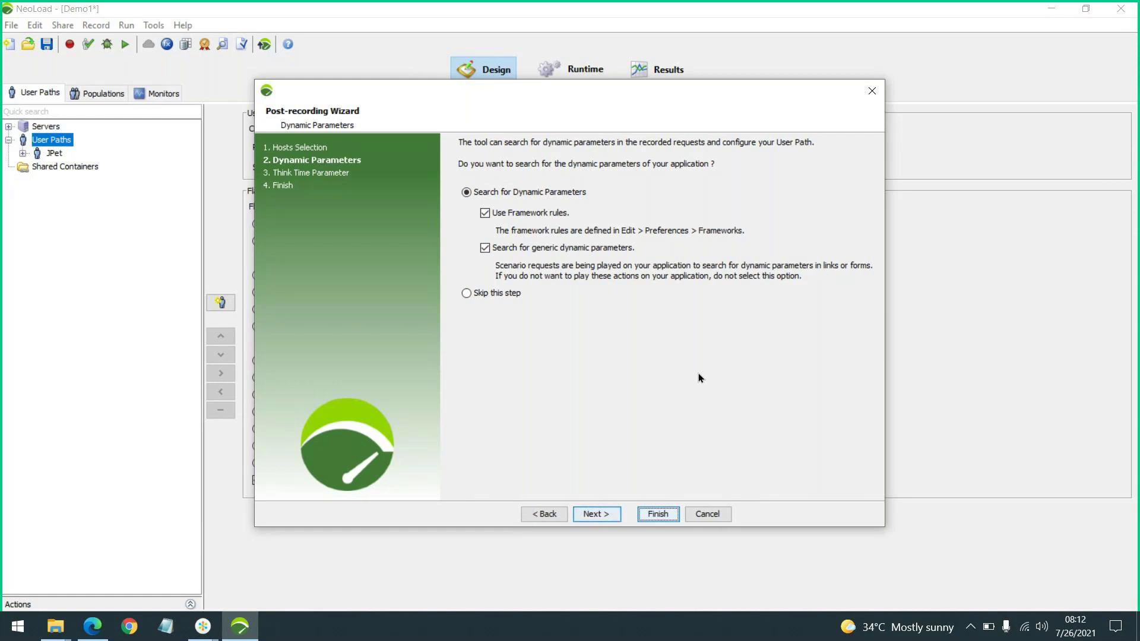
click(498, 294)
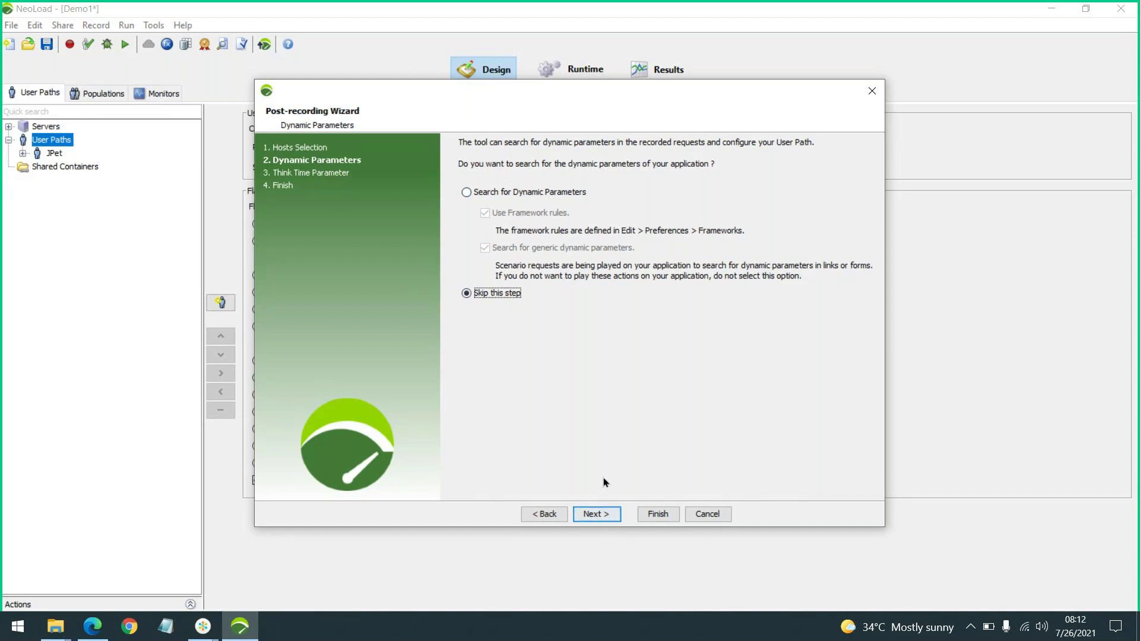
click(596, 515)
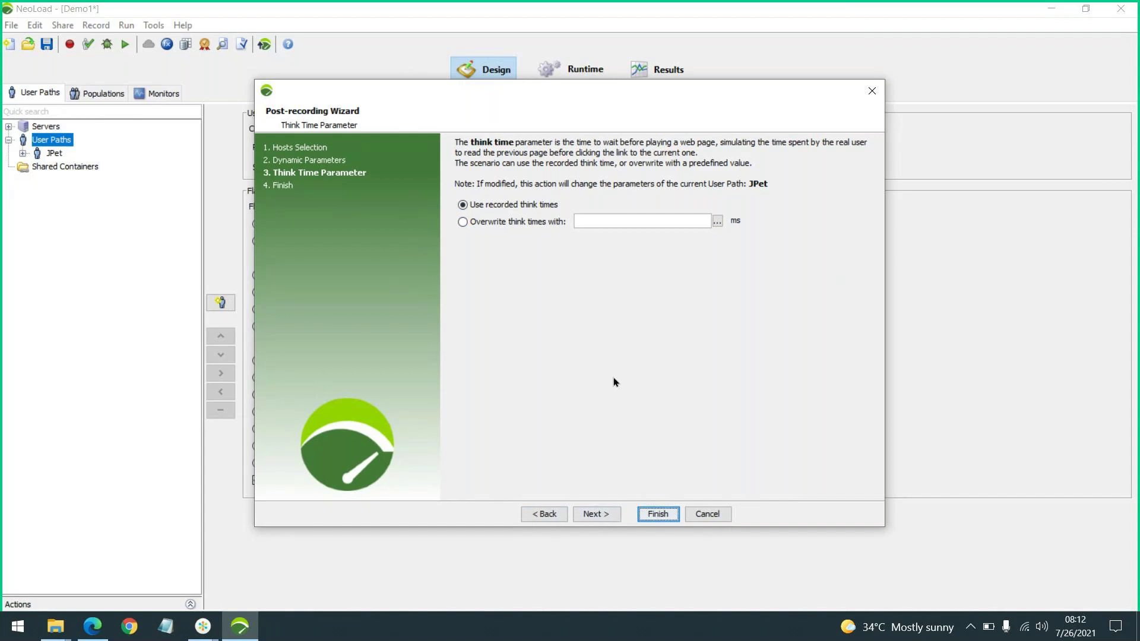
click(596, 514)
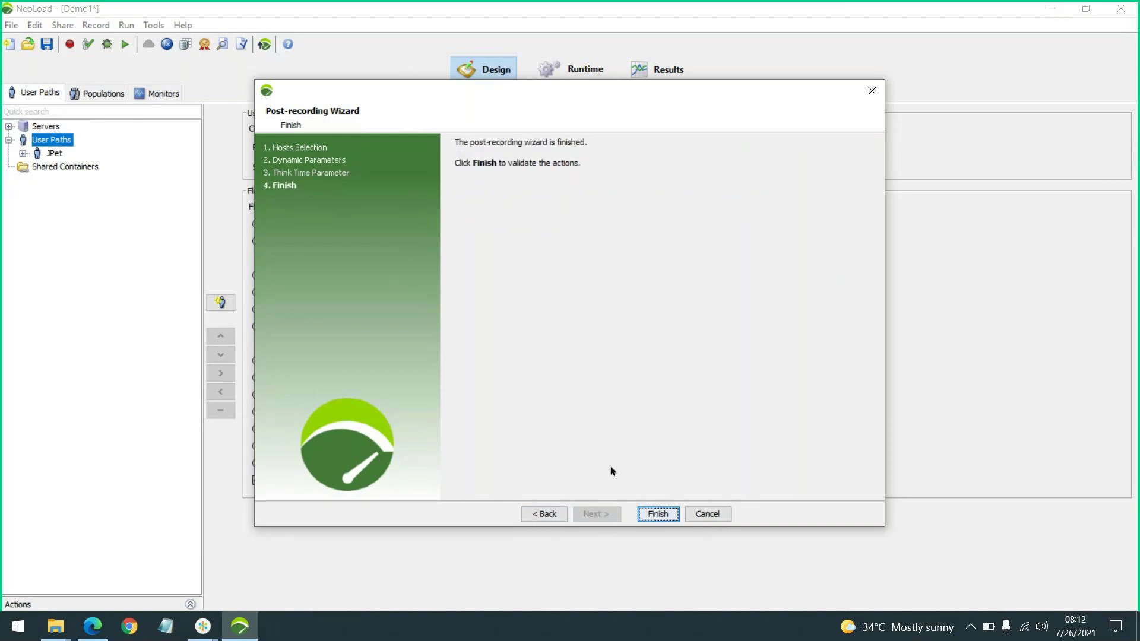
click(658, 514)
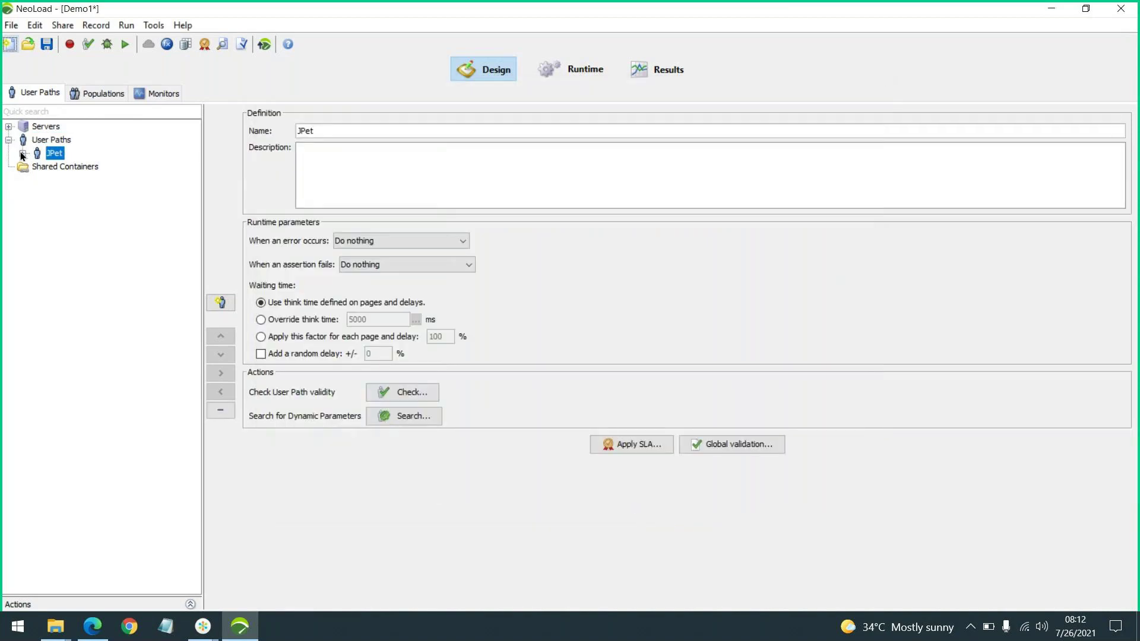
Expand JPet, its Actions and the Click Fish, Click AngelFish, Click Item and Homepage transactions
click(23, 154)
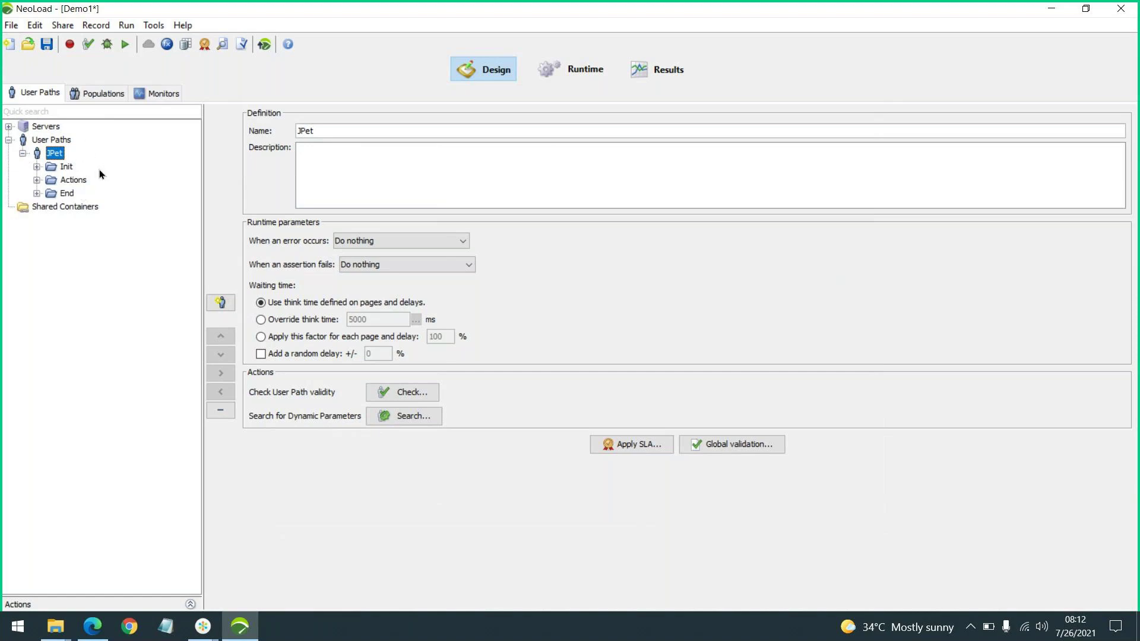
click(37, 180)
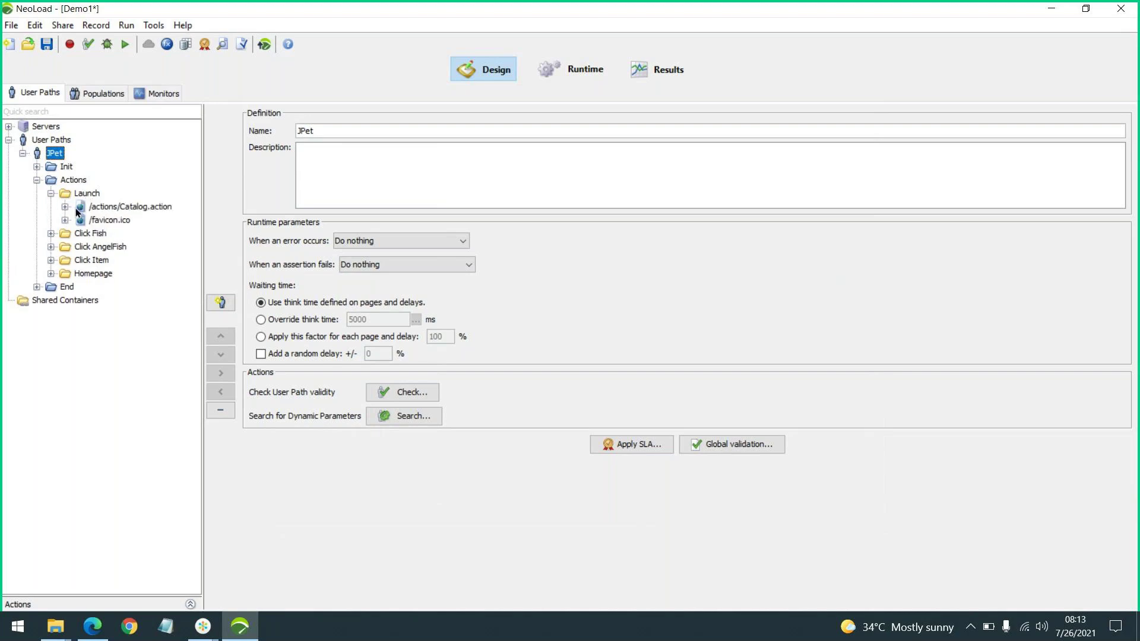
click(51, 234)
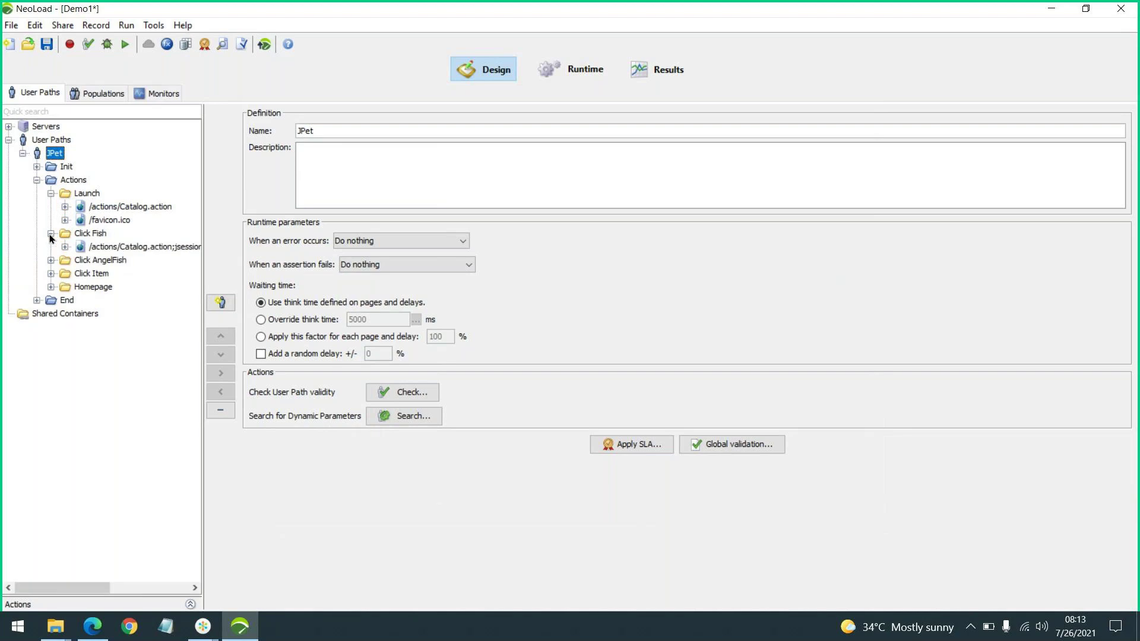
click(51, 260)
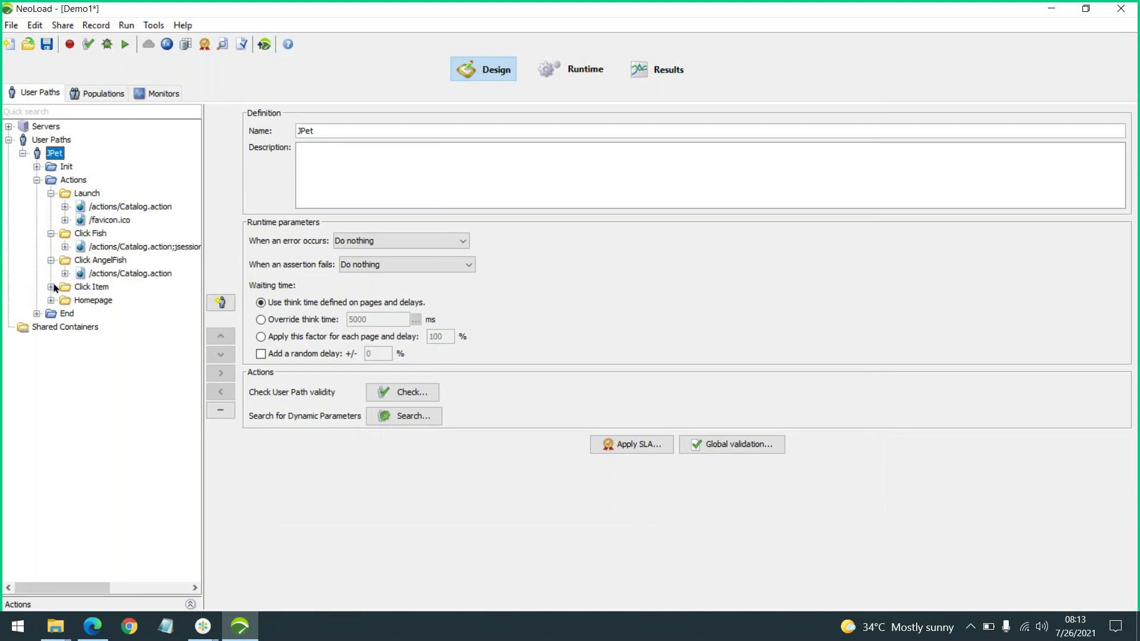
click(51, 287)
click(55, 315)
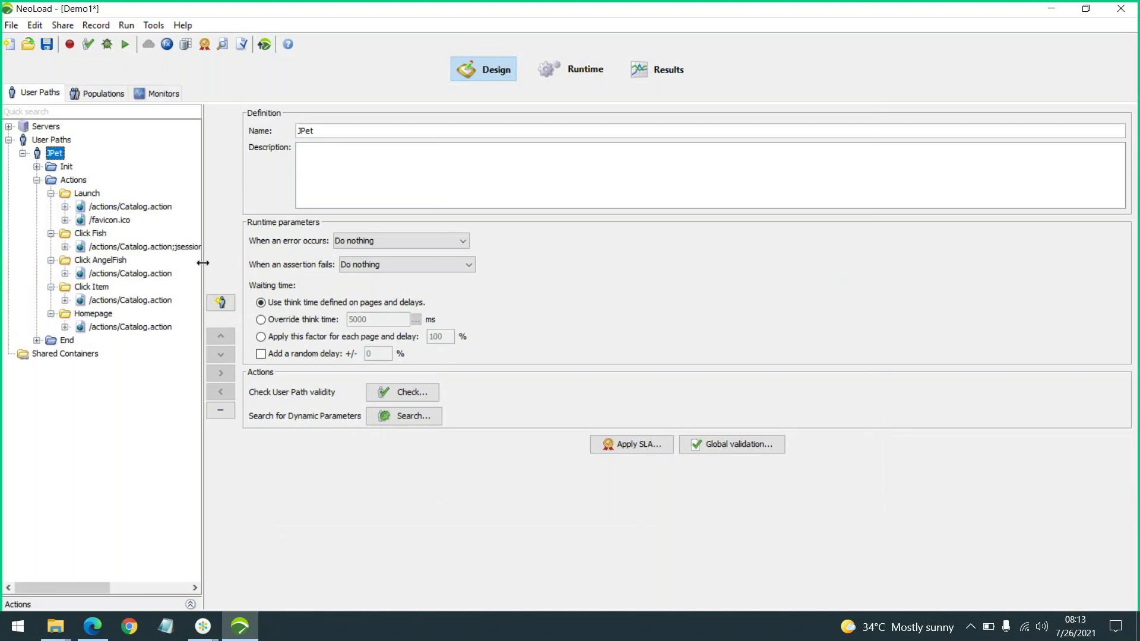
Widen the tree and expand each page node, including Launch's stylesheet and images
drag(203, 263, 287, 263)
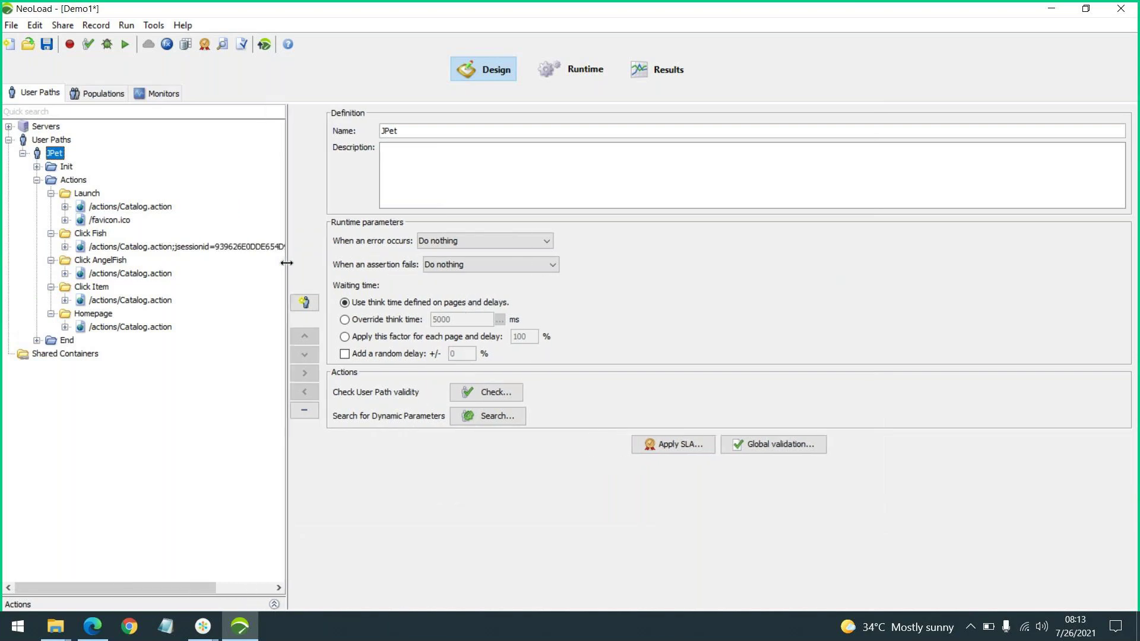
click(65, 327)
click(65, 300)
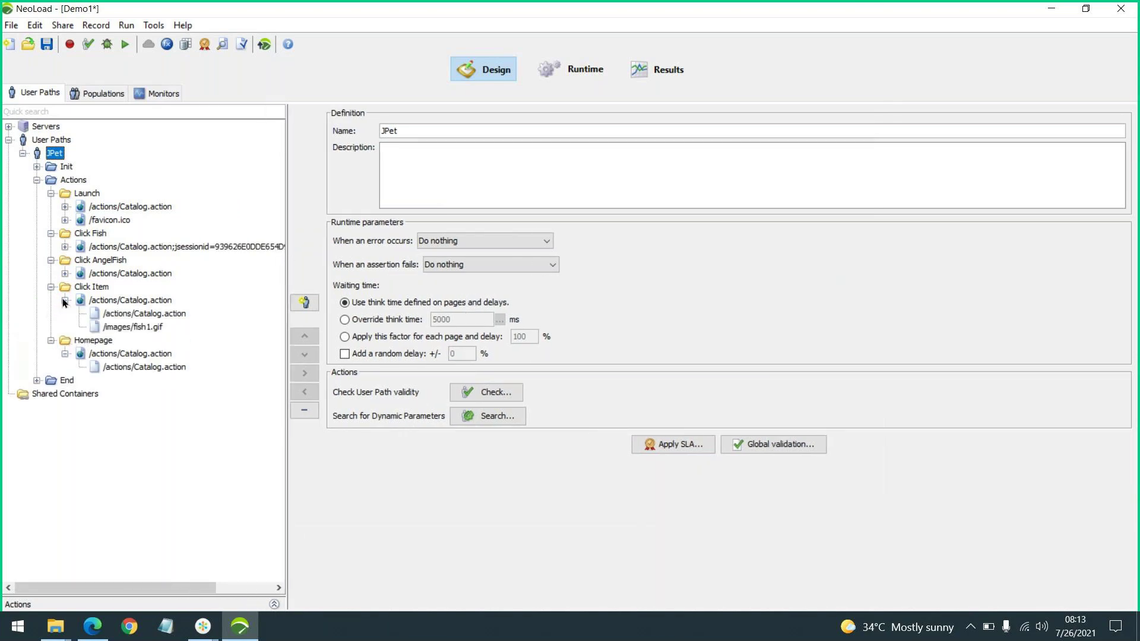
click(66, 273)
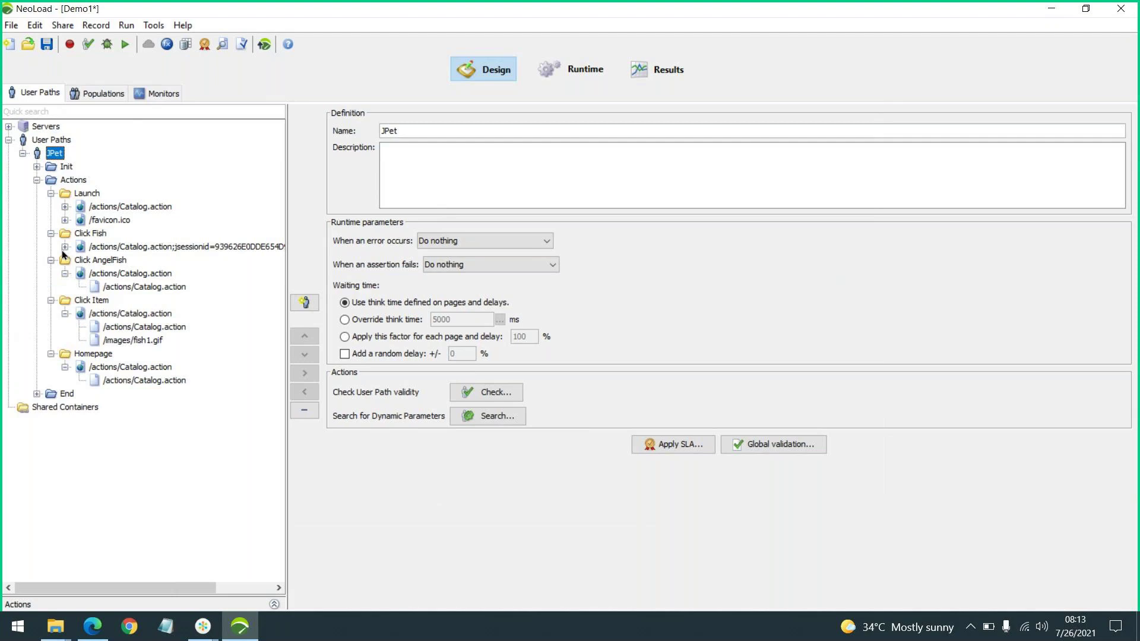
click(65, 247)
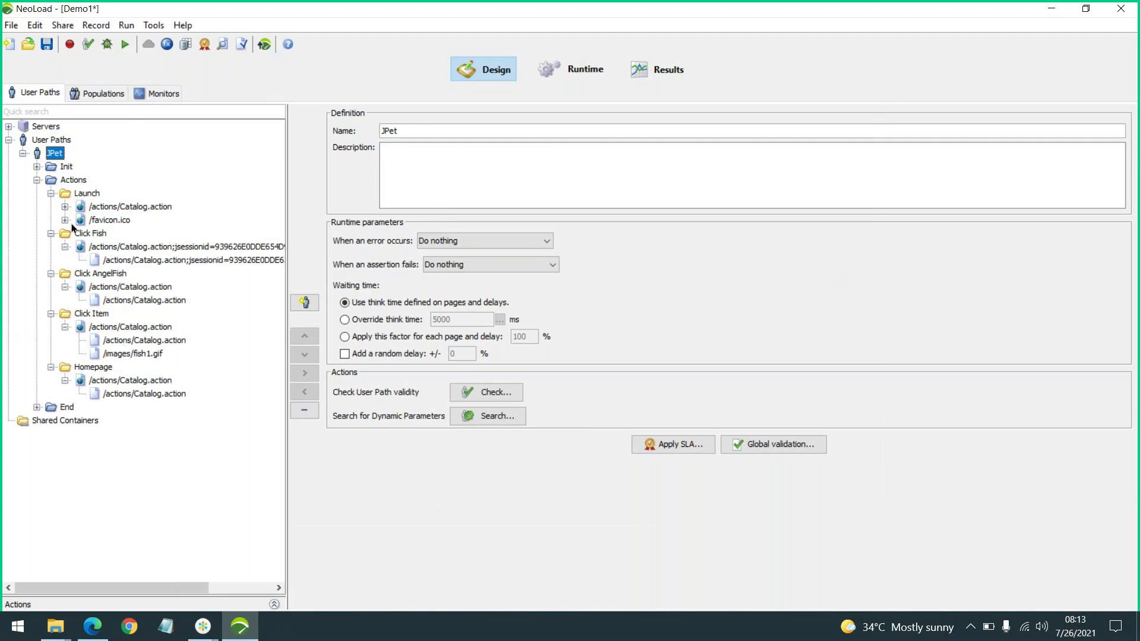
click(66, 220)
click(65, 206)
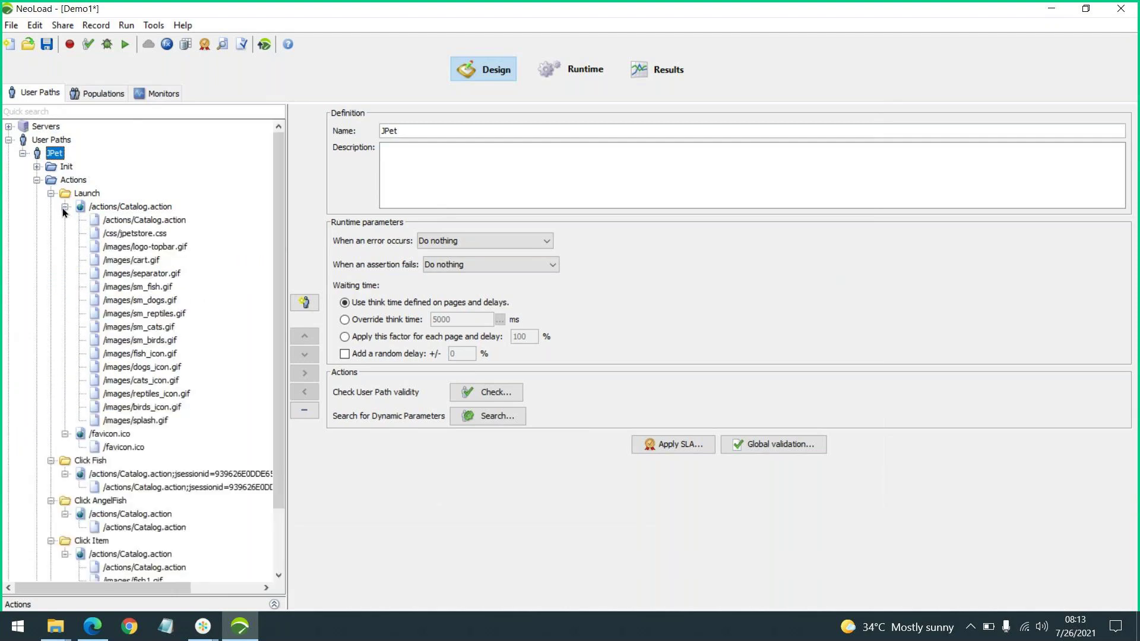
scroll(237, 293, down, 2)
scroll(248, 402, up, 2)
scroll(223, 276, down, 1)
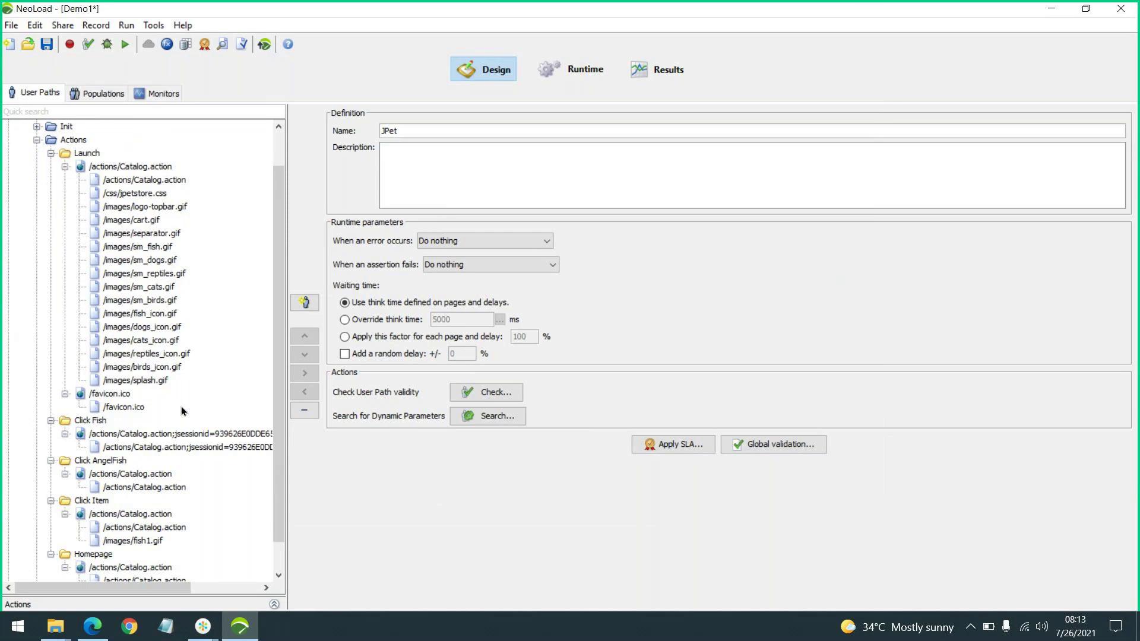
Load petstore.octoperf.com/actions/Catalog.action in a maximized Chrome window
click(130, 627)
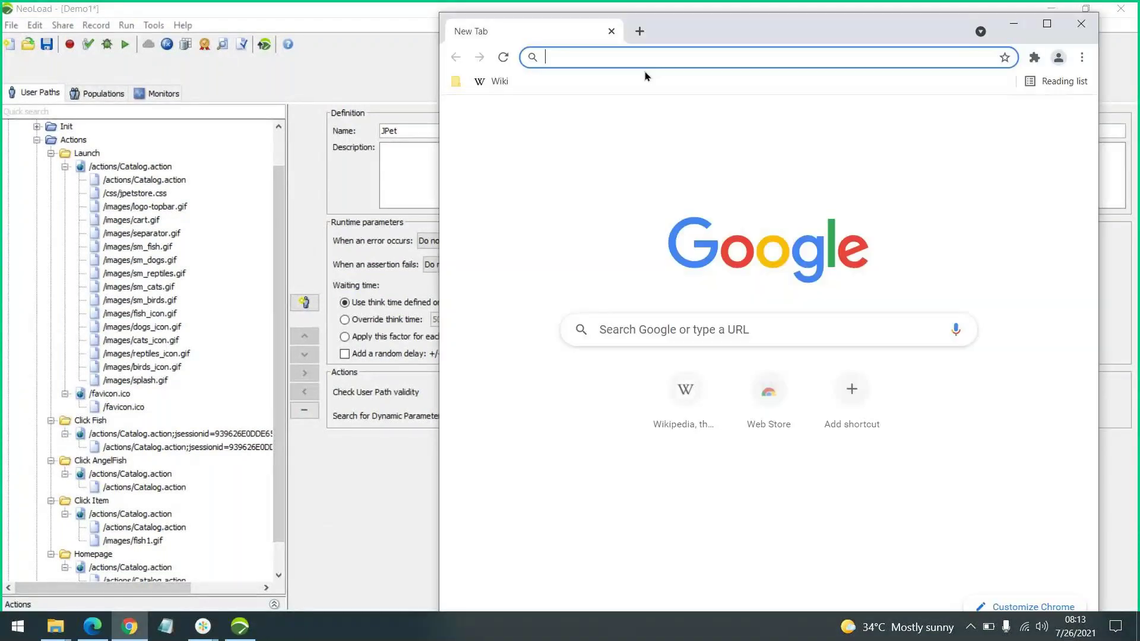
text(https://petstore.octoperf.com/actions/Catalog.action)
key(Return)
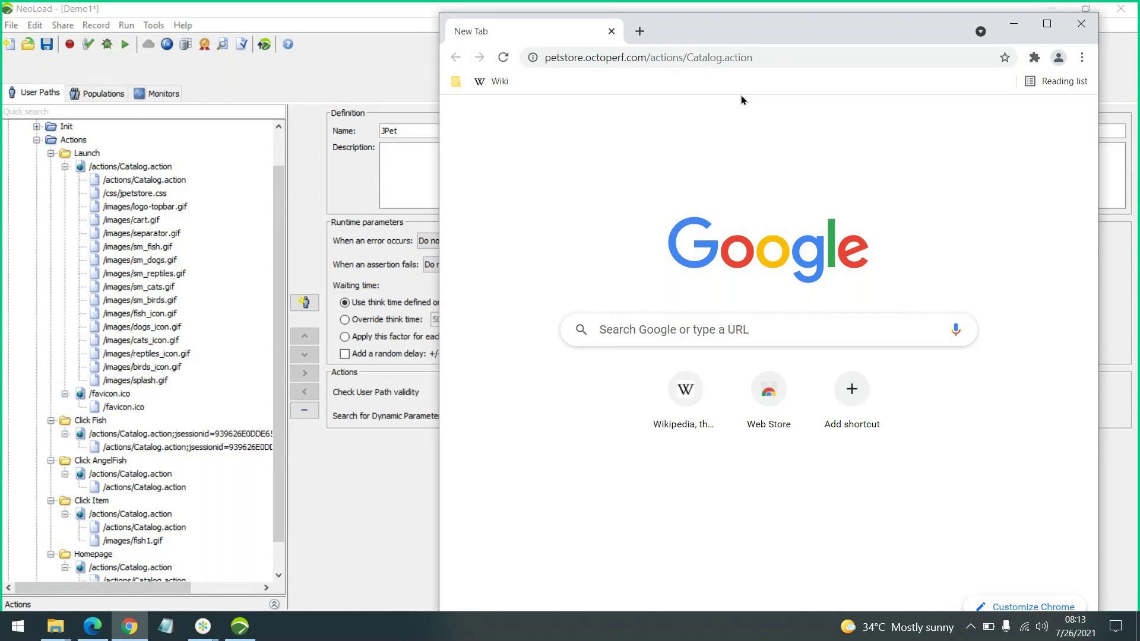
click(1051, 25)
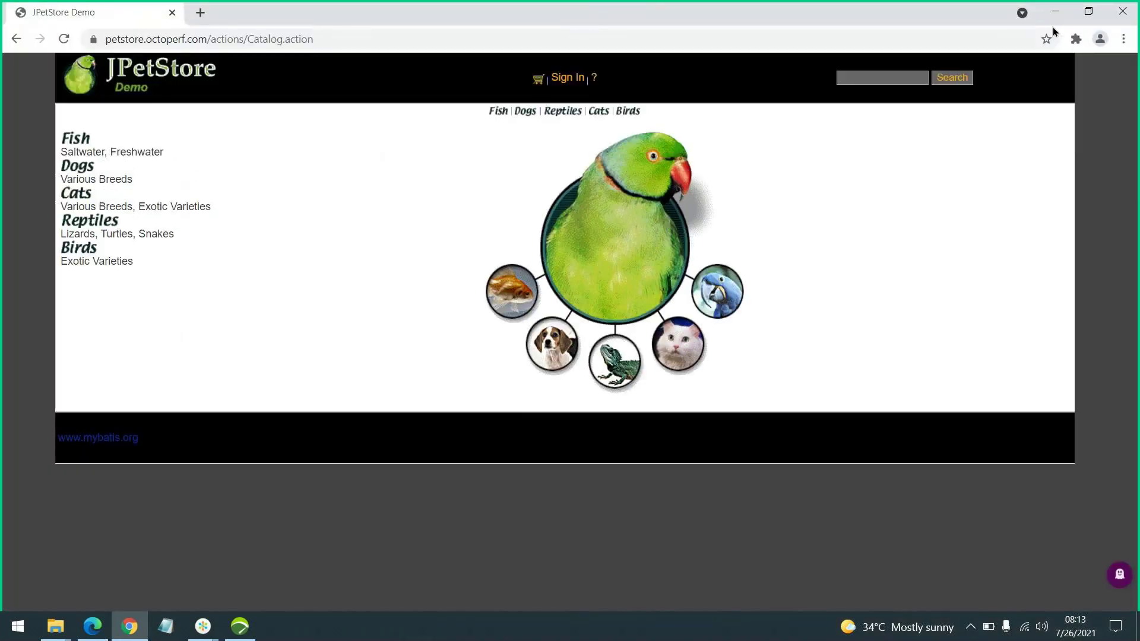
Capture the page's 21 network requests in DevTools, then shrink Chrome beside NeoLoad
key(F12)
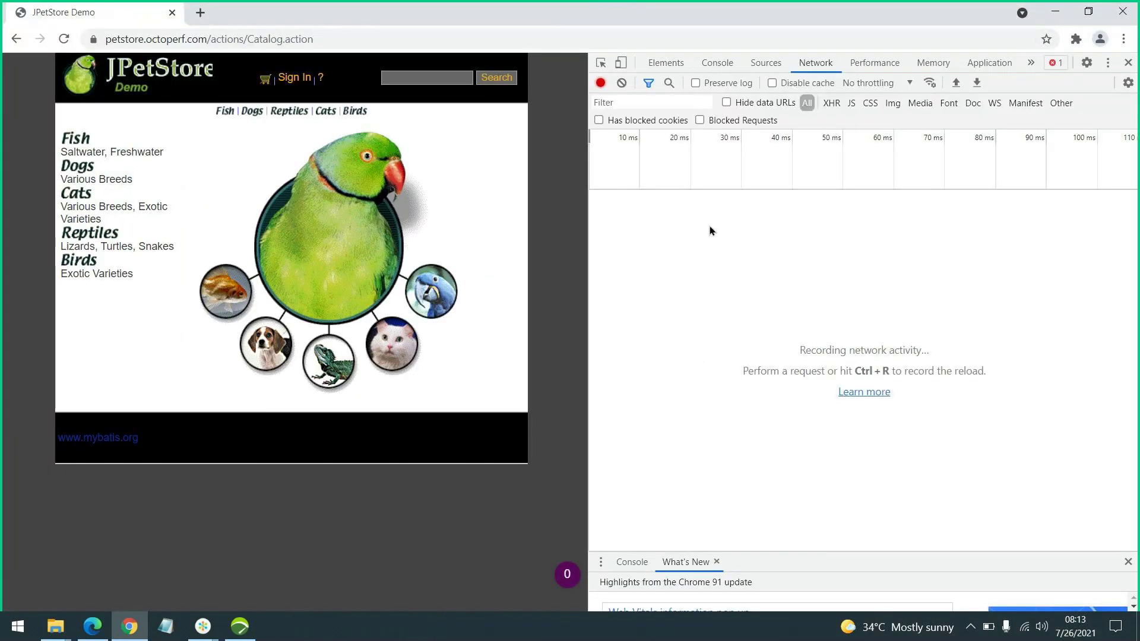
click(64, 39)
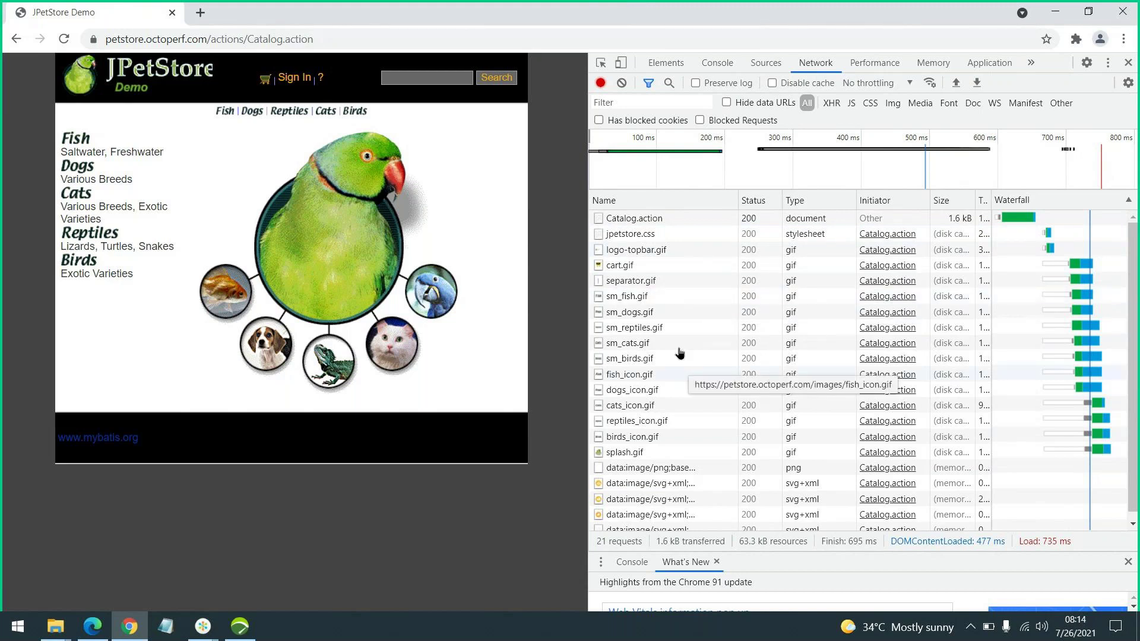
scroll(690, 374, down, 1)
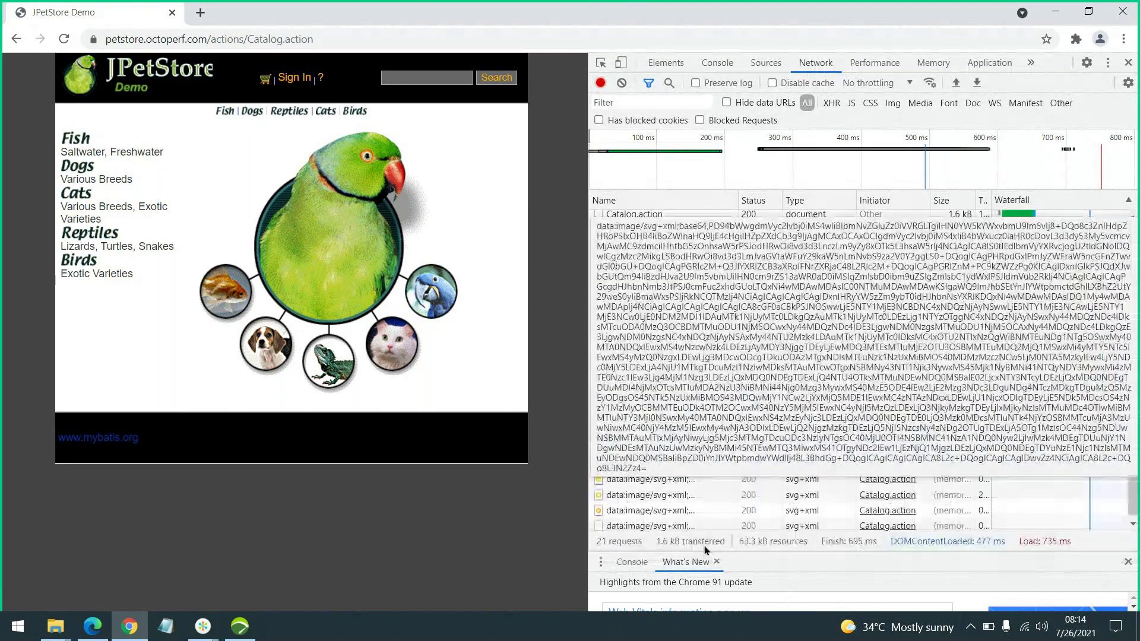
scroll(768, 345, up, 1)
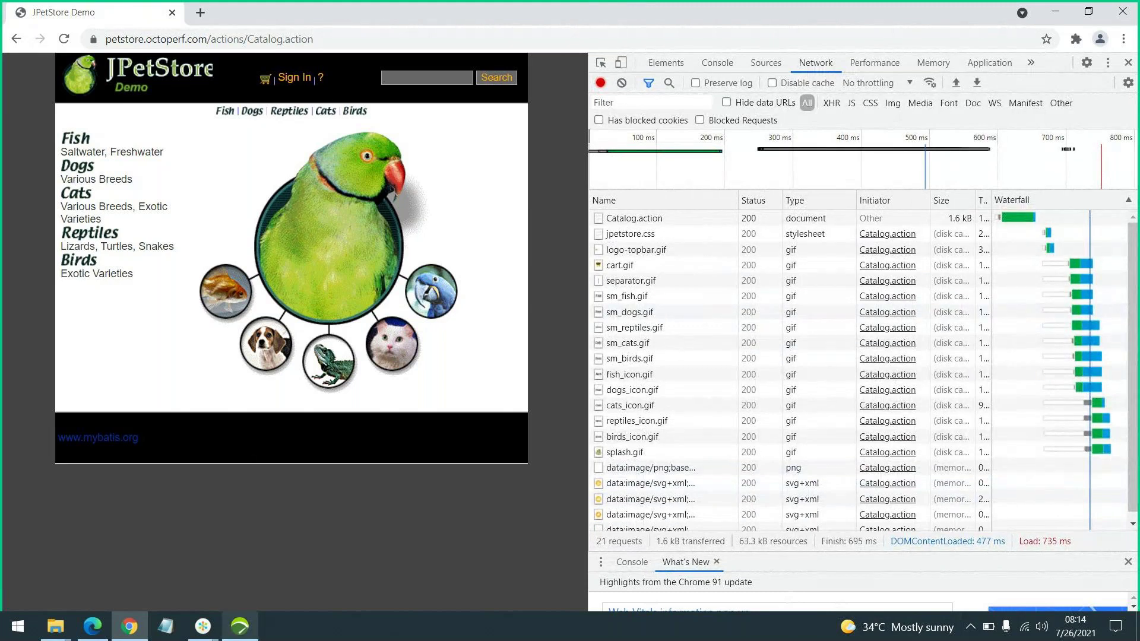
click(239, 626)
click(132, 625)
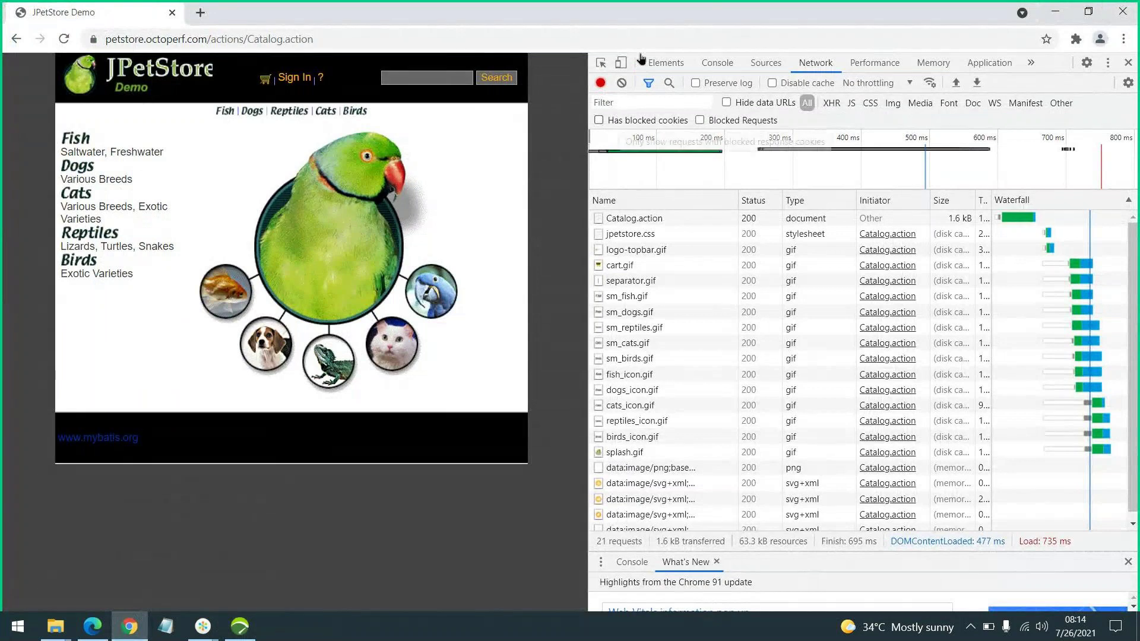
click(1097, 12)
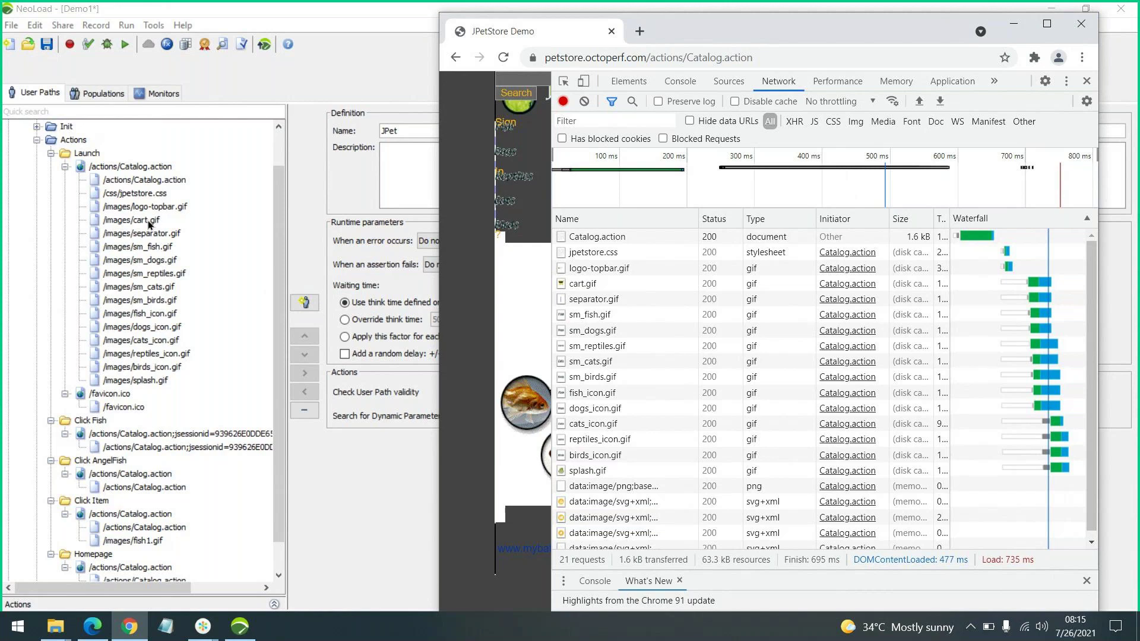
Inspect /css/jpetstore.css, then the /favicon.ico GET request with no parameters
click(158, 179)
click(152, 194)
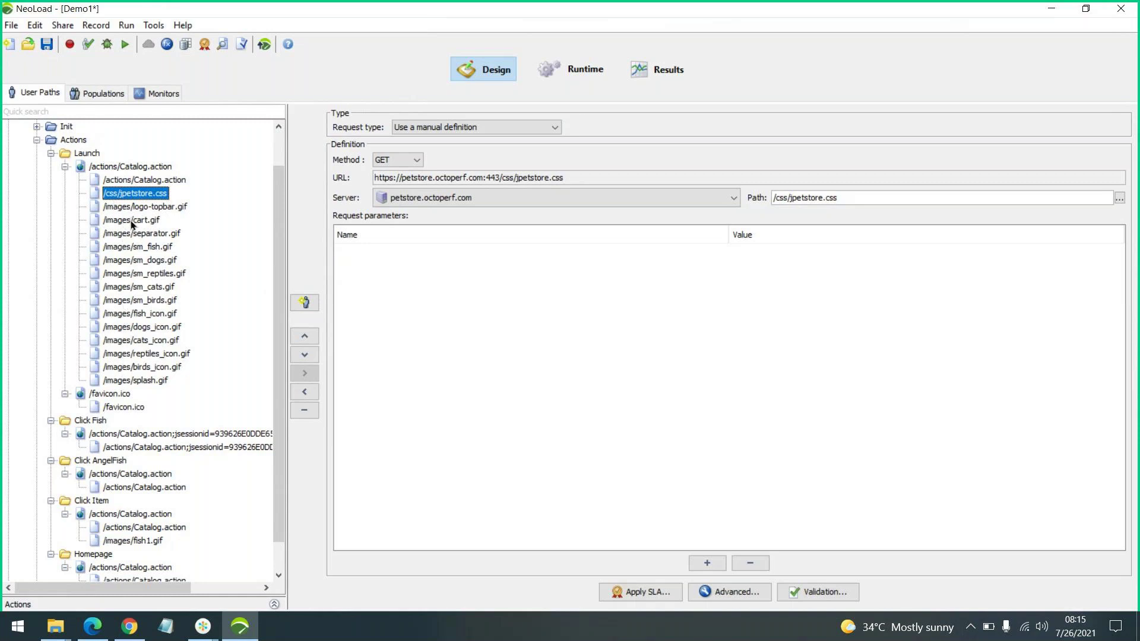
click(116, 408)
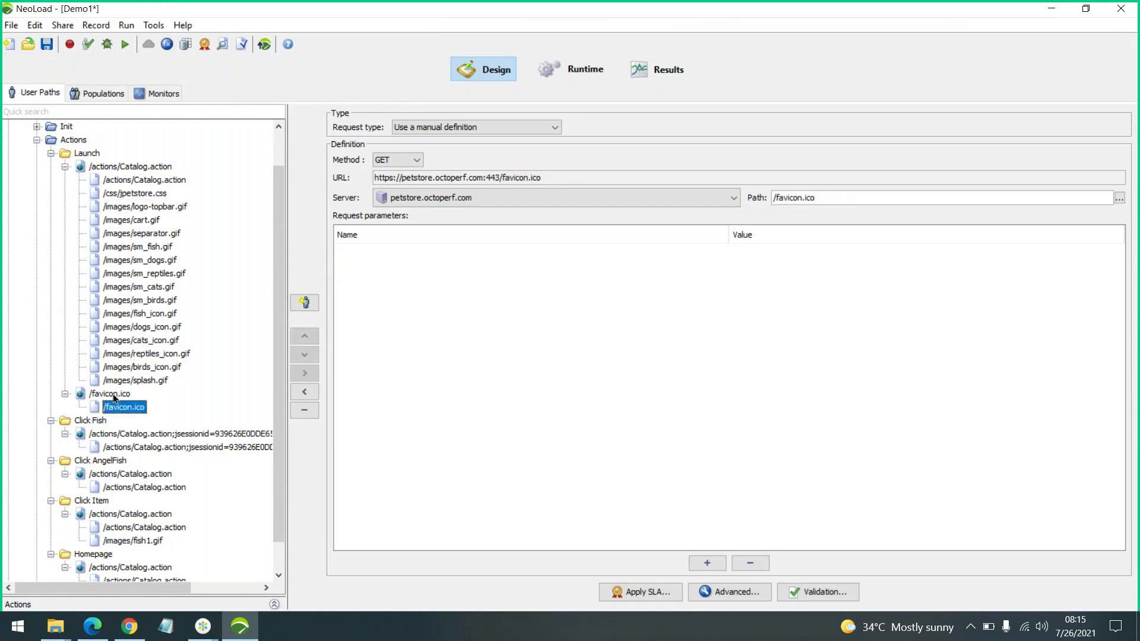
click(113, 394)
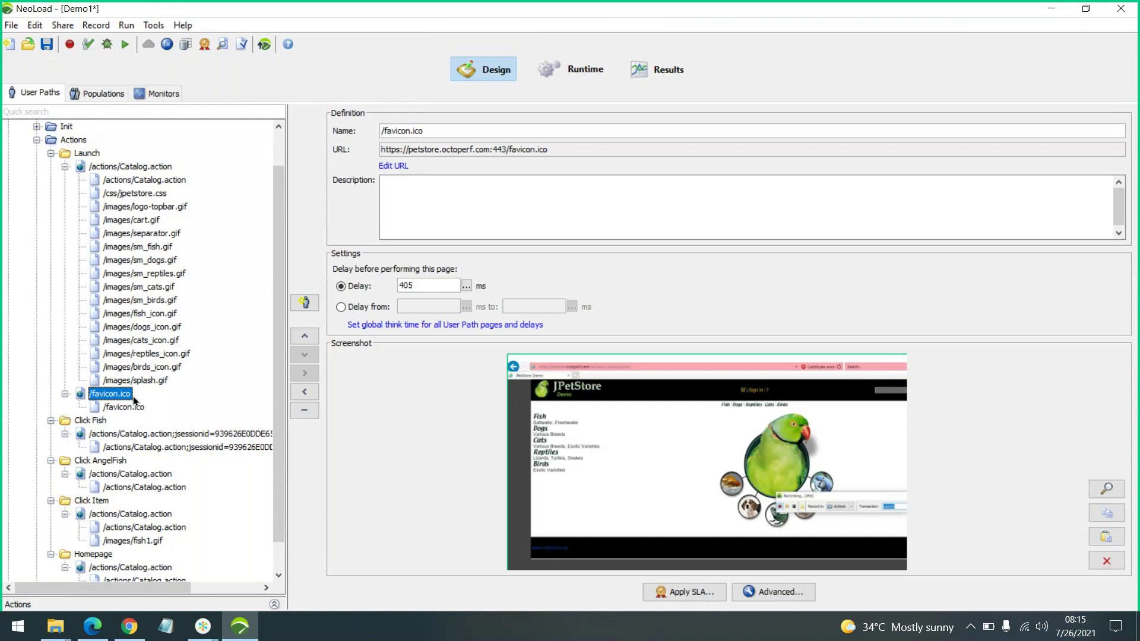
click(120, 407)
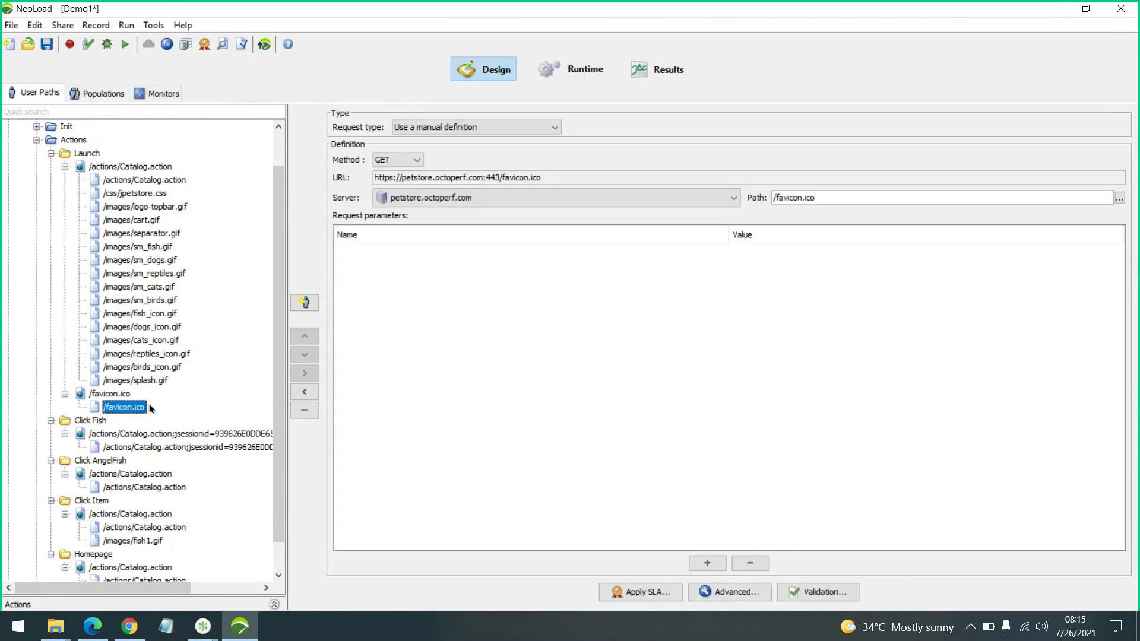
scroll(142, 403, down, 1)
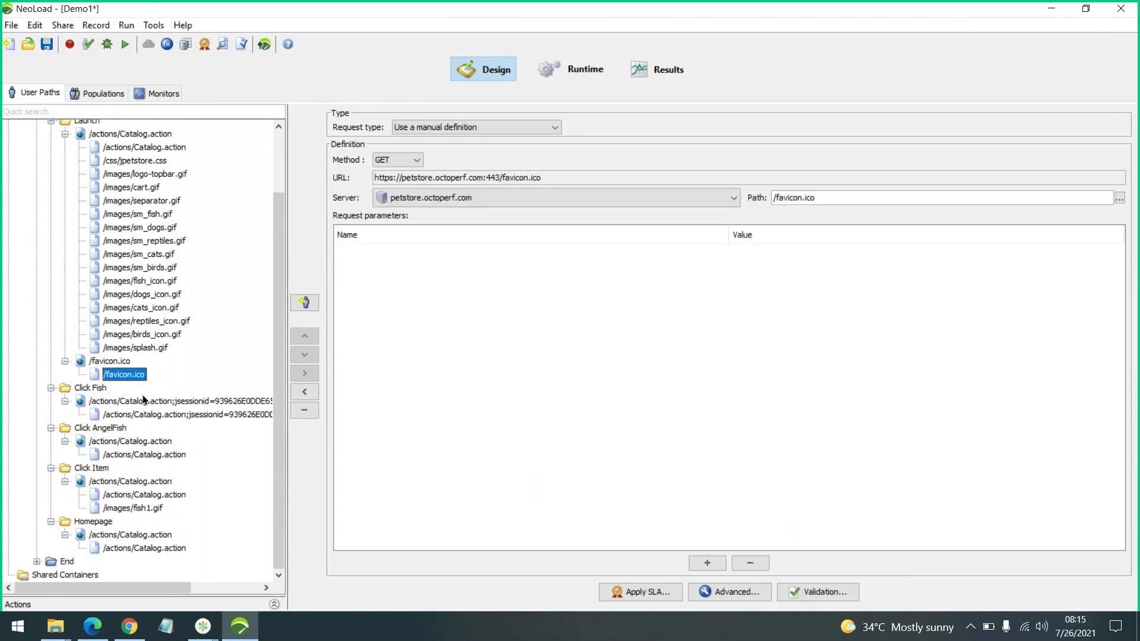
scroll(142, 400, up, 1)
scroll(148, 395, down, 1)
Examine the Click Fish request's hard-coded jsessionid path and categoryId FISH parameter
click(148, 414)
drag(288, 316, 366, 316)
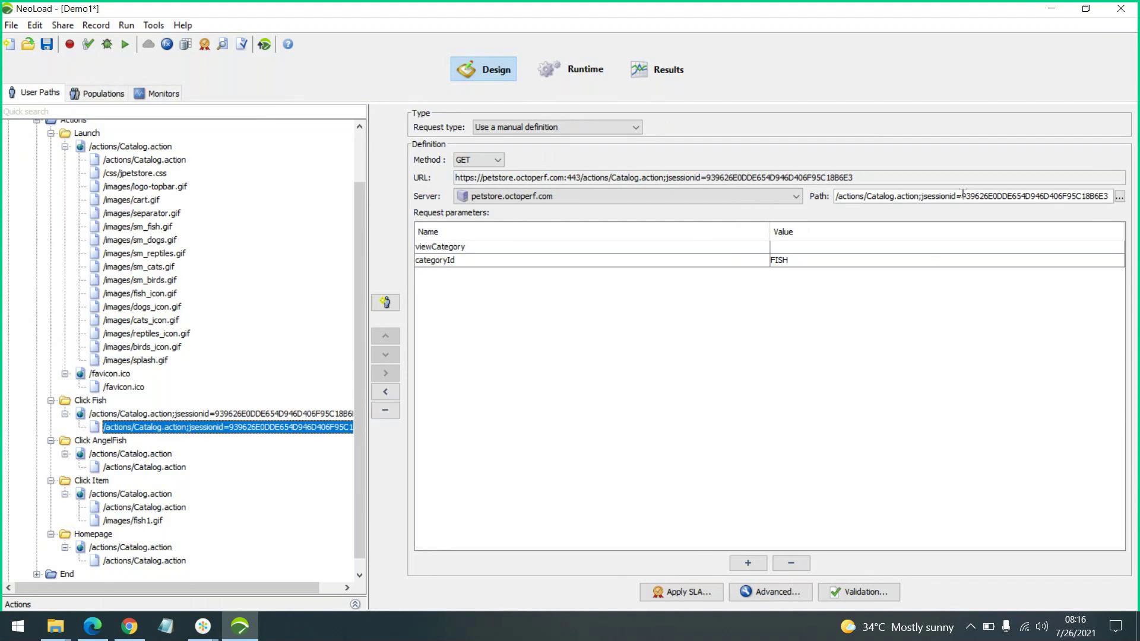
drag(963, 194, 836, 196)
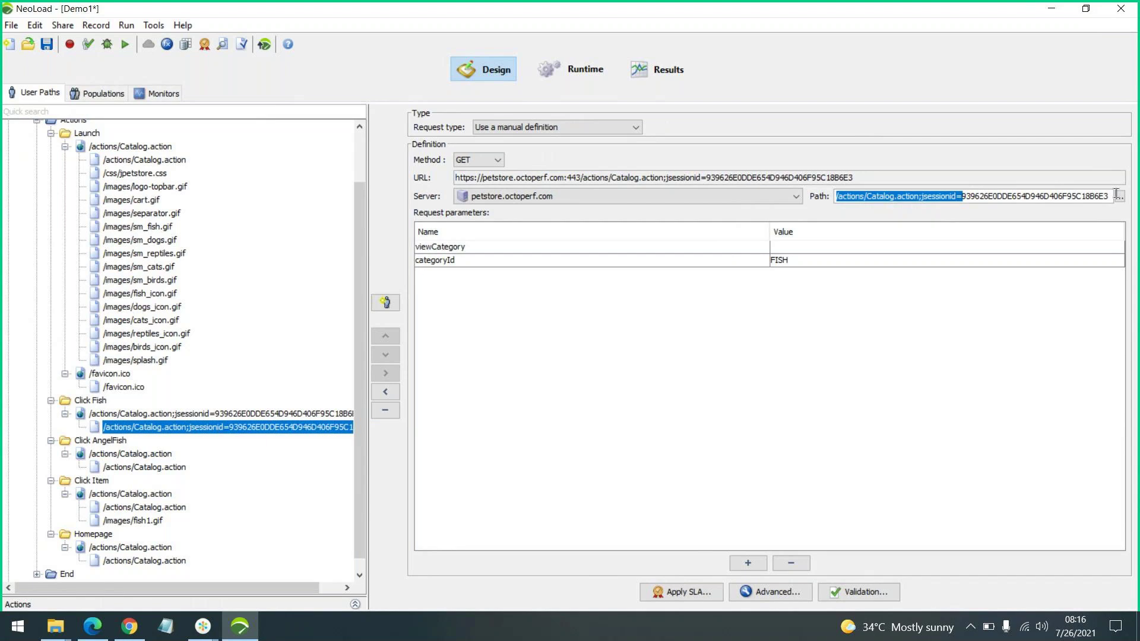
drag(1109, 196, 964, 197)
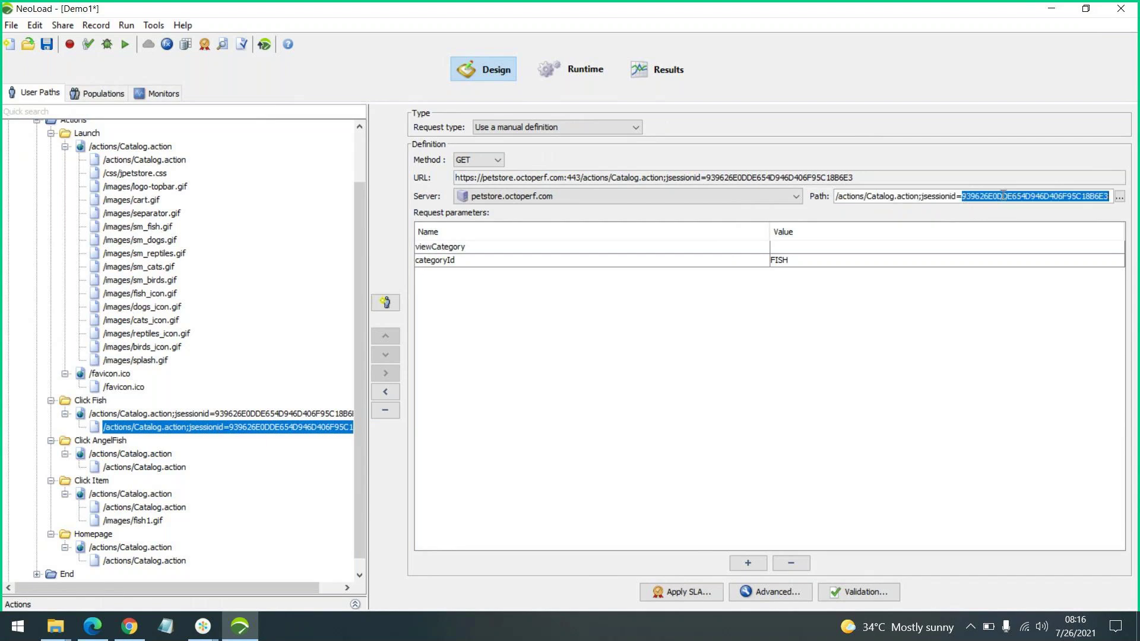
click(1006, 201)
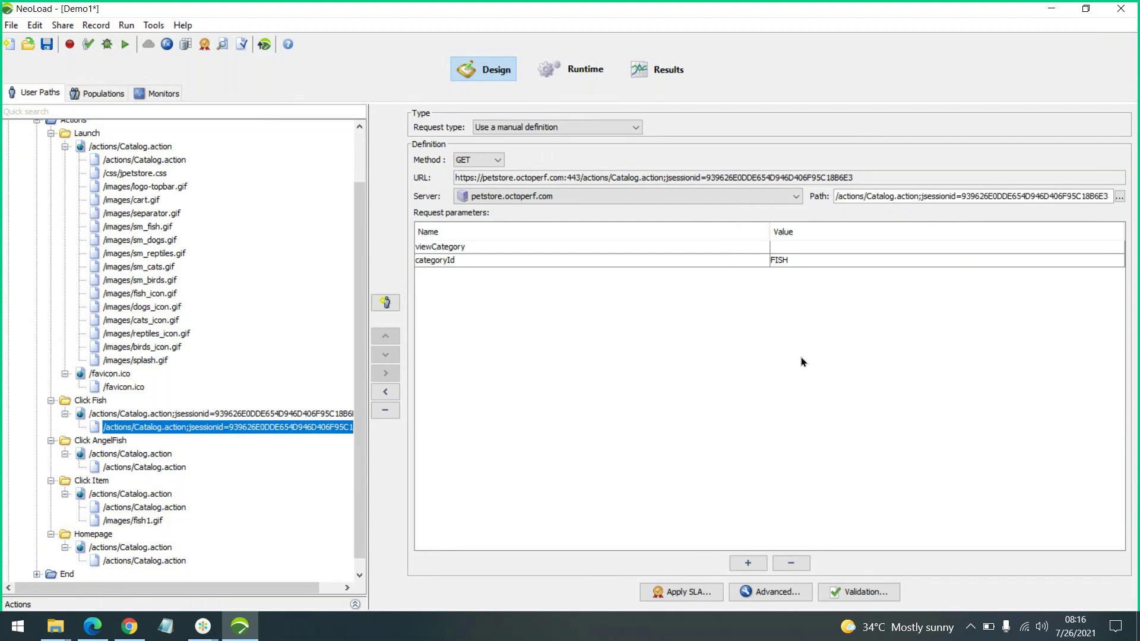
click(138, 468)
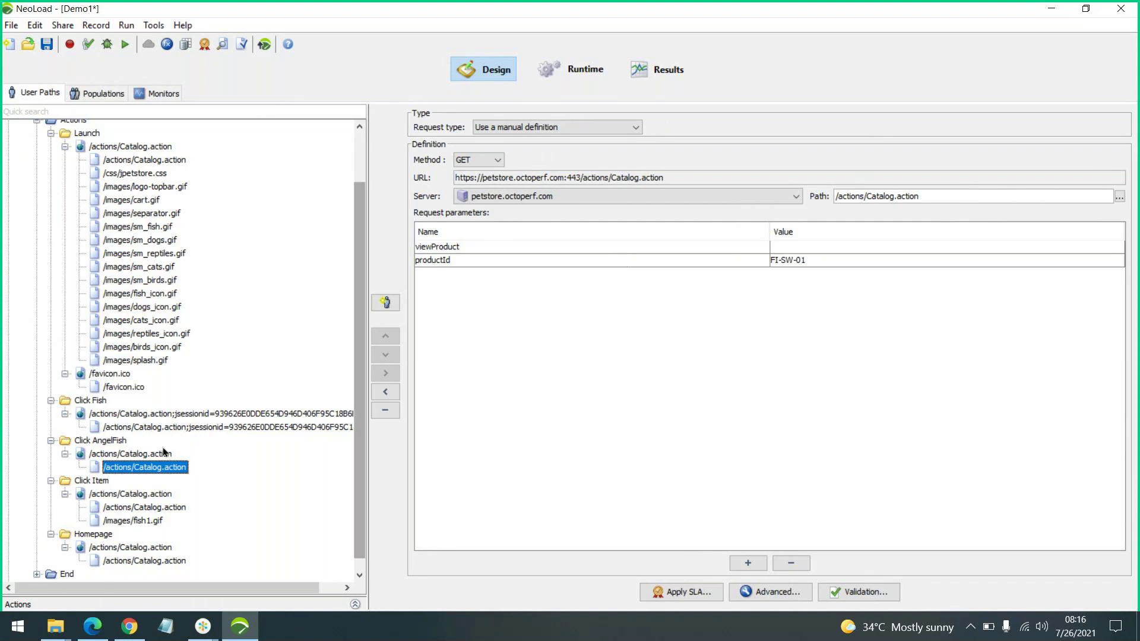
click(196, 427)
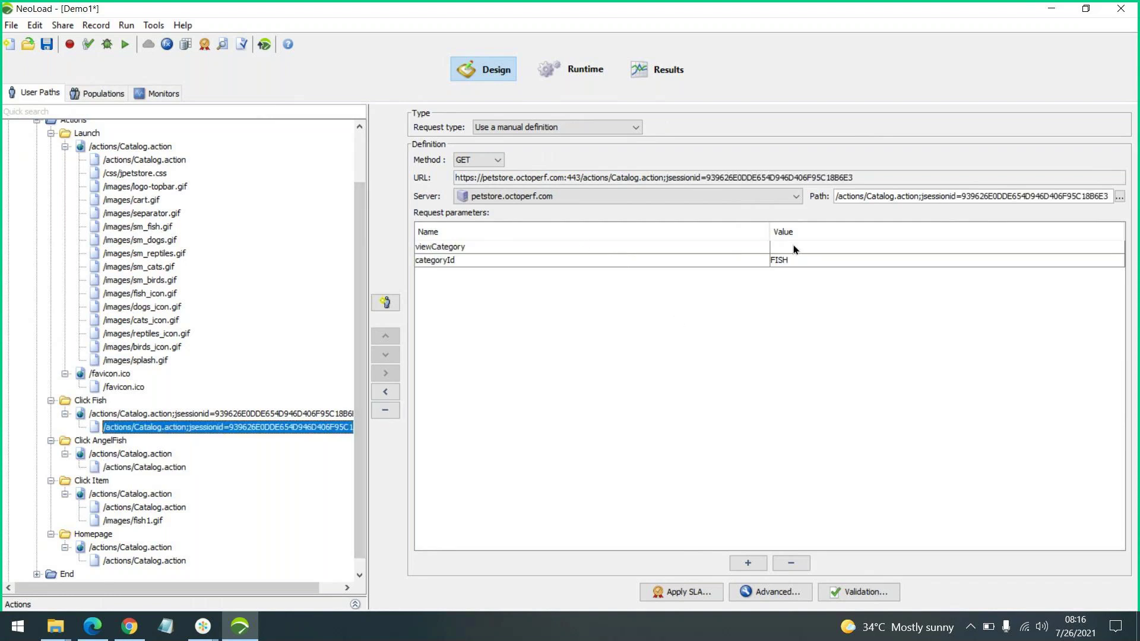
click(616, 265)
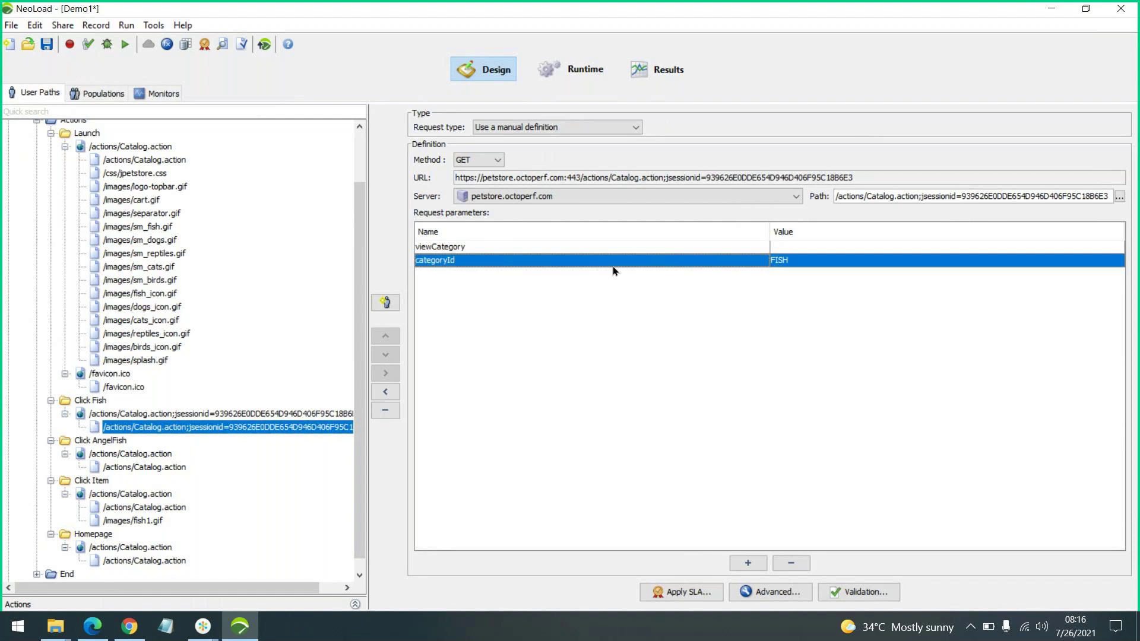
Review the AngelFish, Item and Homepage Catalog.action requests, then the first one under Launch
click(172, 468)
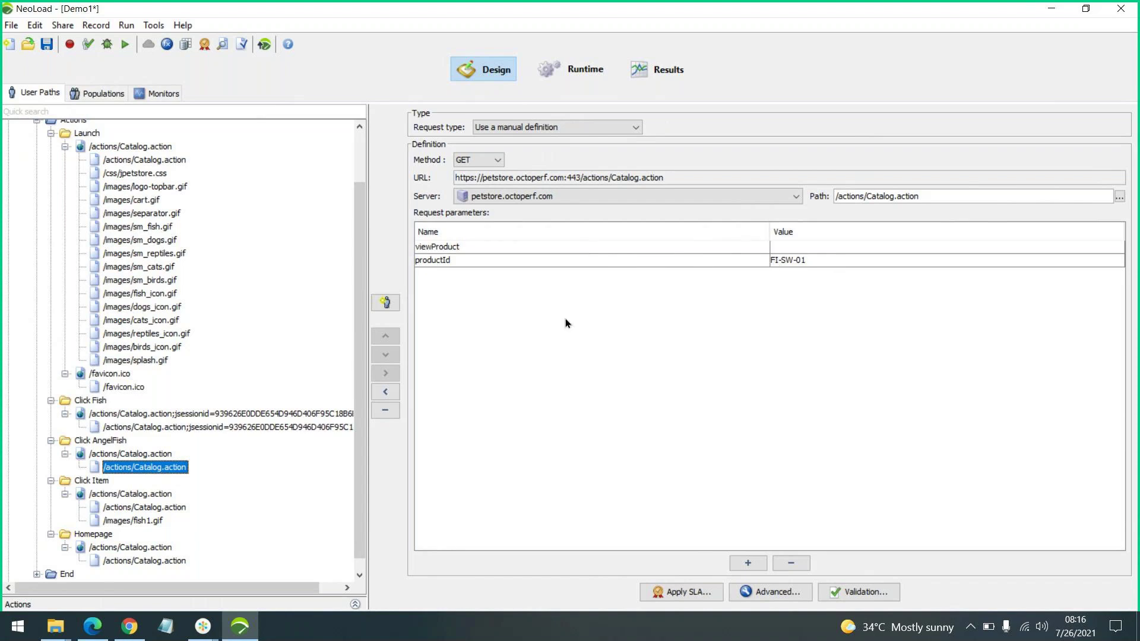
click(145, 507)
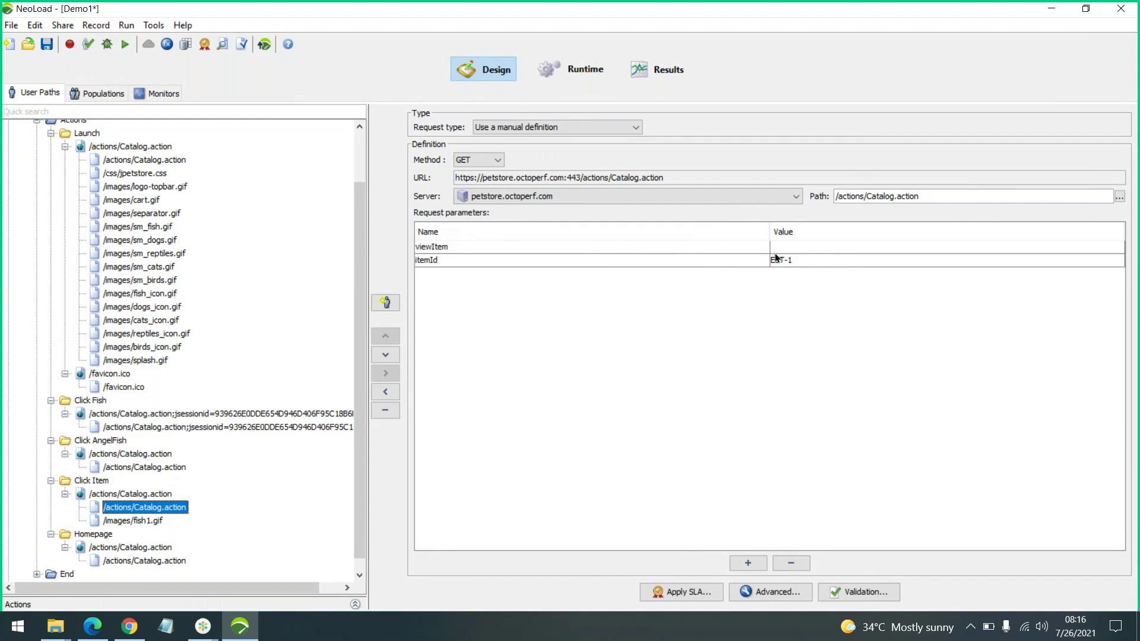
click(143, 561)
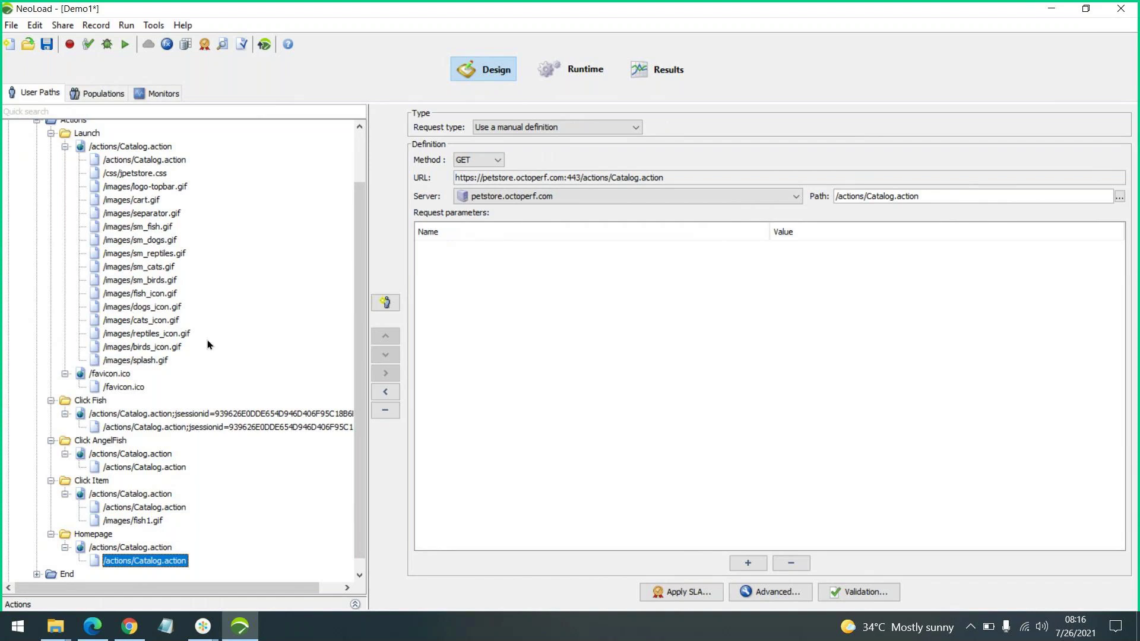
scroll(118, 358, up, 2)
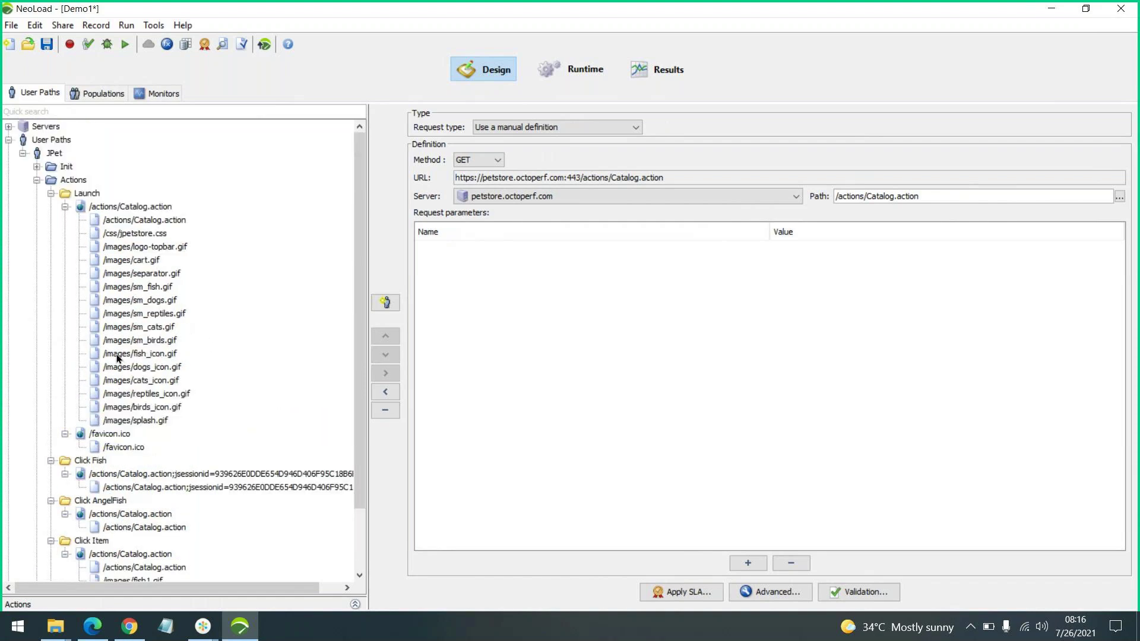
scroll(127, 516, down, 3)
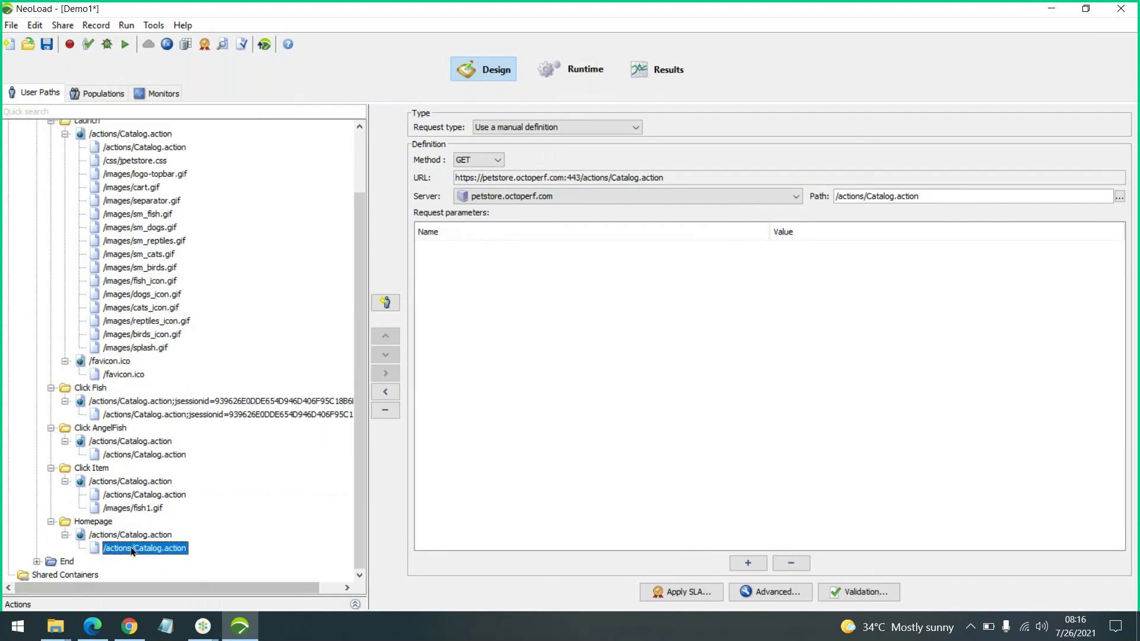
scroll(198, 508, up, 3)
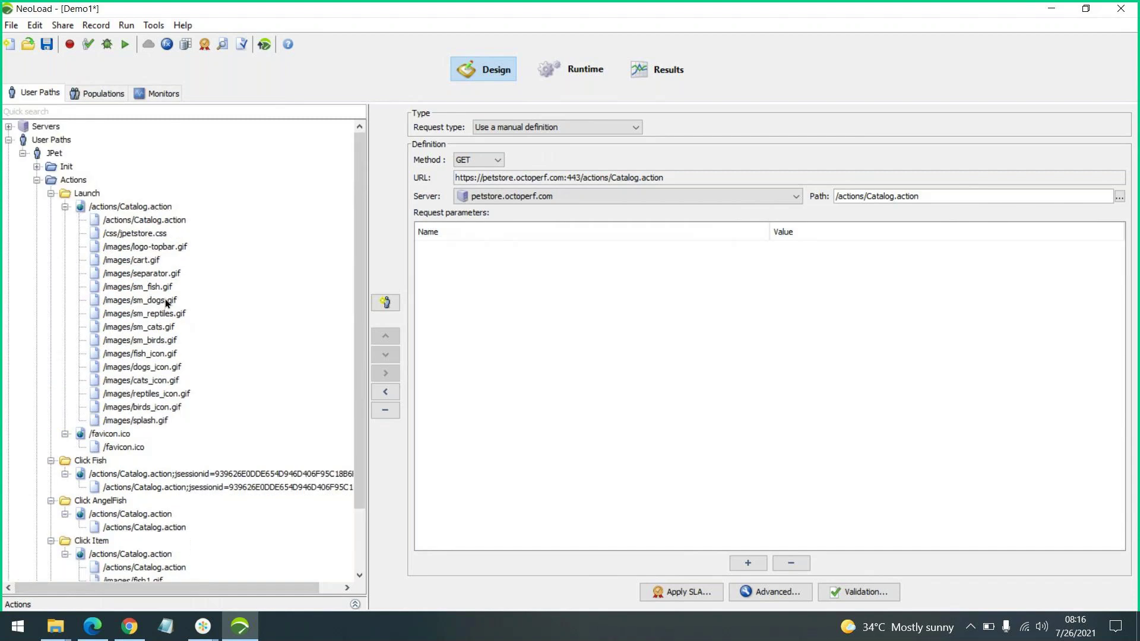
click(145, 220)
Show the Launch catalog request's raw recorded request in its advanced parameters
click(787, 594)
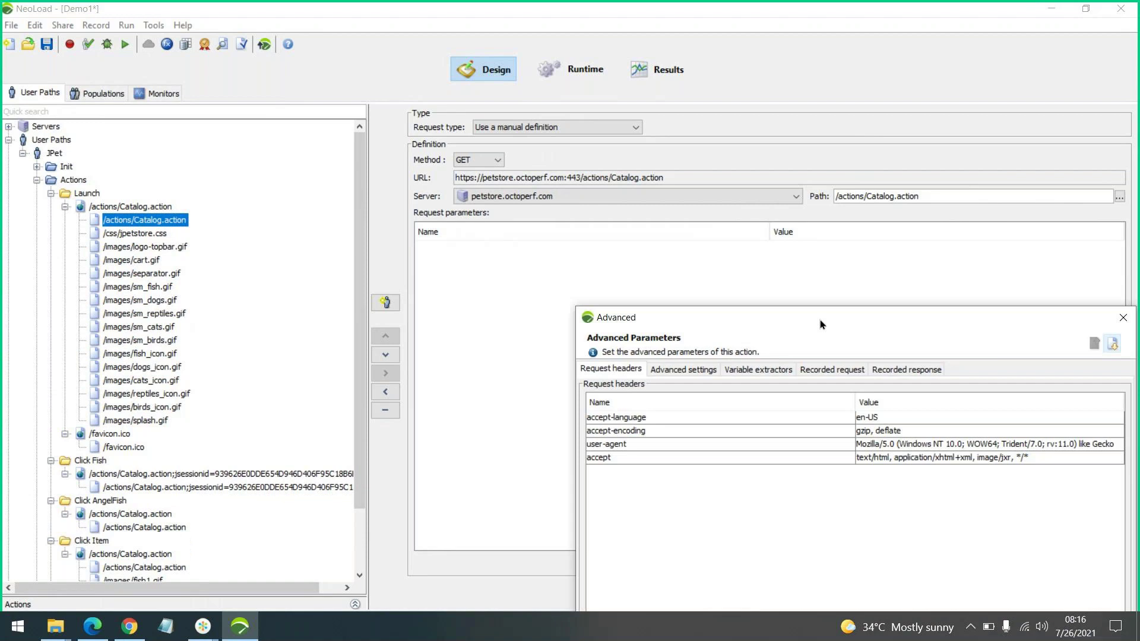
drag(821, 319, 422, 27)
click(418, 78)
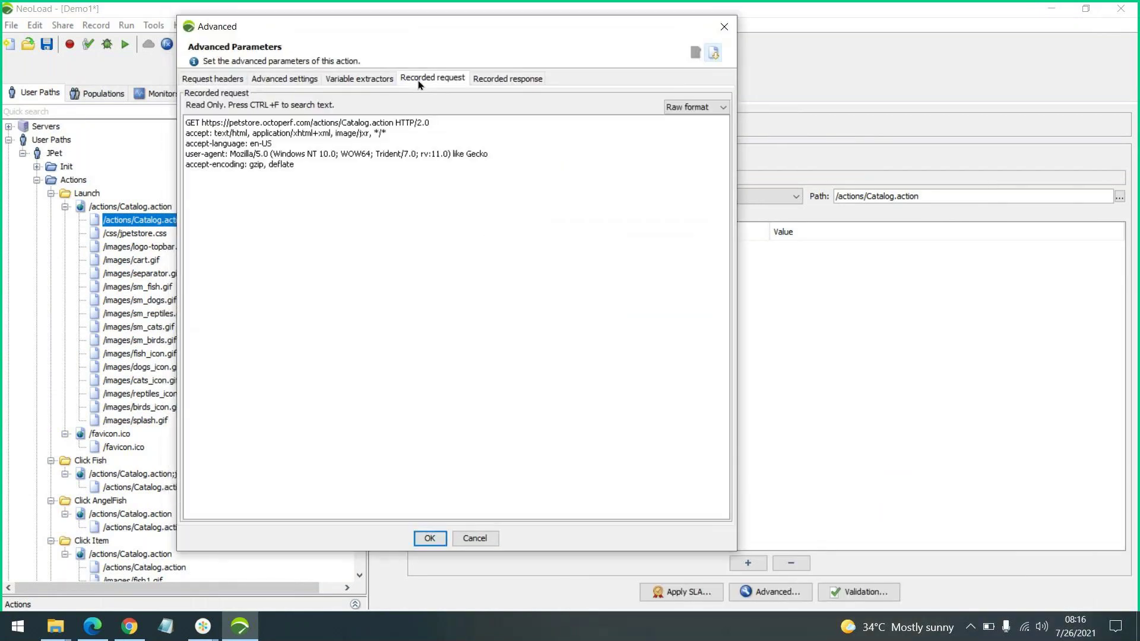
drag(486, 16, 486, 24)
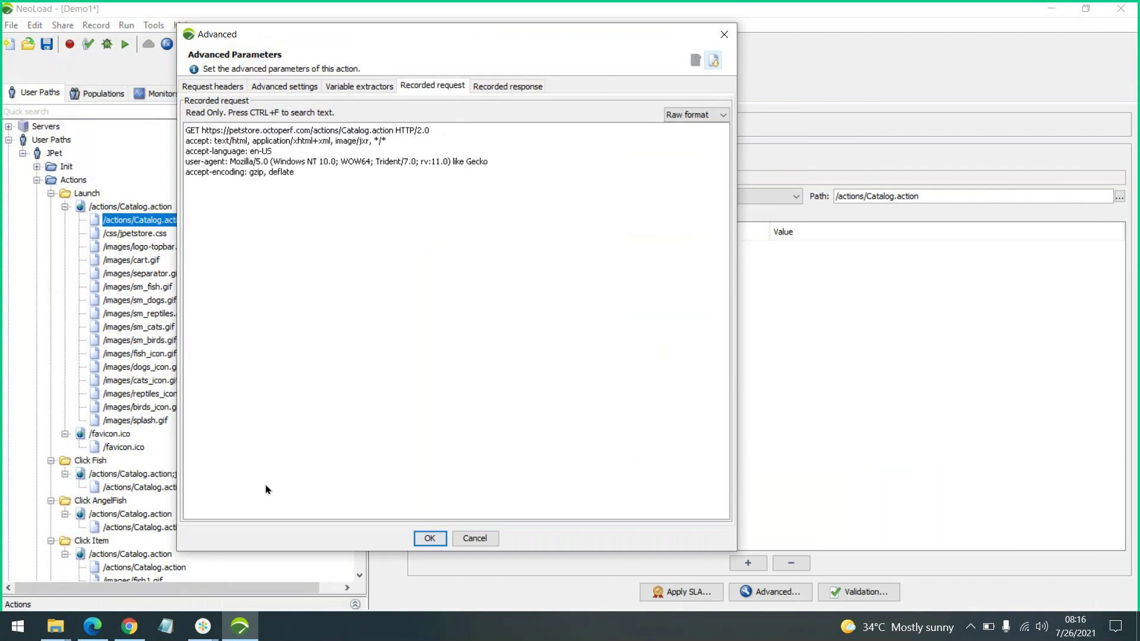
Compare it with Chrome DevTools' Catalog.action GET headers, then minimize Chrome
click(129, 629)
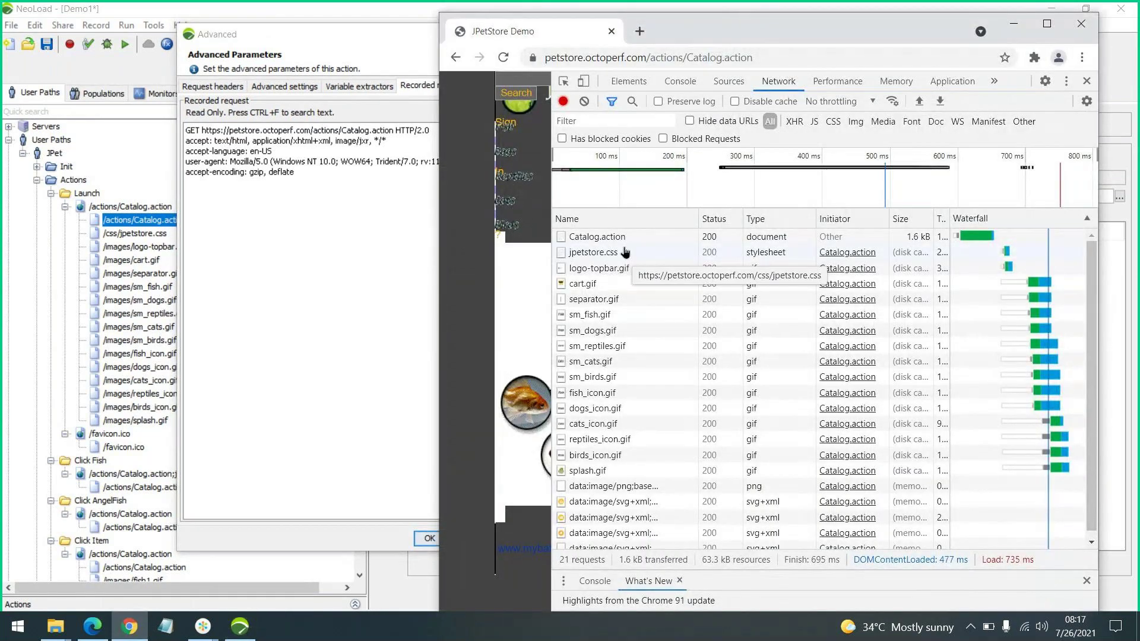
click(653, 237)
click(807, 236)
click(782, 217)
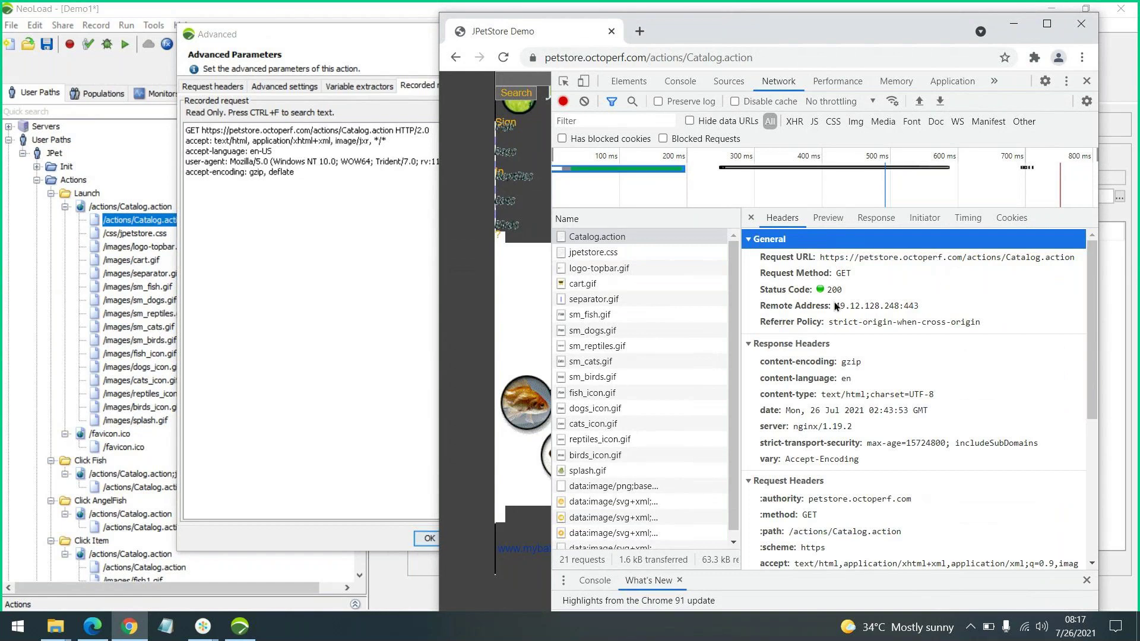
click(823, 267)
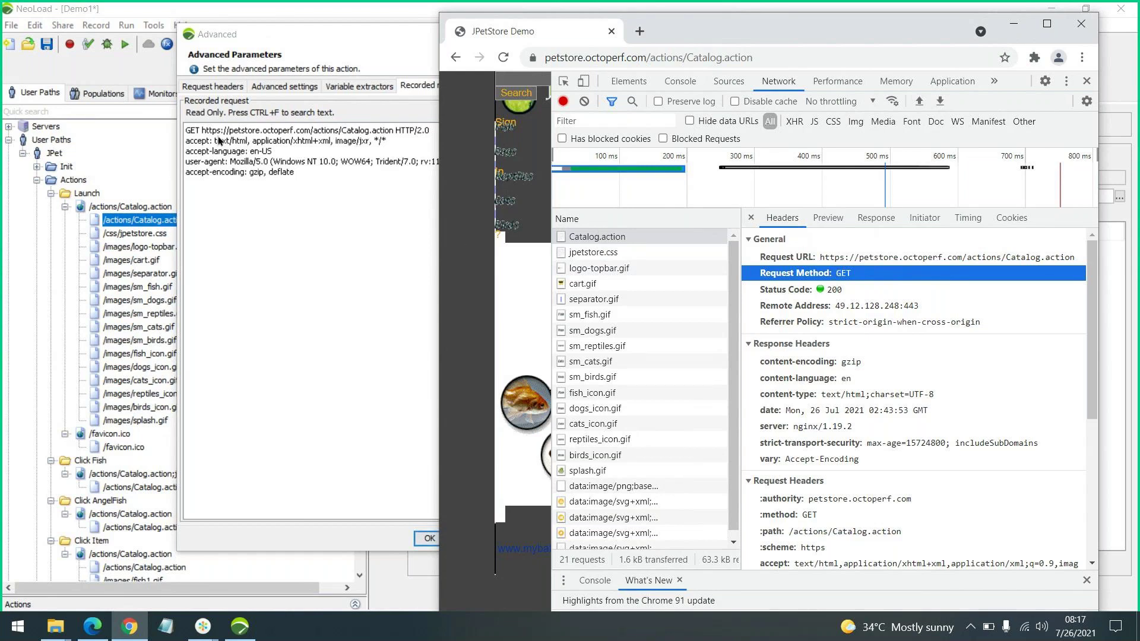
scroll(912, 396, down, 4)
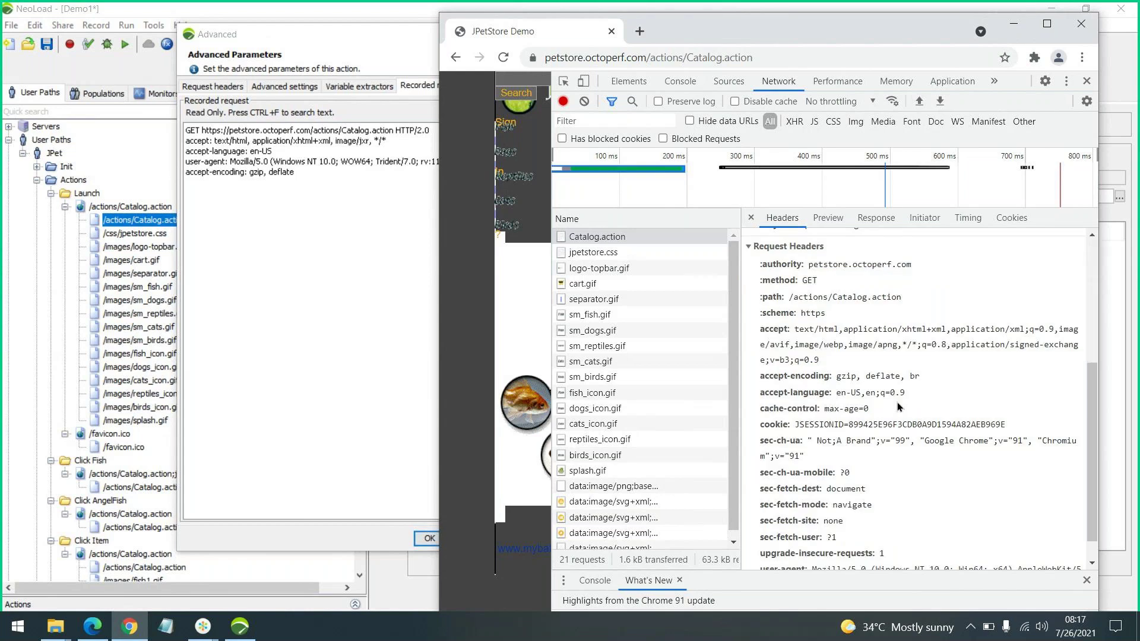
scroll(896, 401, up, 1)
scroll(888, 449, up, 2)
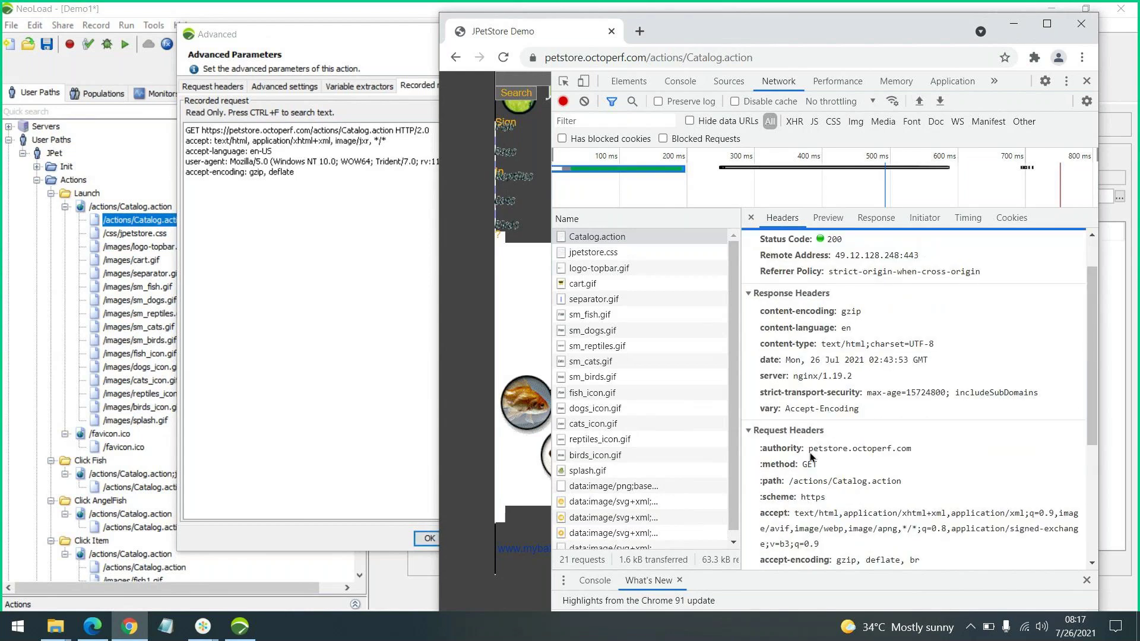
scroll(837, 382, down, 2)
scroll(837, 382, down, 1)
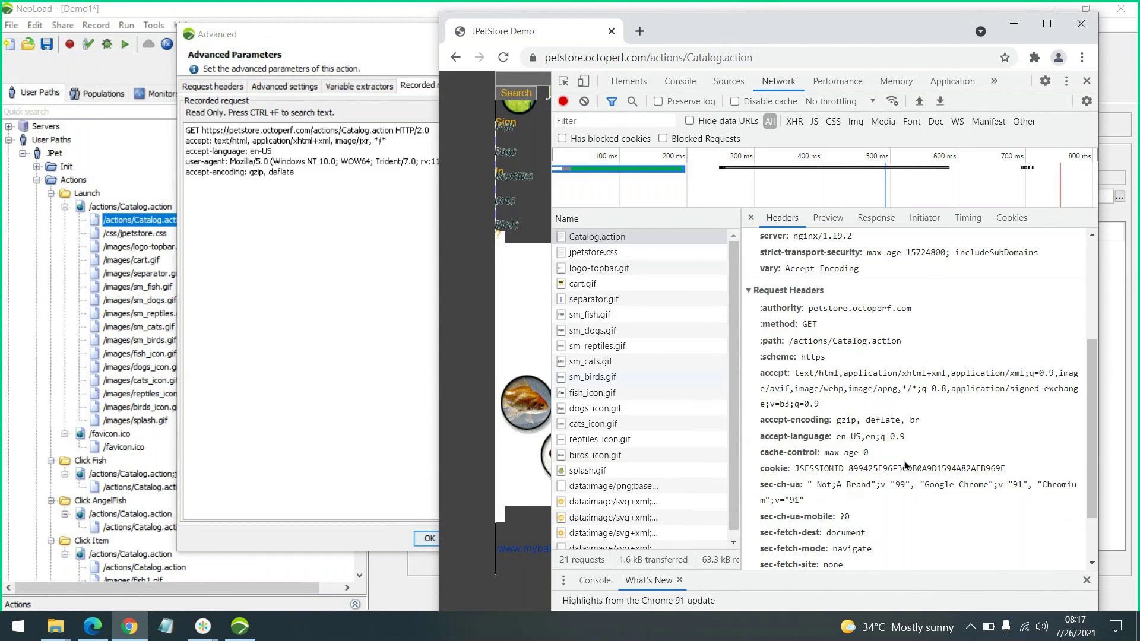
scroll(927, 428, down, 1)
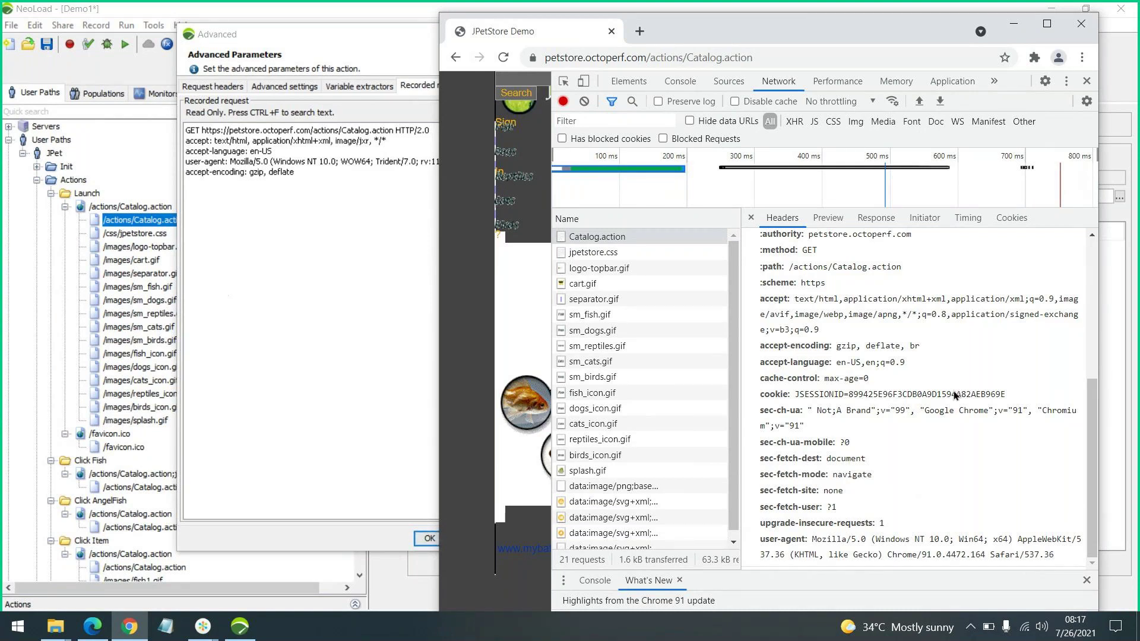
scroll(877, 312, up, 4)
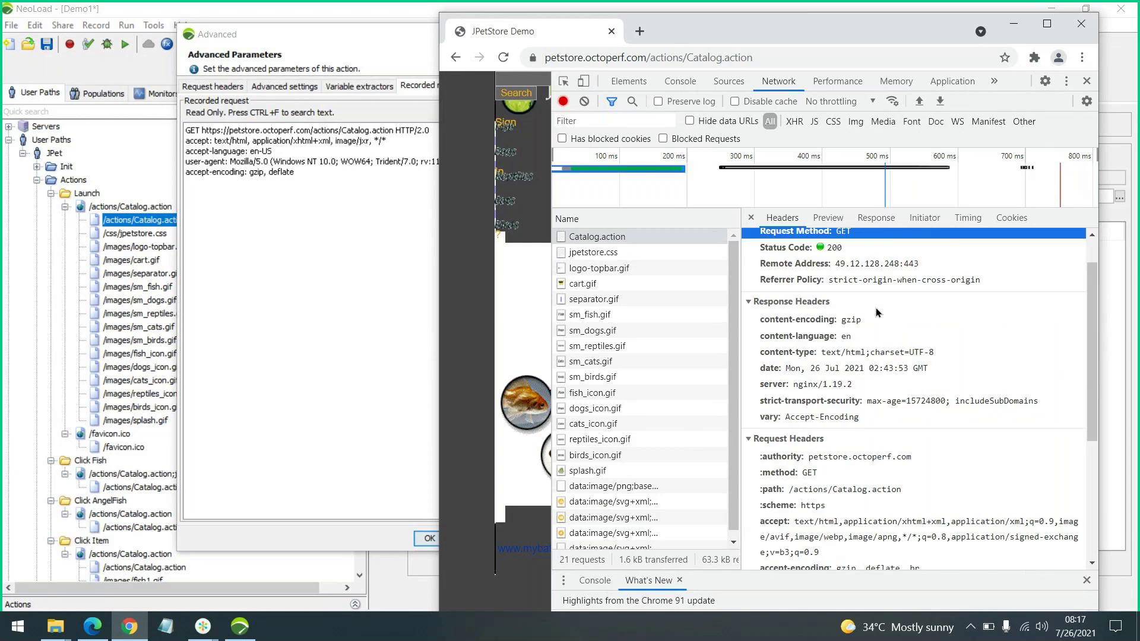
click(1014, 28)
Cancel Advanced, show the Click Fish request and select its jsessionid value in the path
click(485, 537)
scroll(291, 339, down, 2)
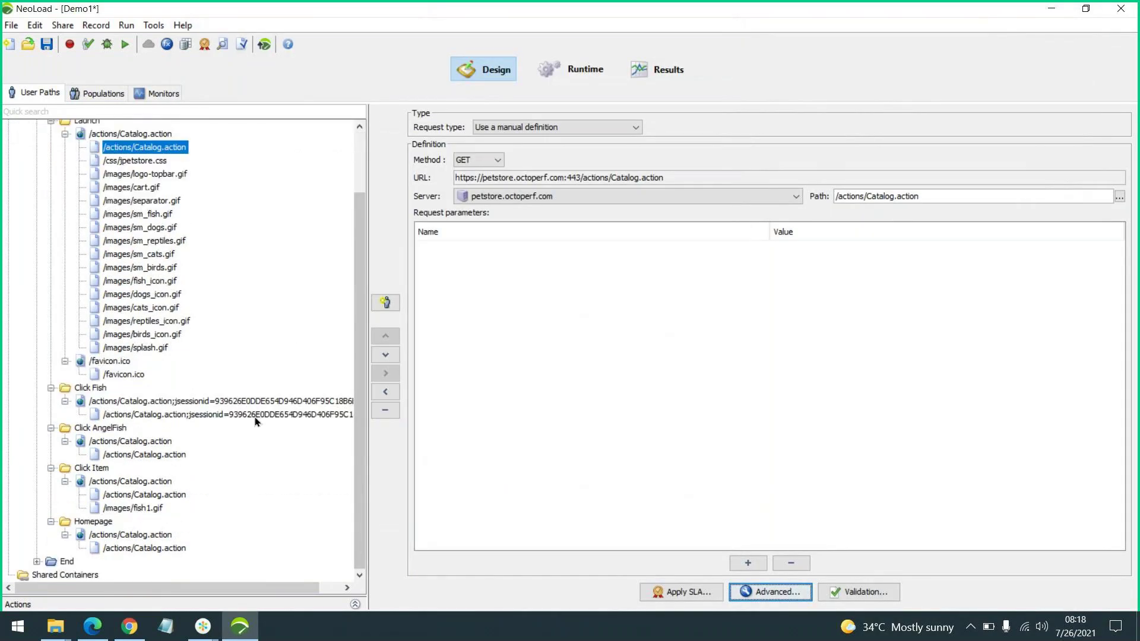
click(256, 414)
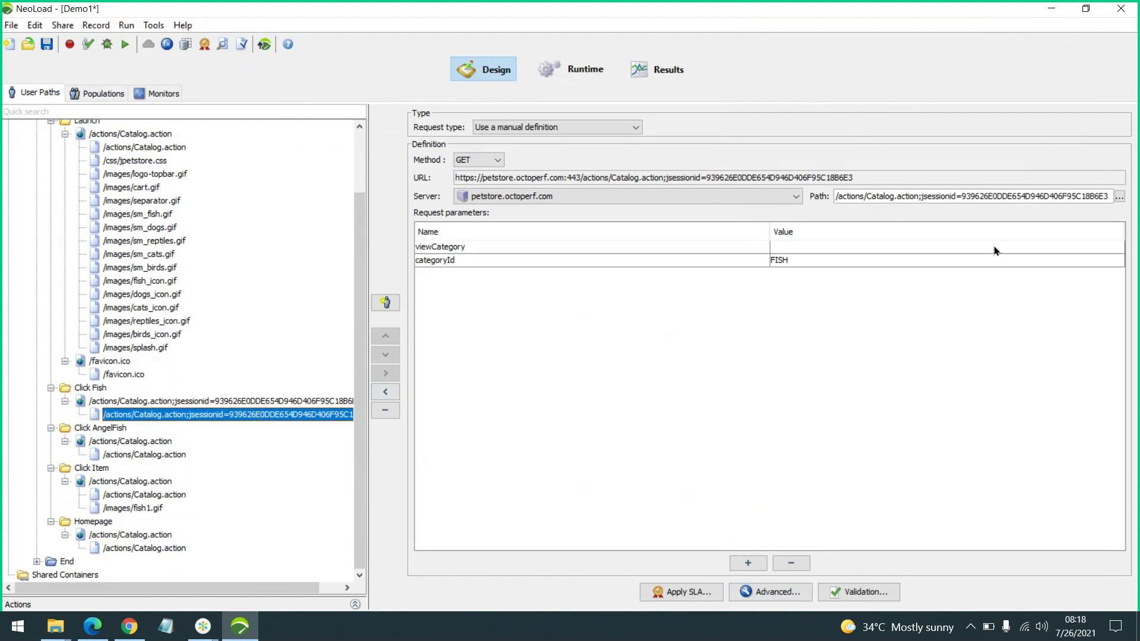
double_click(1009, 196)
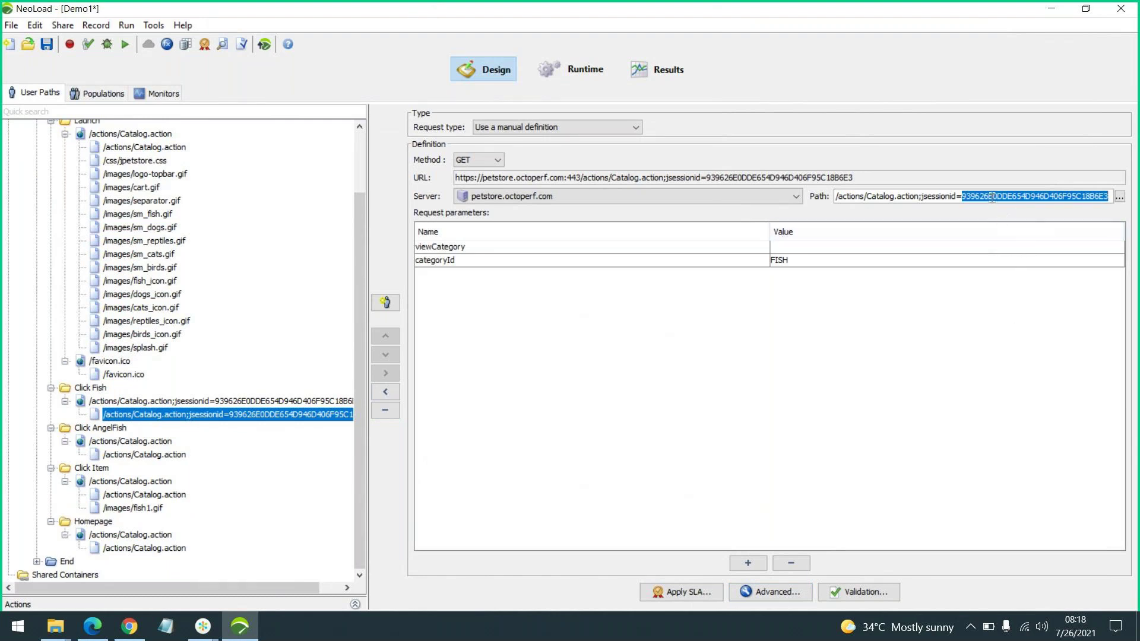
click(963, 197)
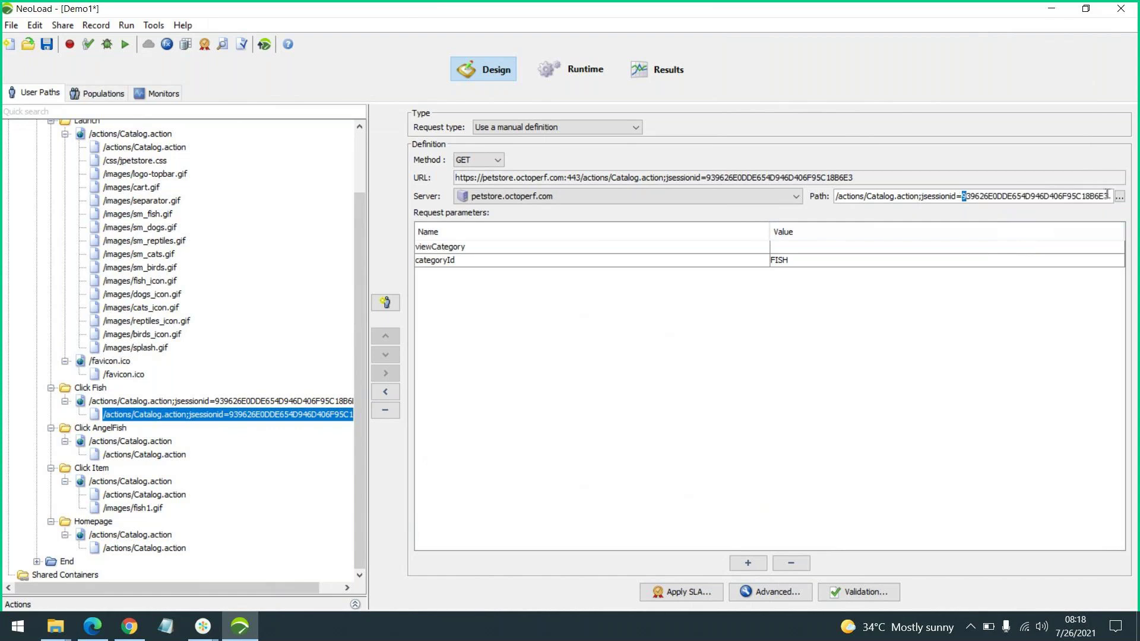
double_click(1068, 197)
key(ctrl+c)
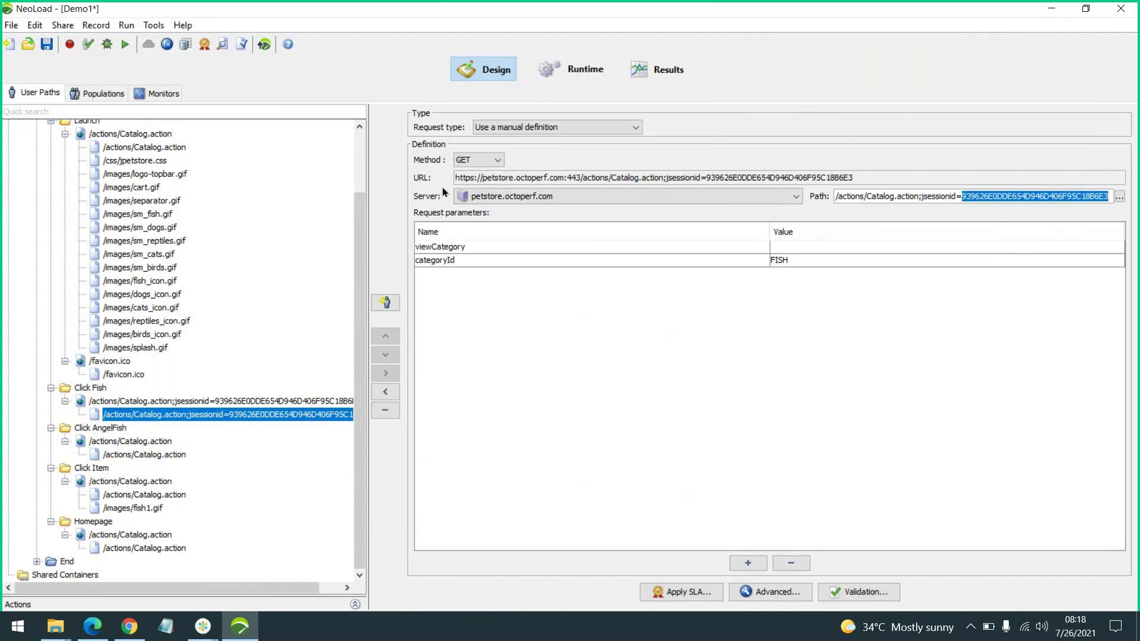
Flag every request whose recorded response contains the pasted session id
click(241, 51)
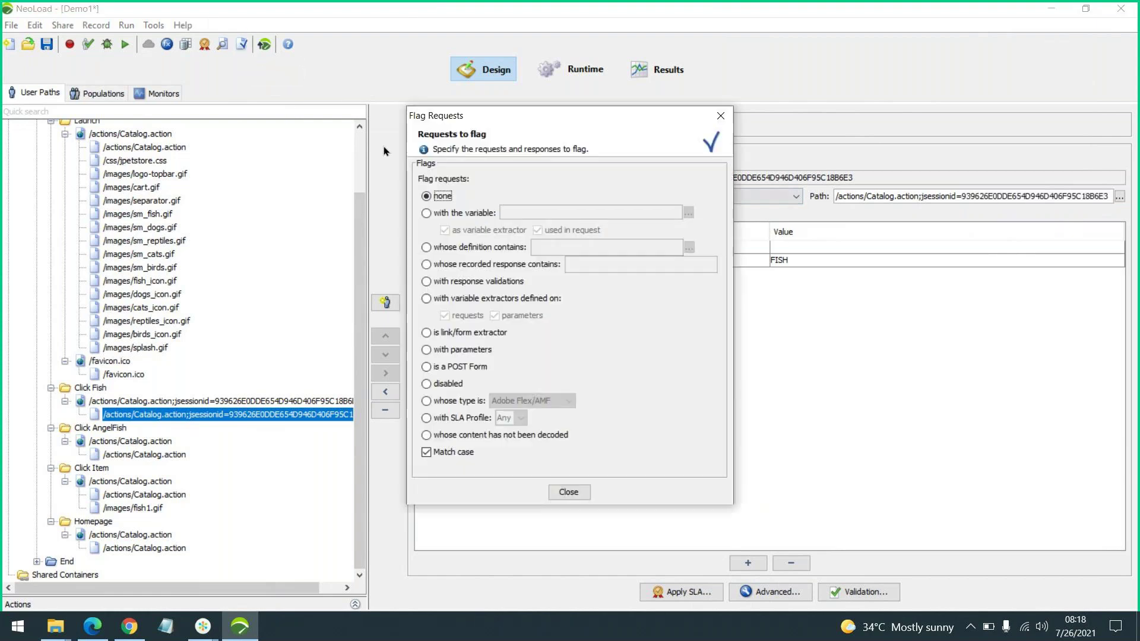
drag(578, 114, 752, 122)
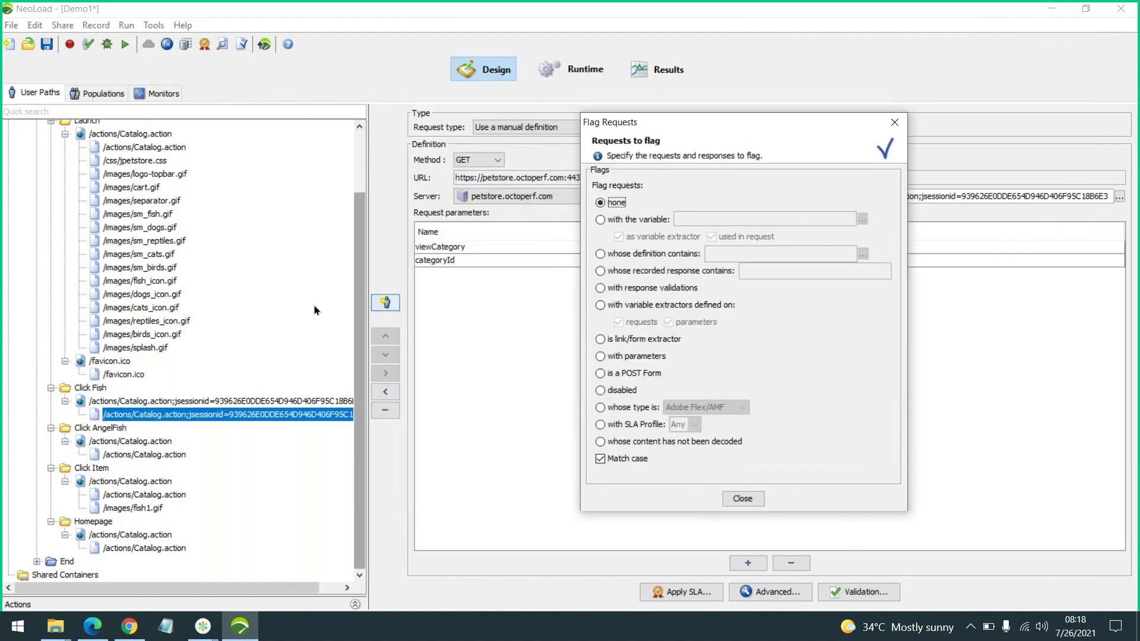
scroll(202, 371, up, 3)
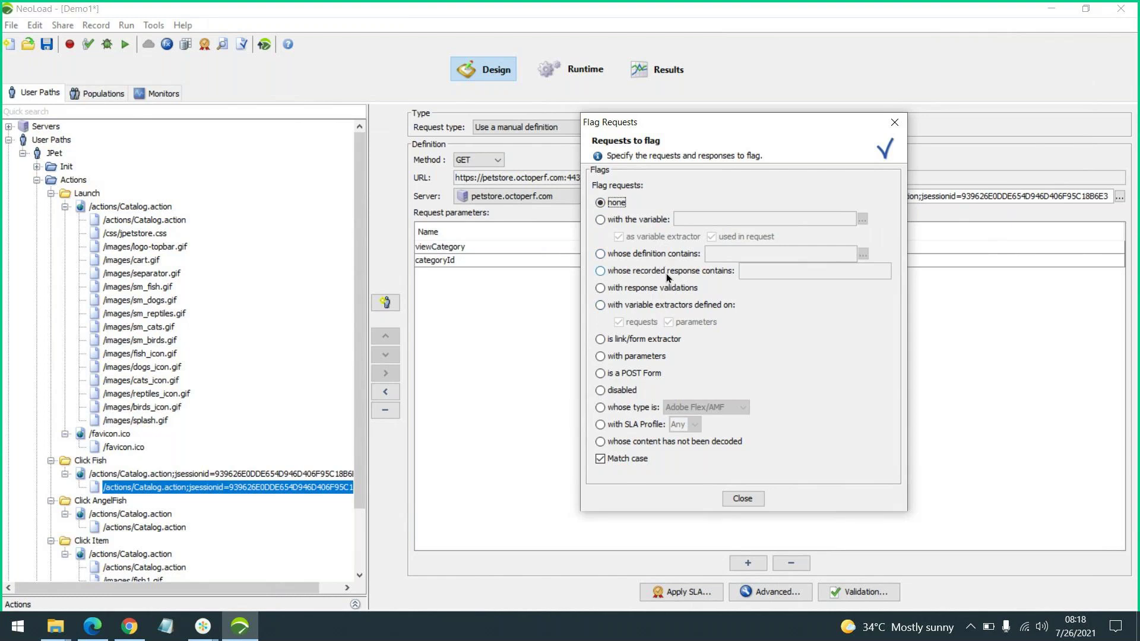
click(662, 271)
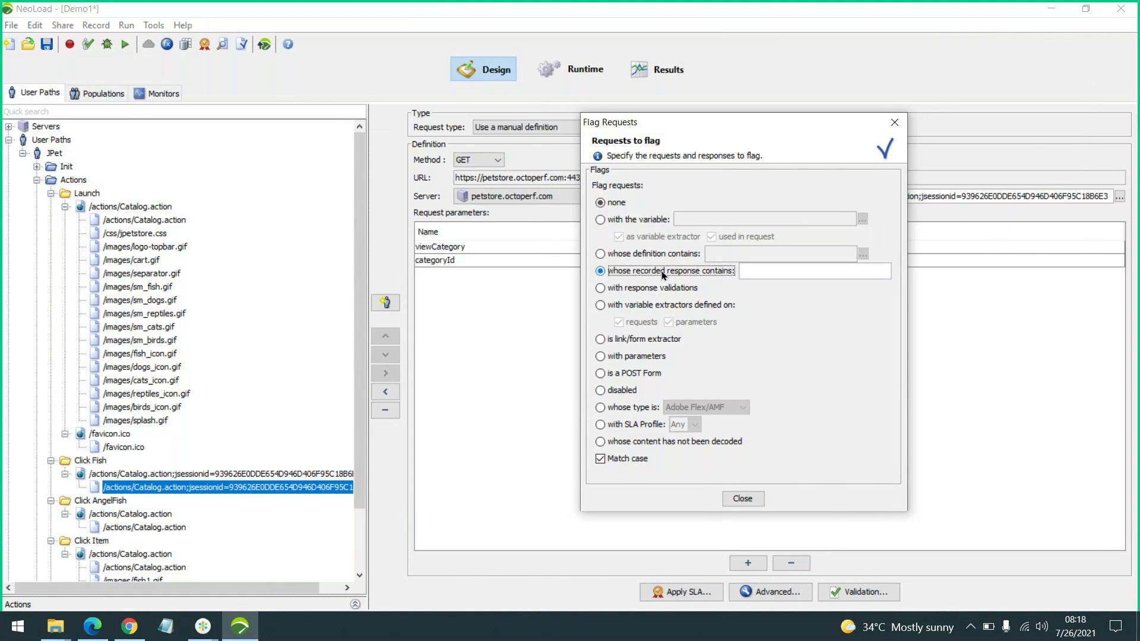
key(Tab)
key(ctrl+v)
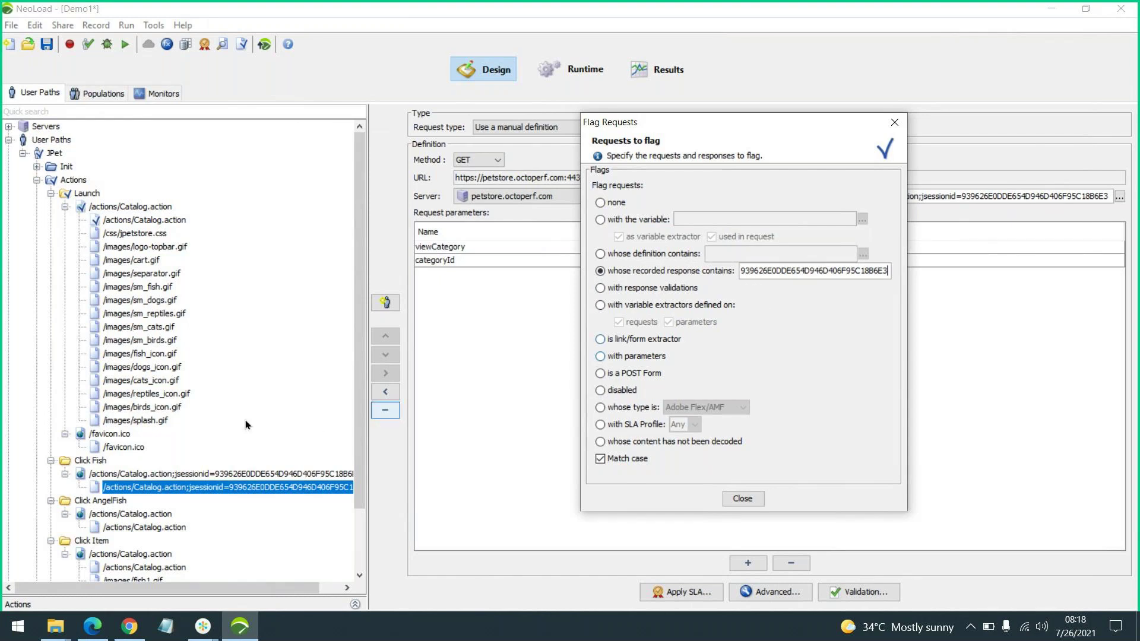
scroll(186, 403, down, 4)
scroll(185, 404, up, 3)
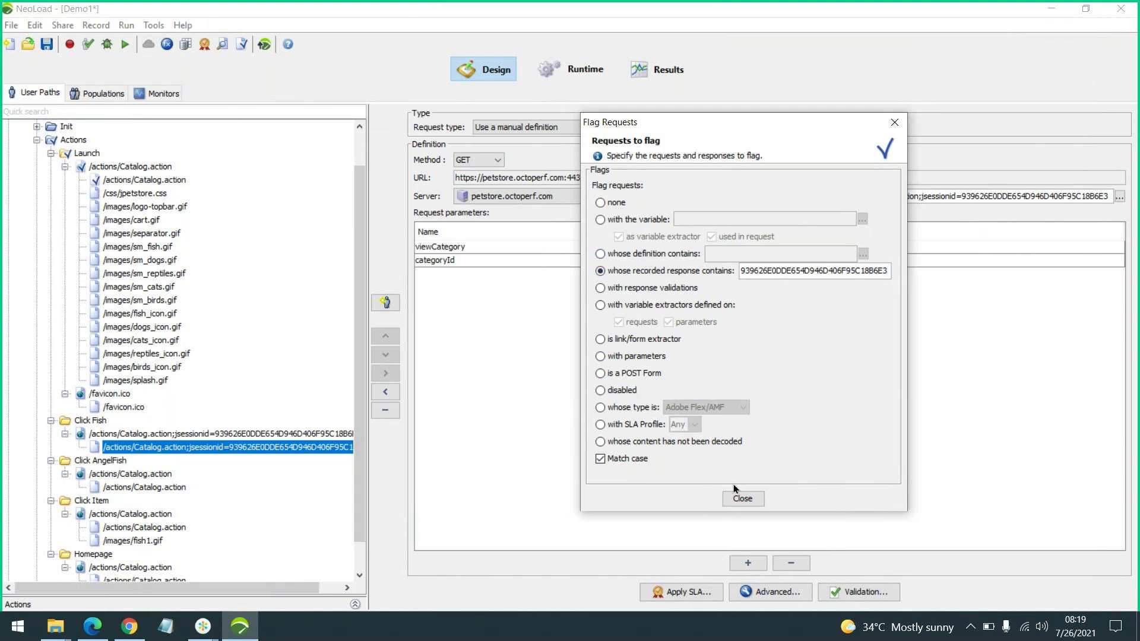
click(742, 498)
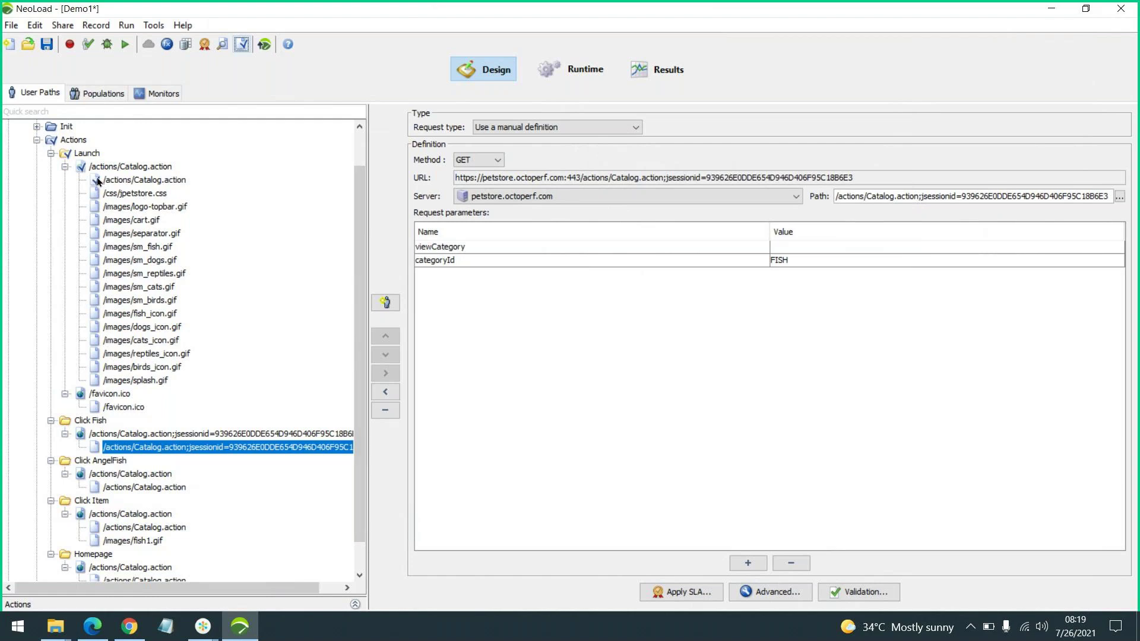
Open the advanced parameters of the first Catalog.action request under Launch
click(132, 183)
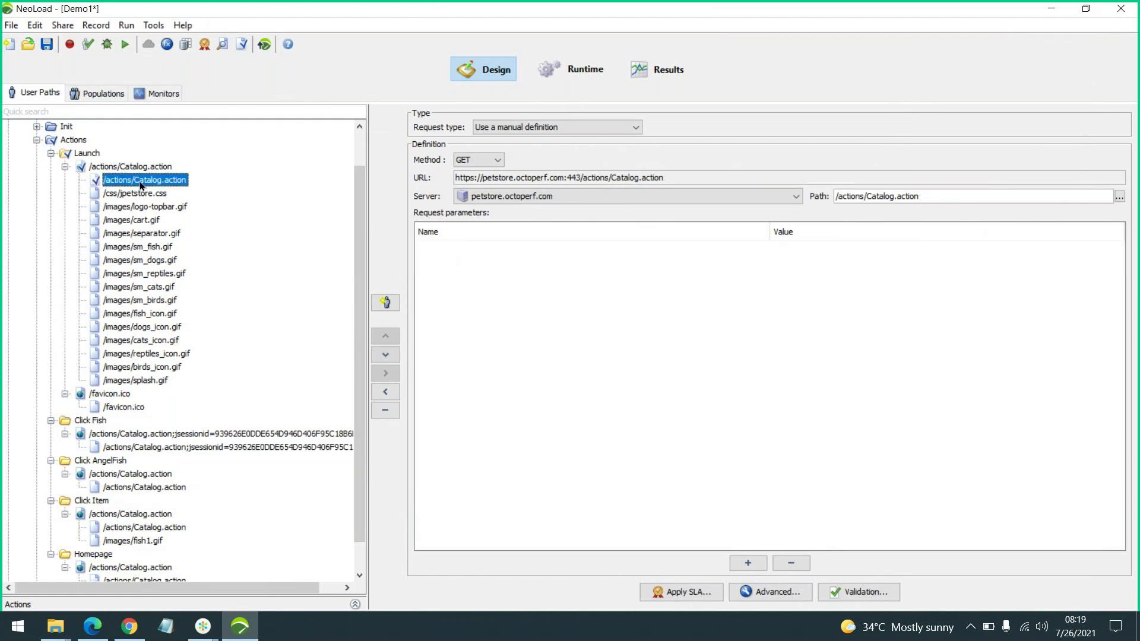
click(769, 594)
drag(486, 36, 728, 43)
Show the Launch request's recorded response and search it for the copied session id
click(679, 92)
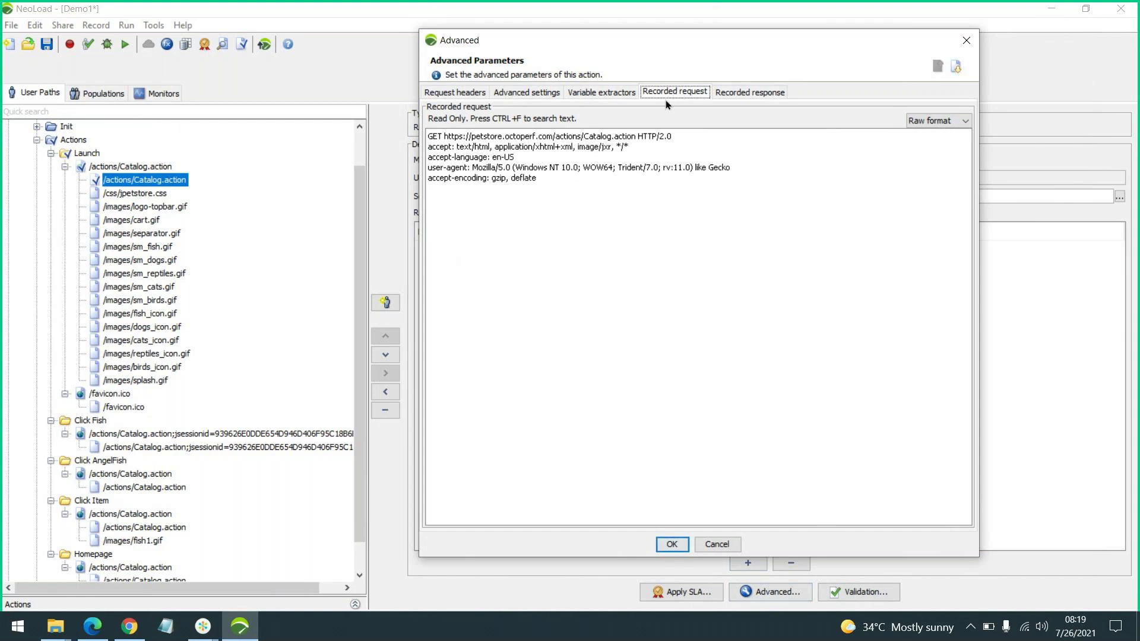
click(746, 97)
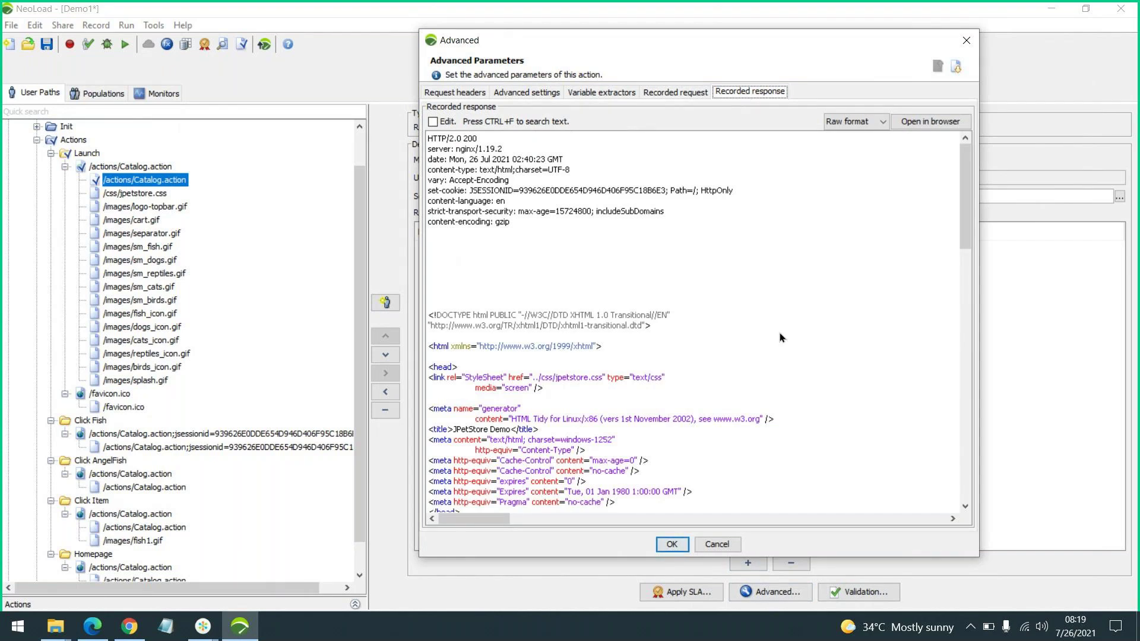
click(680, 345)
key(ctrl+f)
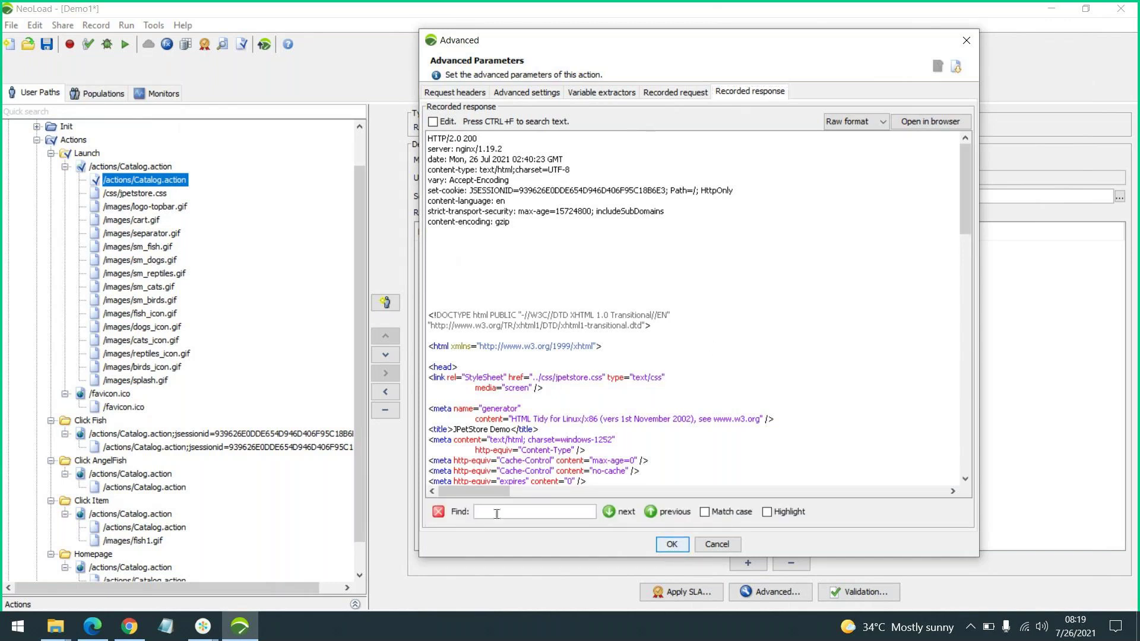
key(ctrl+v)
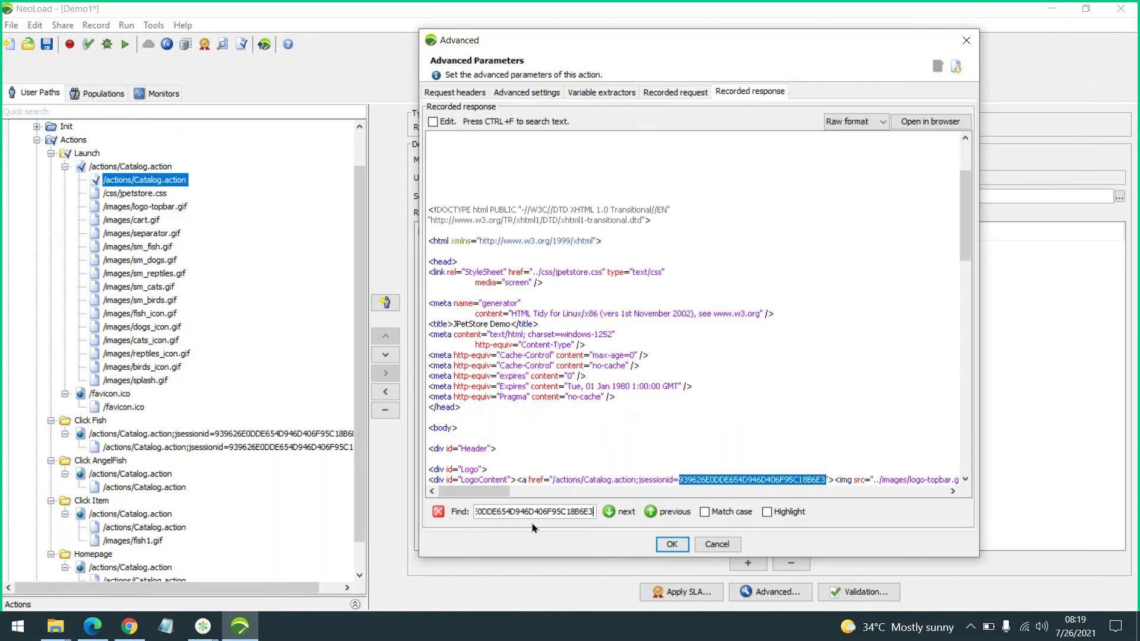
scroll(758, 309, down, 3)
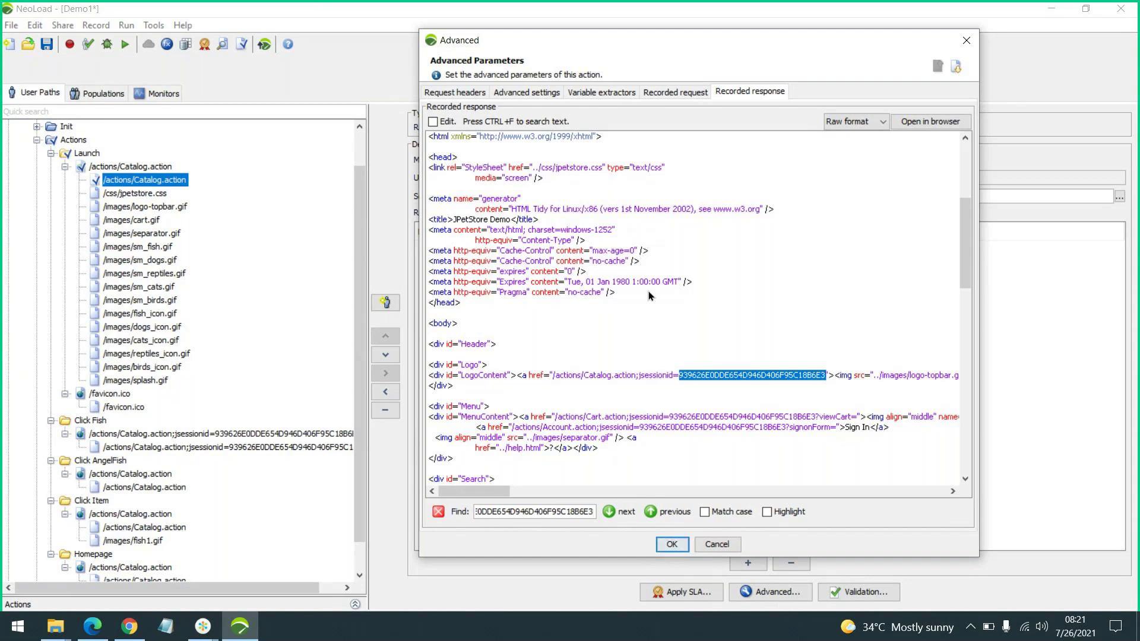
Add a new variable extractor to the Launch request and name its variable JSessionID
click(604, 94)
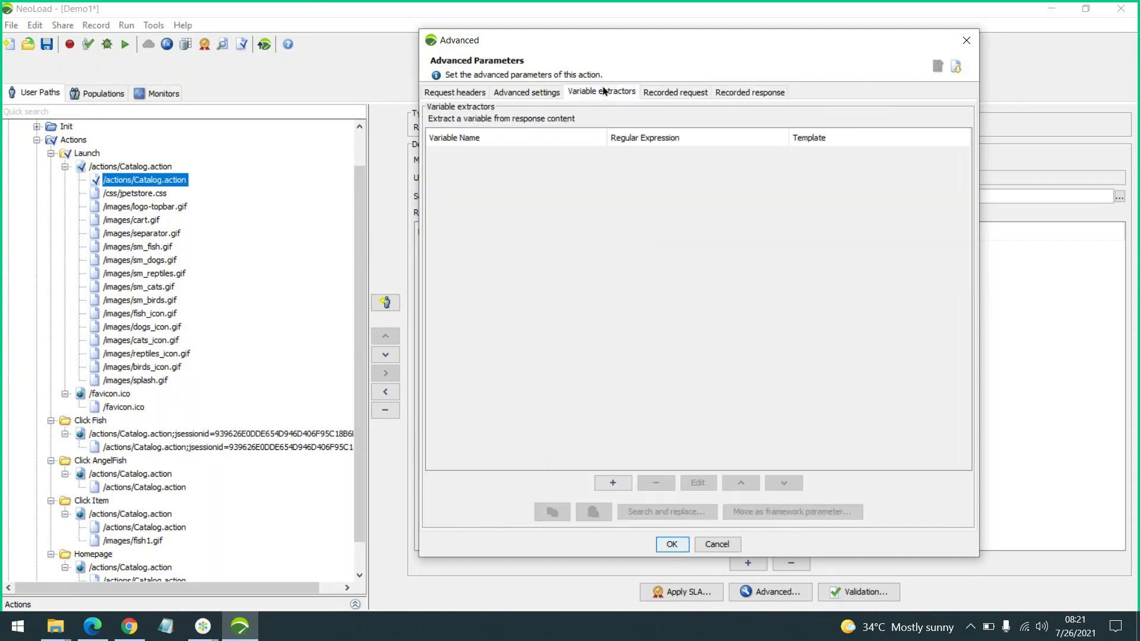
click(604, 93)
click(613, 483)
drag(569, 52, 597, 37)
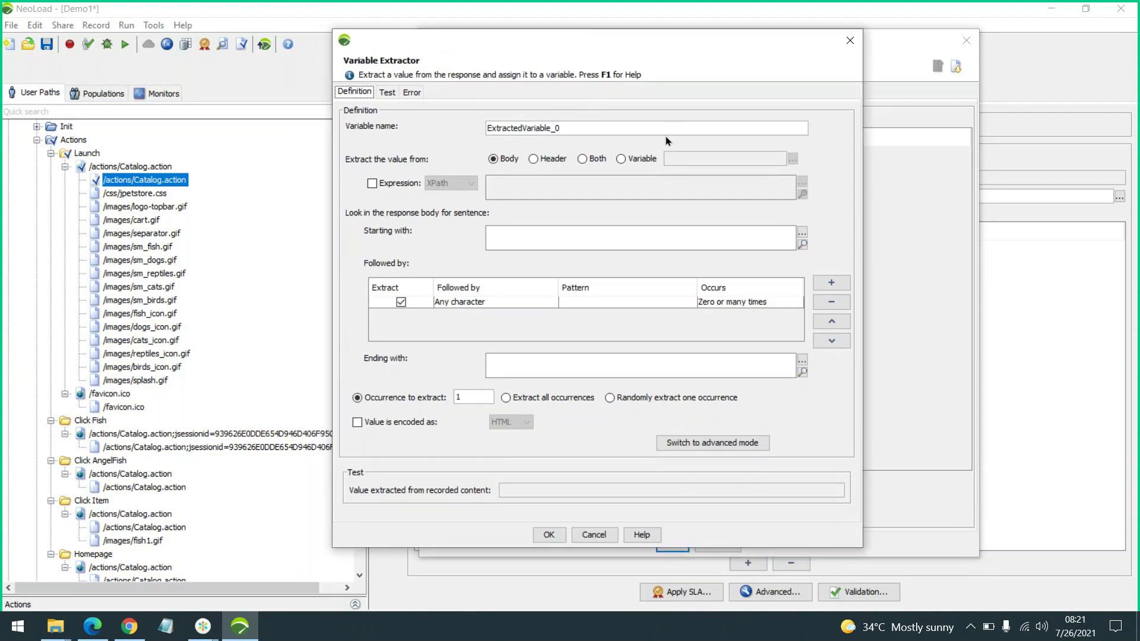
click(548, 238)
drag(565, 126, 418, 129)
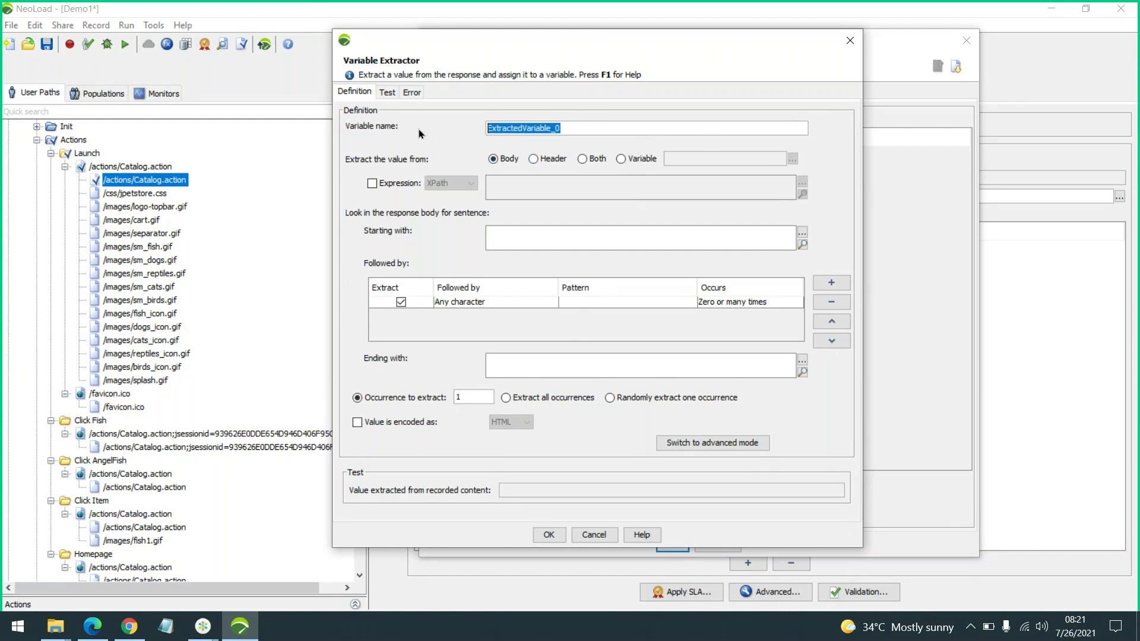
text(JSe)
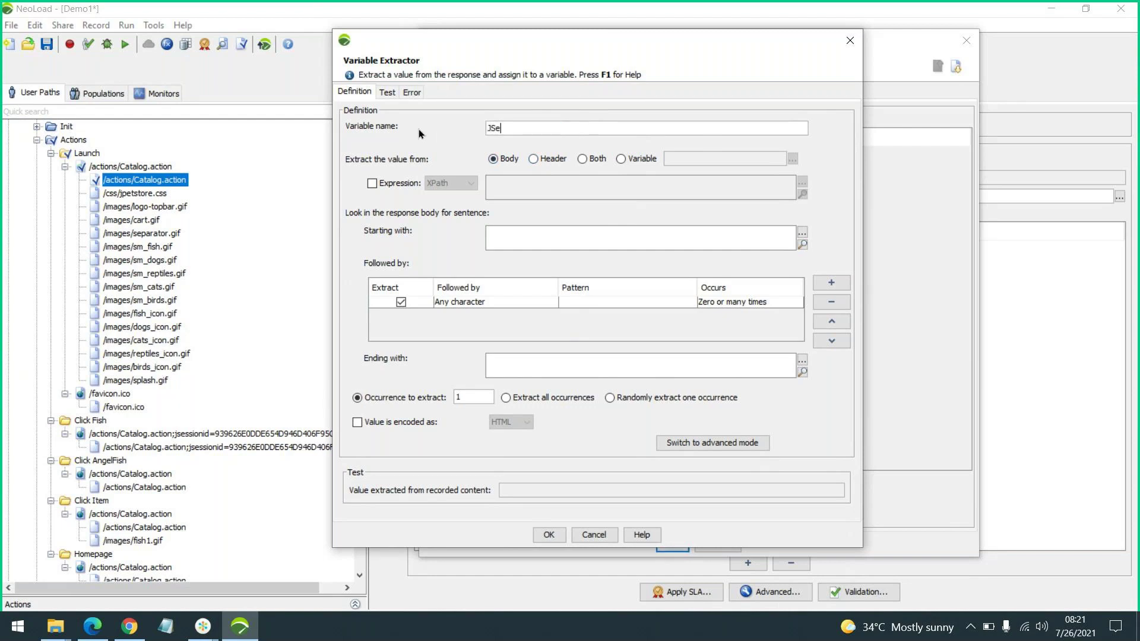
text(ssionID)
Pick jsessionid= from the recorded response as the extractor's Starting with text
click(804, 246)
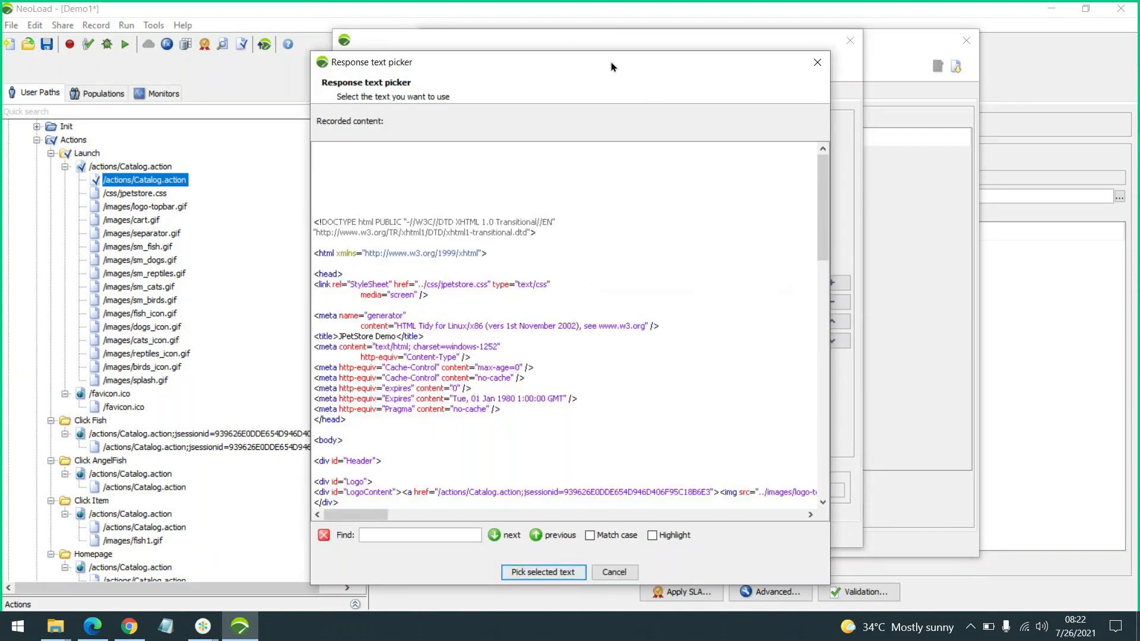
drag(611, 63, 783, 48)
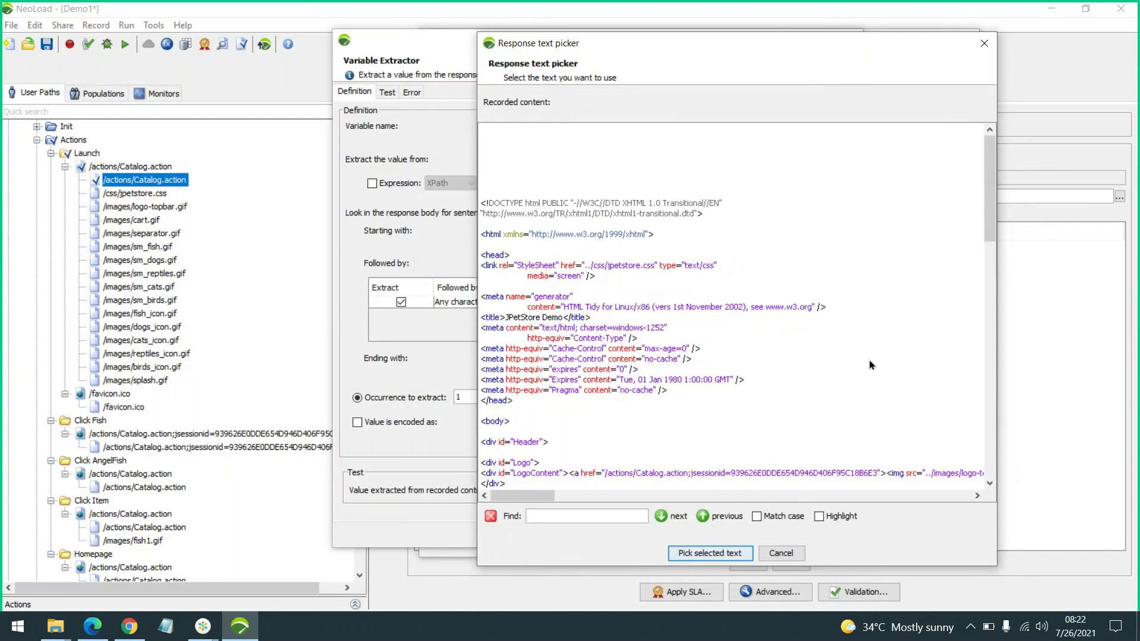
click(592, 514)
text(939626E0DDE654D946D406F95C18B6E3)
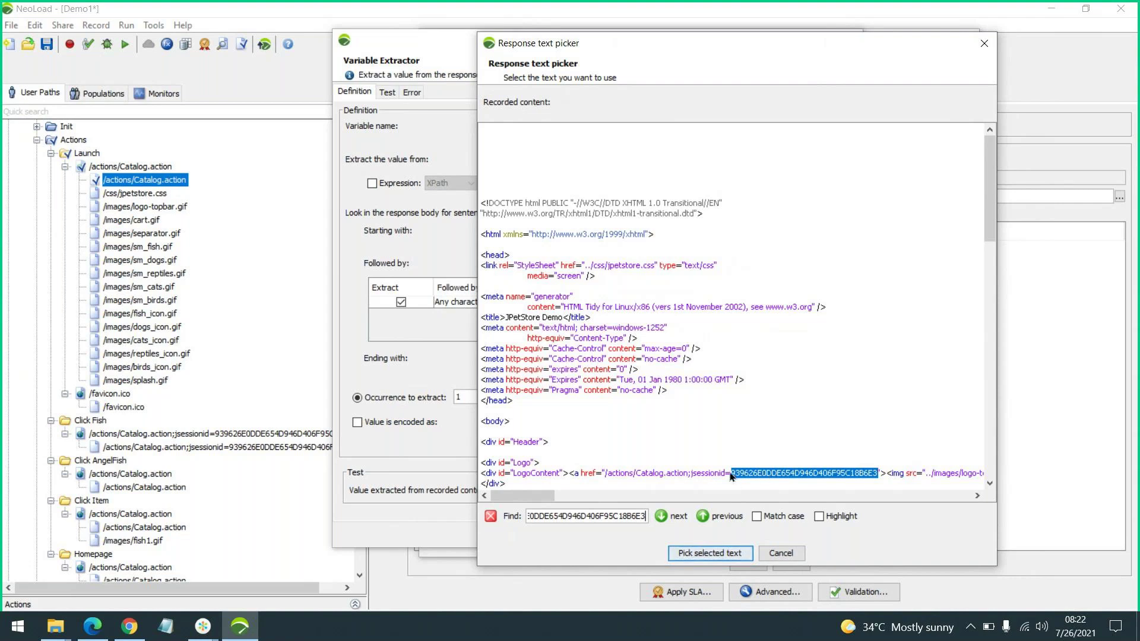
drag(731, 476, 692, 476)
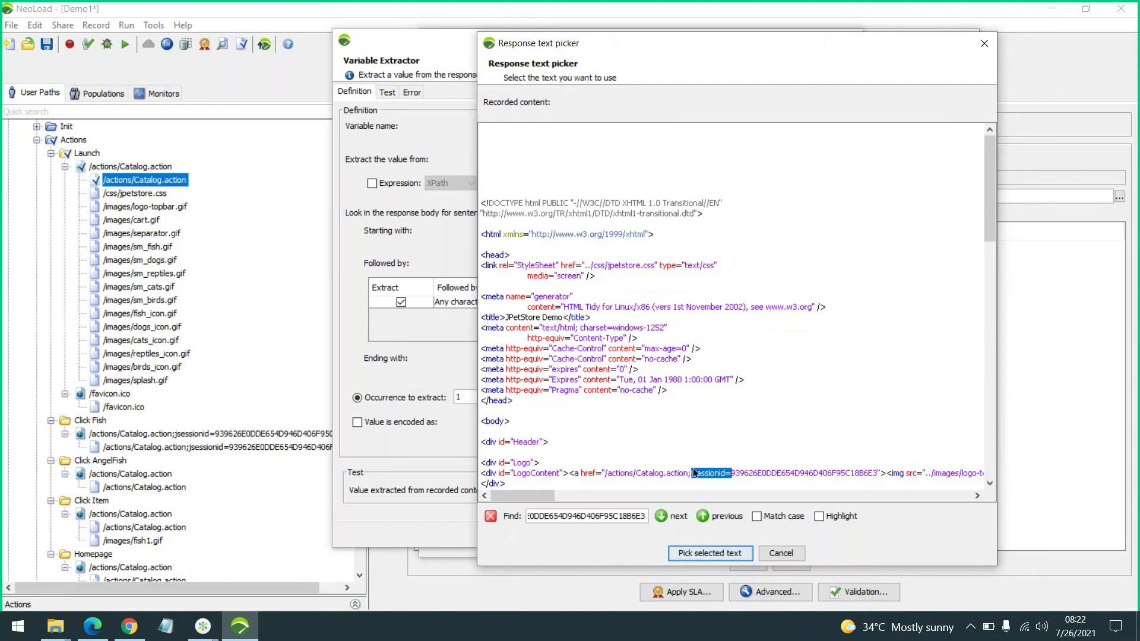
click(697, 554)
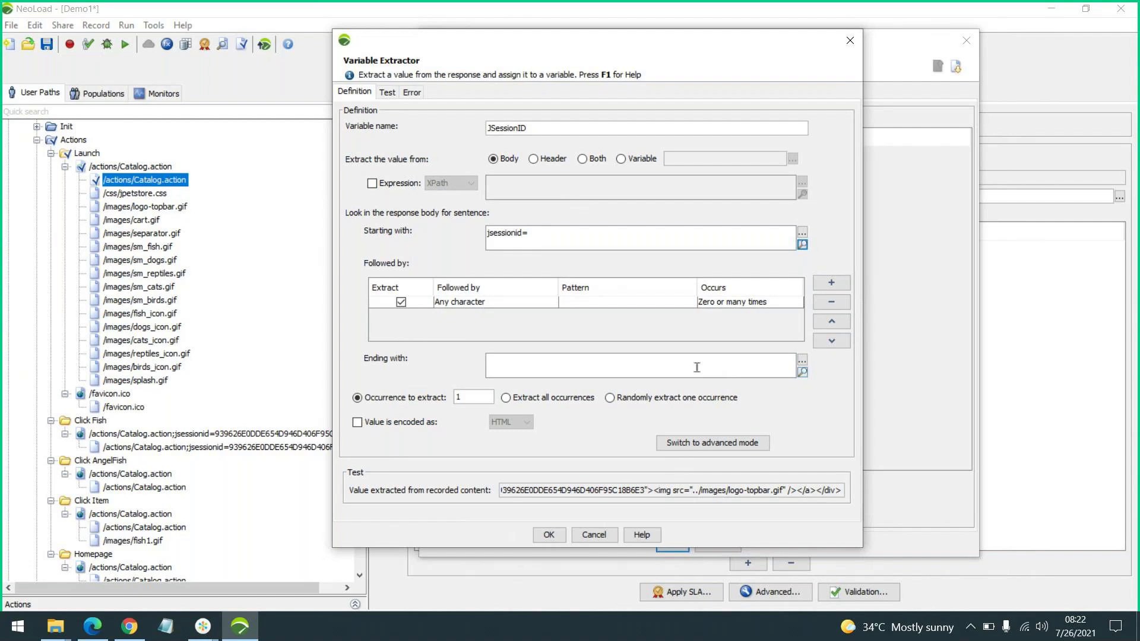
Select and copy the full jsessionid link value, including its closing "> characters
click(803, 372)
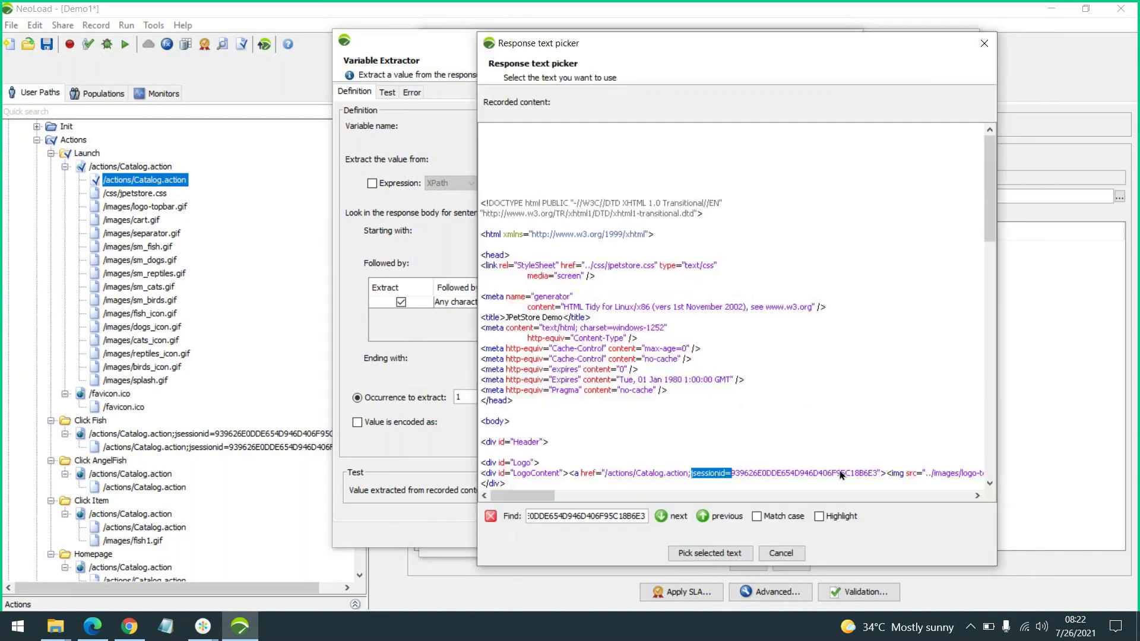
drag(878, 471, 883, 471)
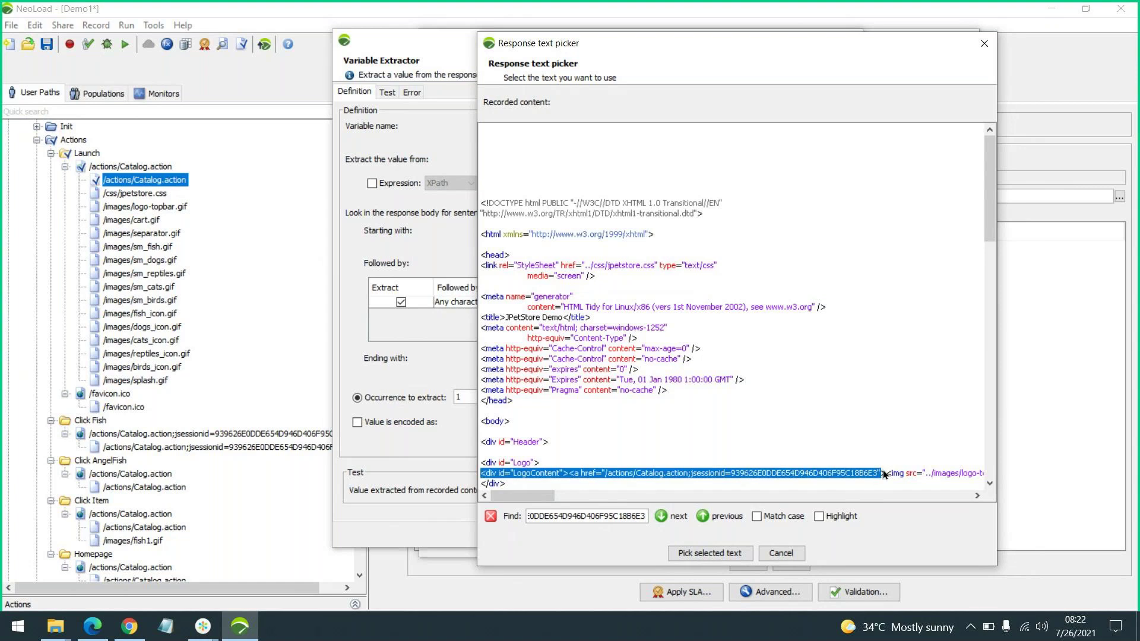
double_click(882, 472)
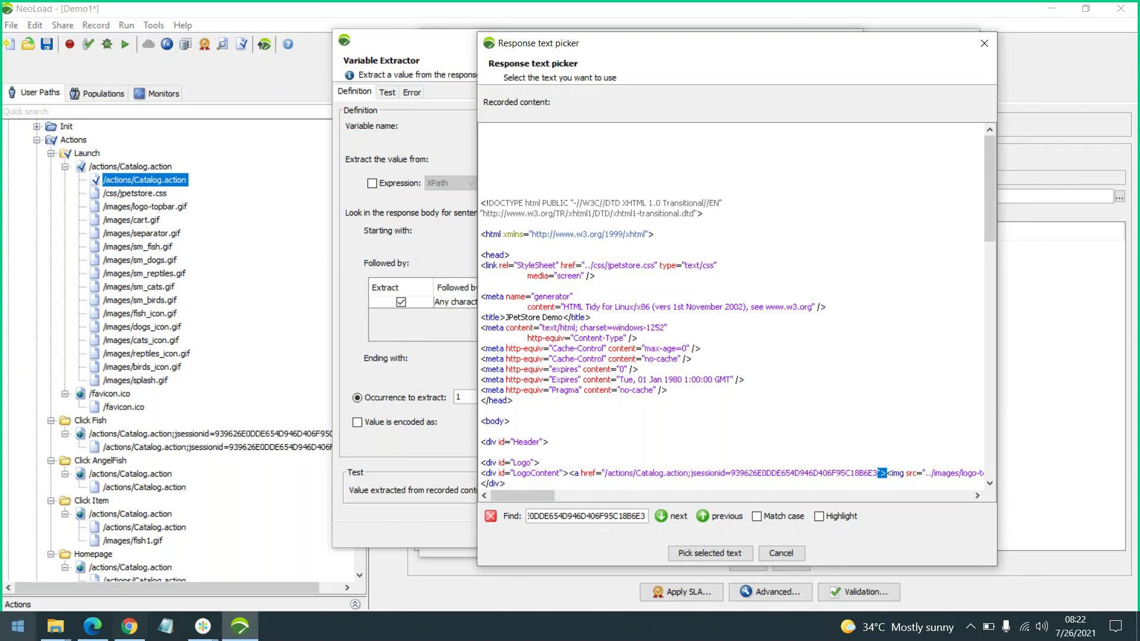
drag(692, 474, 886, 475)
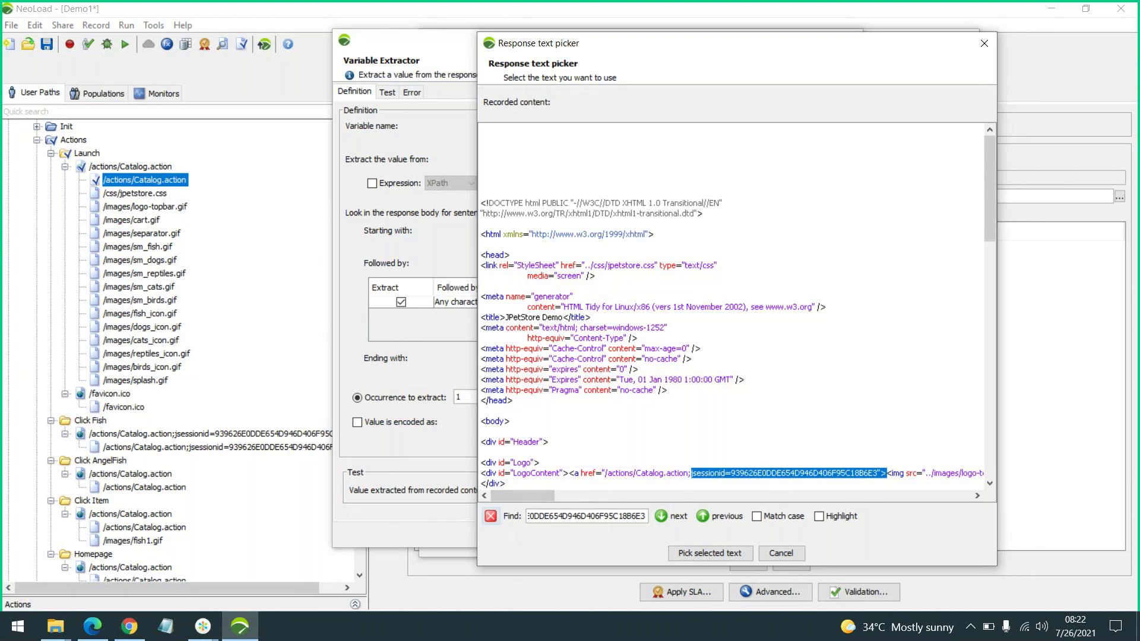
key(super)
Inspect the jsessionid= prefix, session id and closing "> in Notepad, then minimize it
click(168, 624)
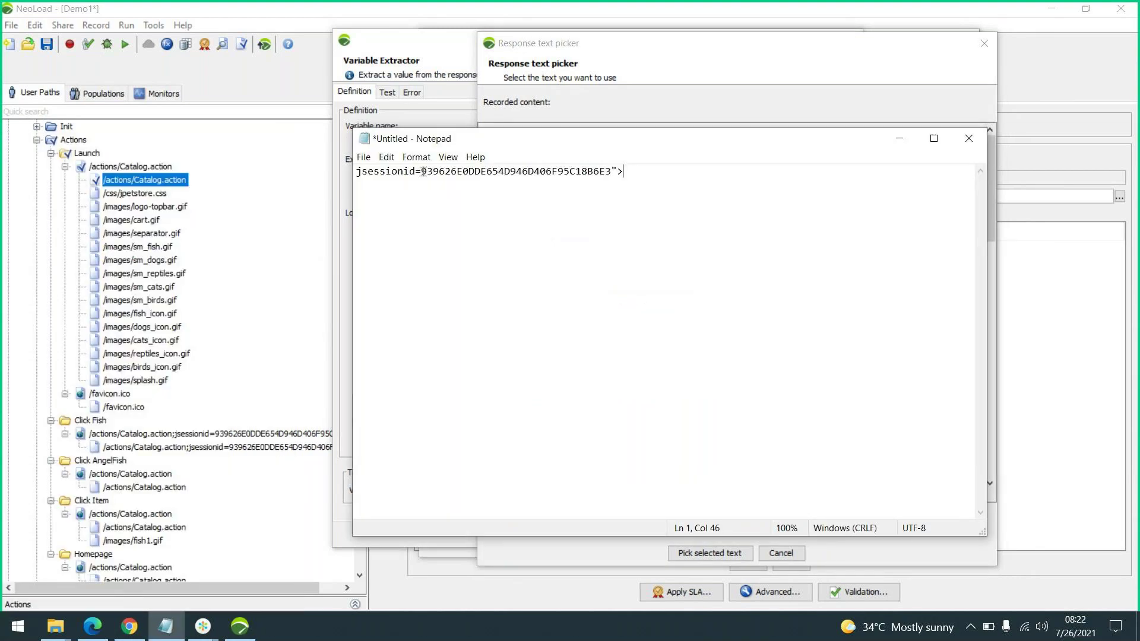
drag(423, 172, 612, 174)
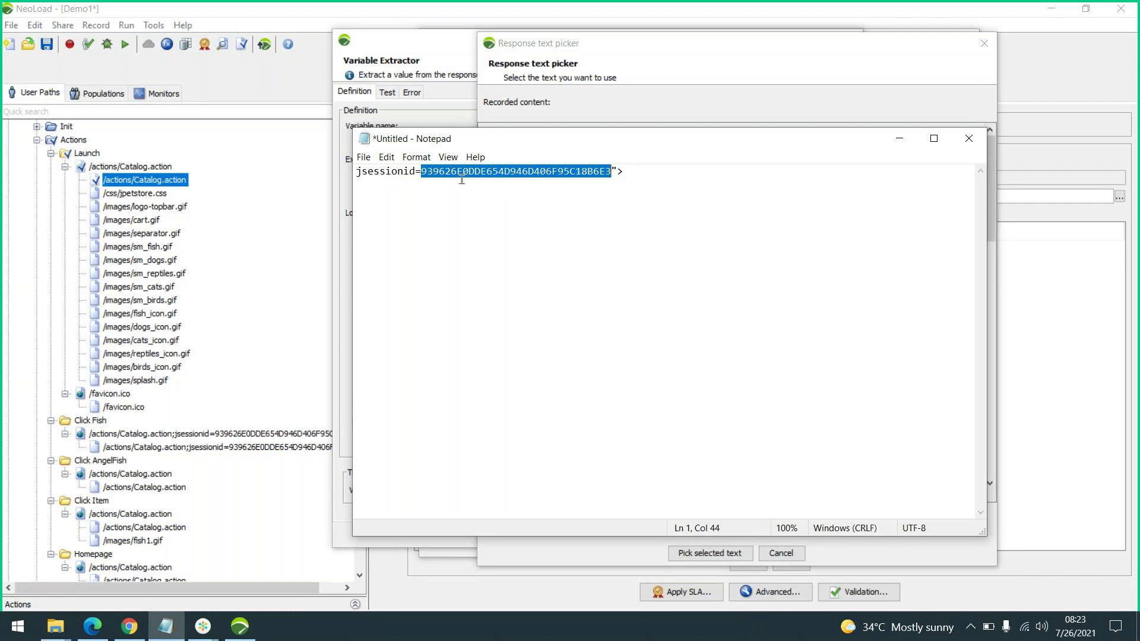
drag(422, 172, 356, 171)
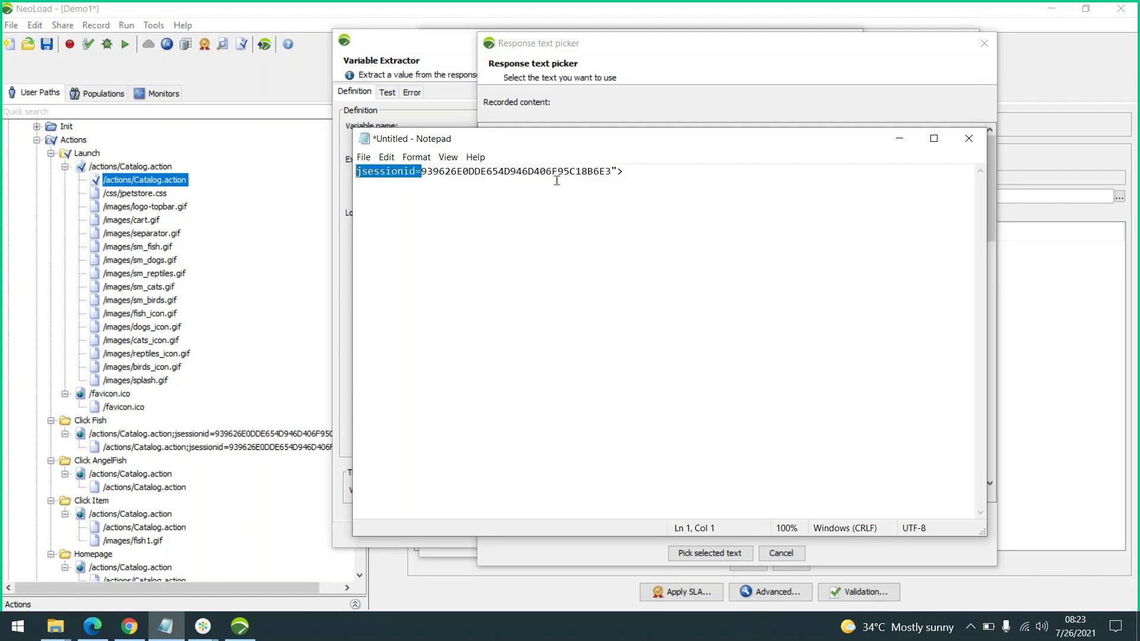
drag(611, 172, 638, 172)
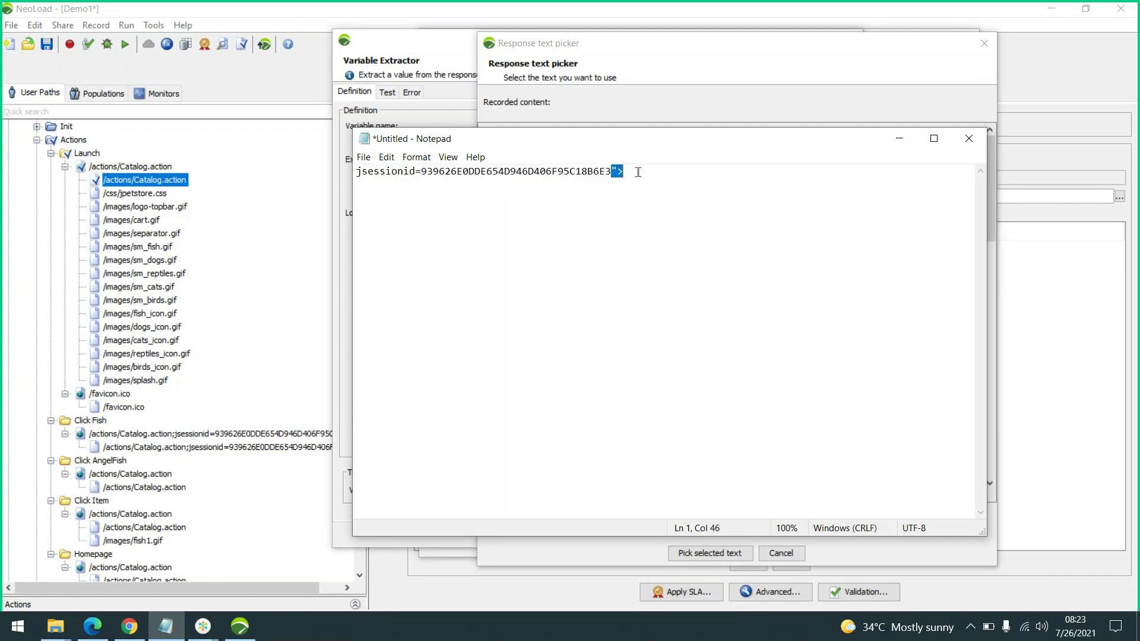
click(423, 172)
drag(423, 172, 612, 171)
drag(421, 172, 339, 172)
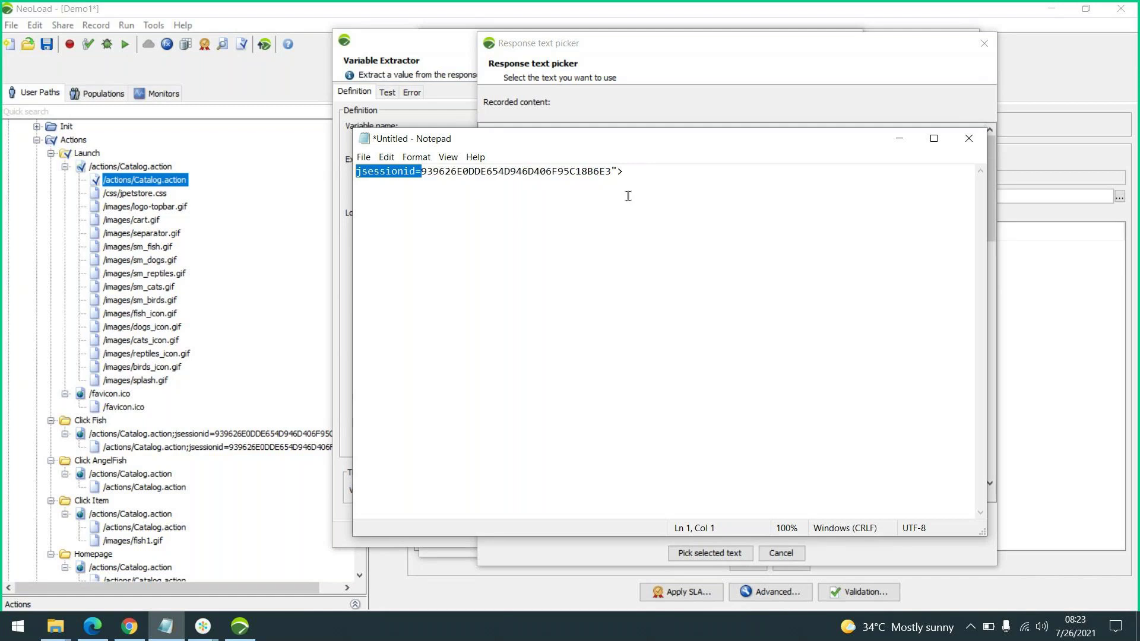
drag(612, 172, 626, 172)
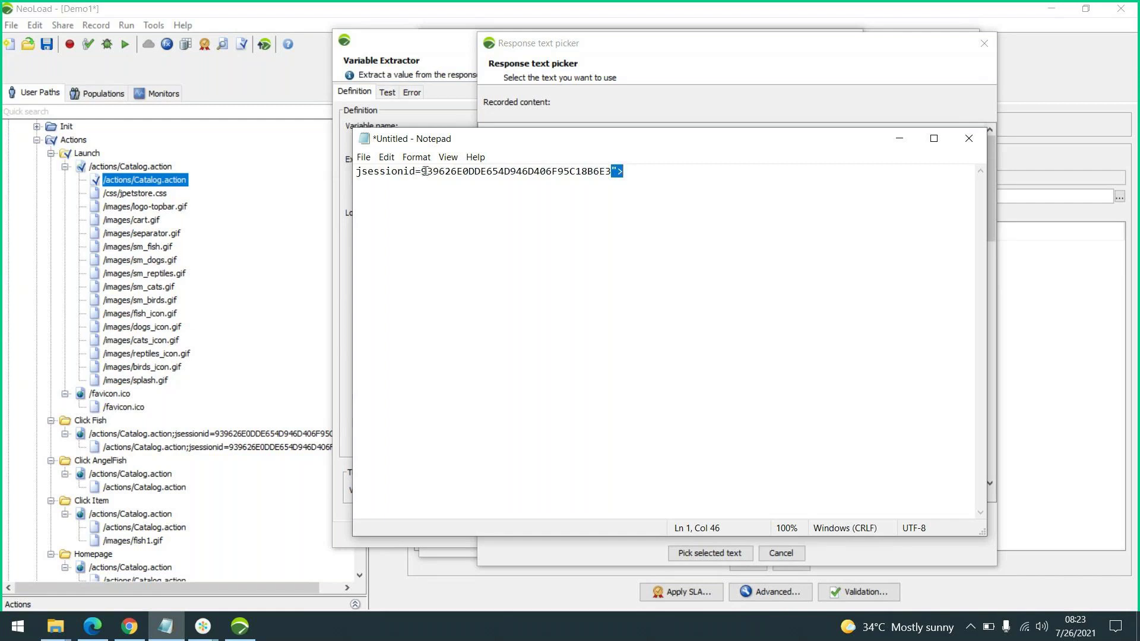
drag(421, 173, 611, 172)
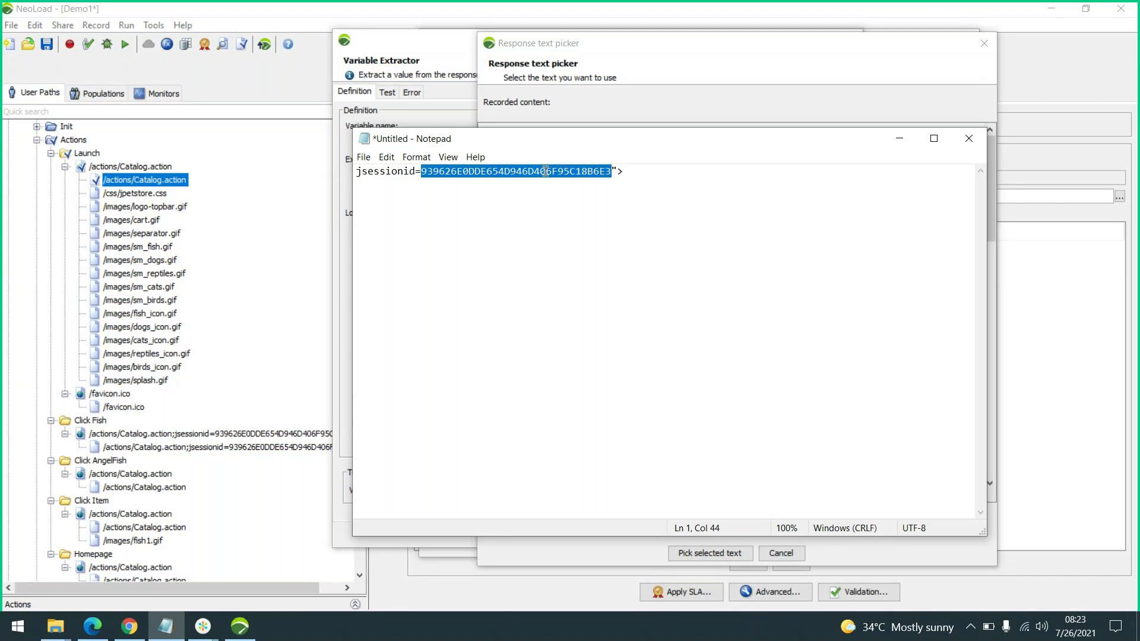
click(899, 146)
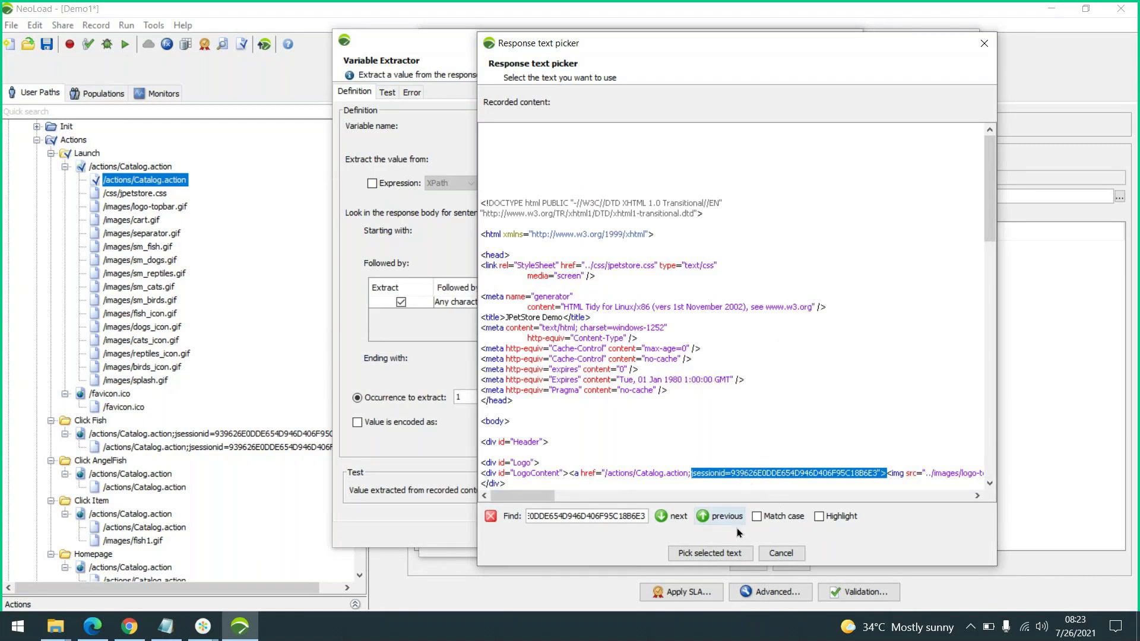
Pick "> as the extractor's Ending with text and check the extracted test value
click(886, 473)
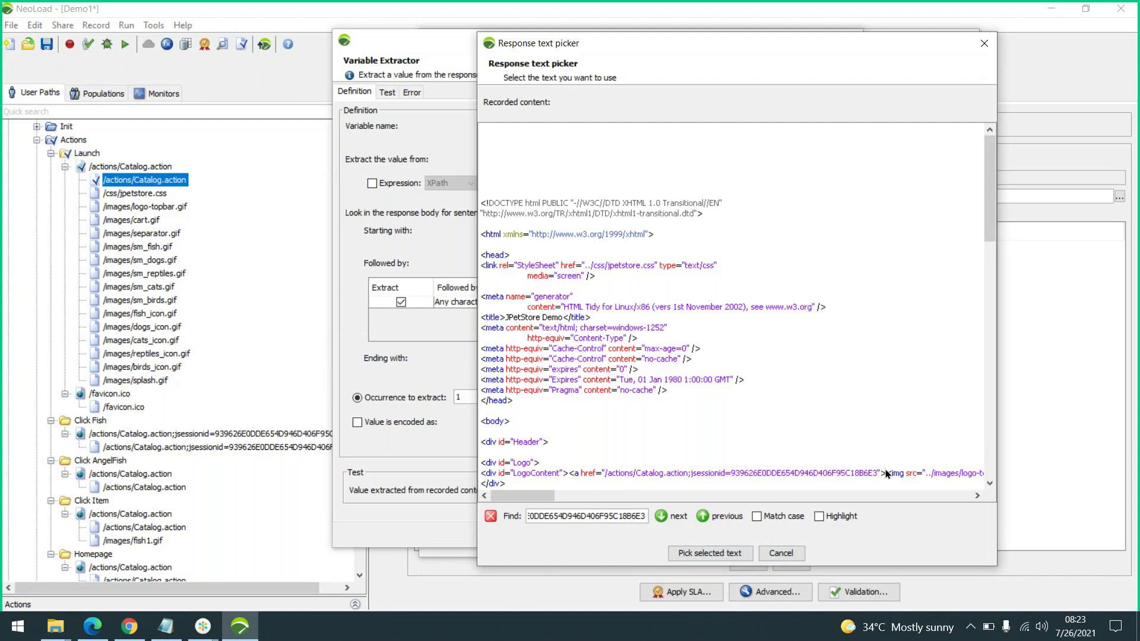
drag(879, 472, 887, 472)
click(708, 553)
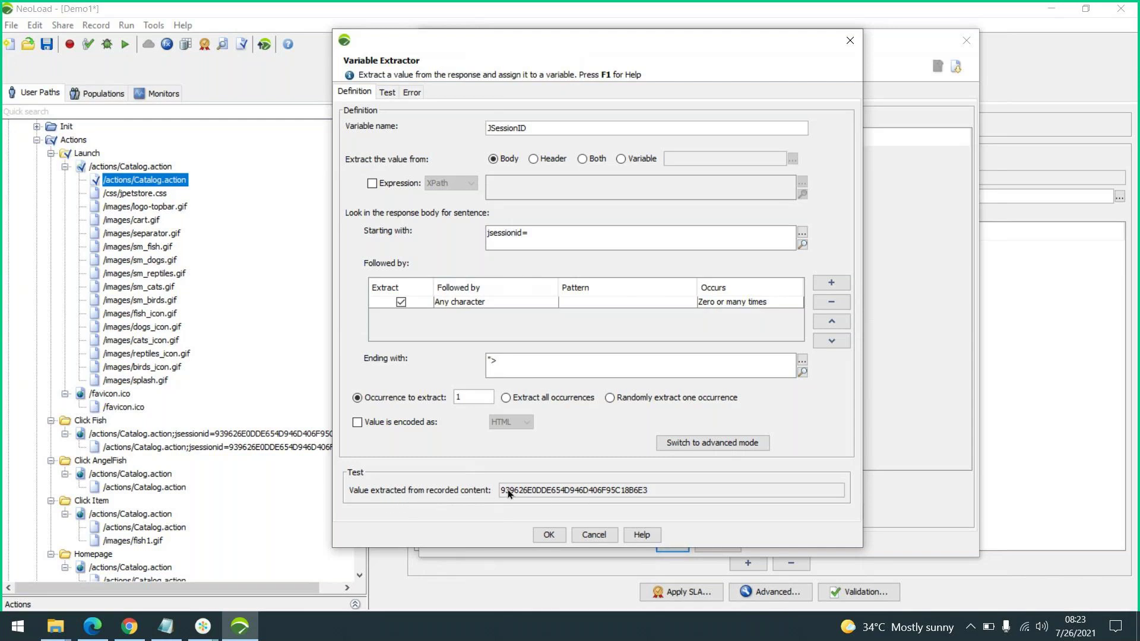
click(492, 360)
key(BackSpace)
drag(647, 487, 655, 487)
click(658, 493)
Restore jsessionid= as Starting with and "> as Ending with, leaving the bare session id
click(545, 236)
key(BackSpace)
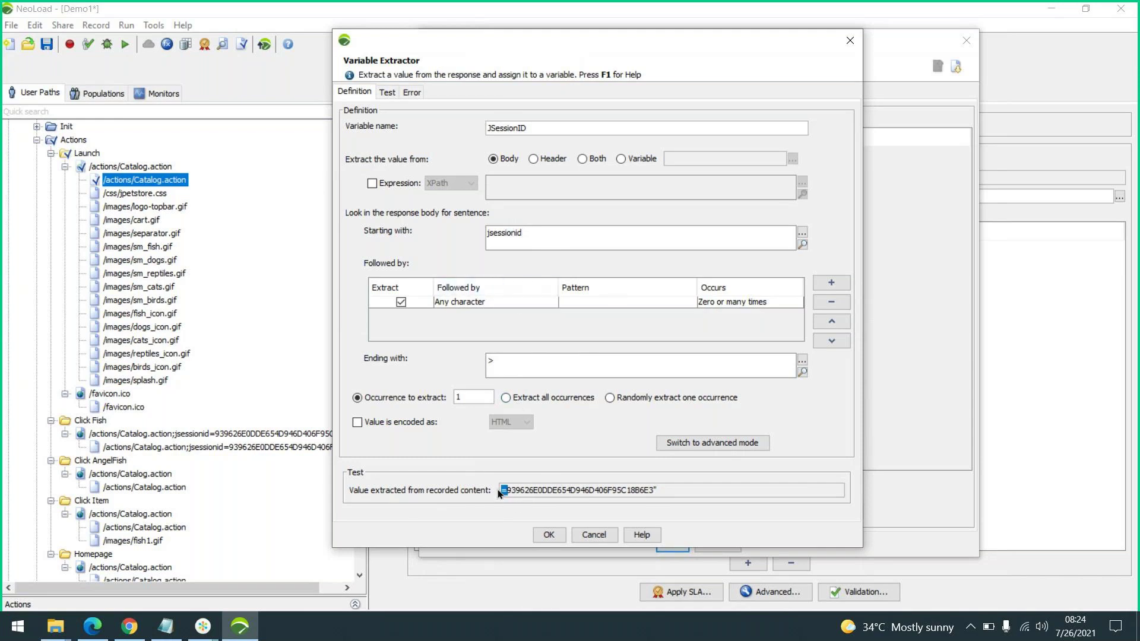
click(549, 233)
text(=)
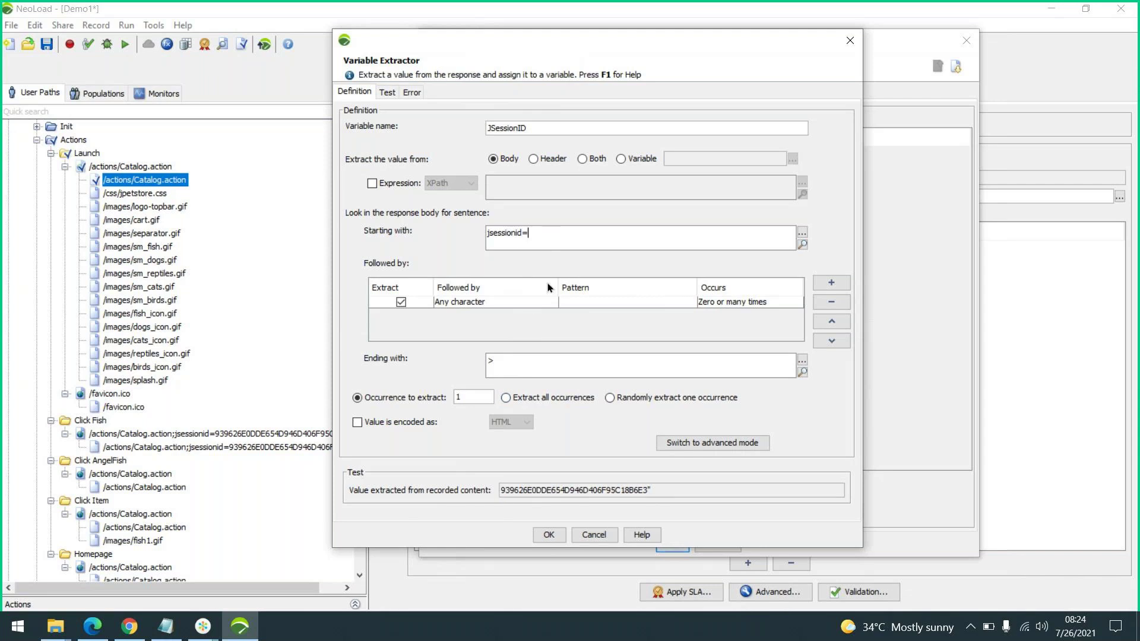
double_click(649, 490)
click(489, 361)
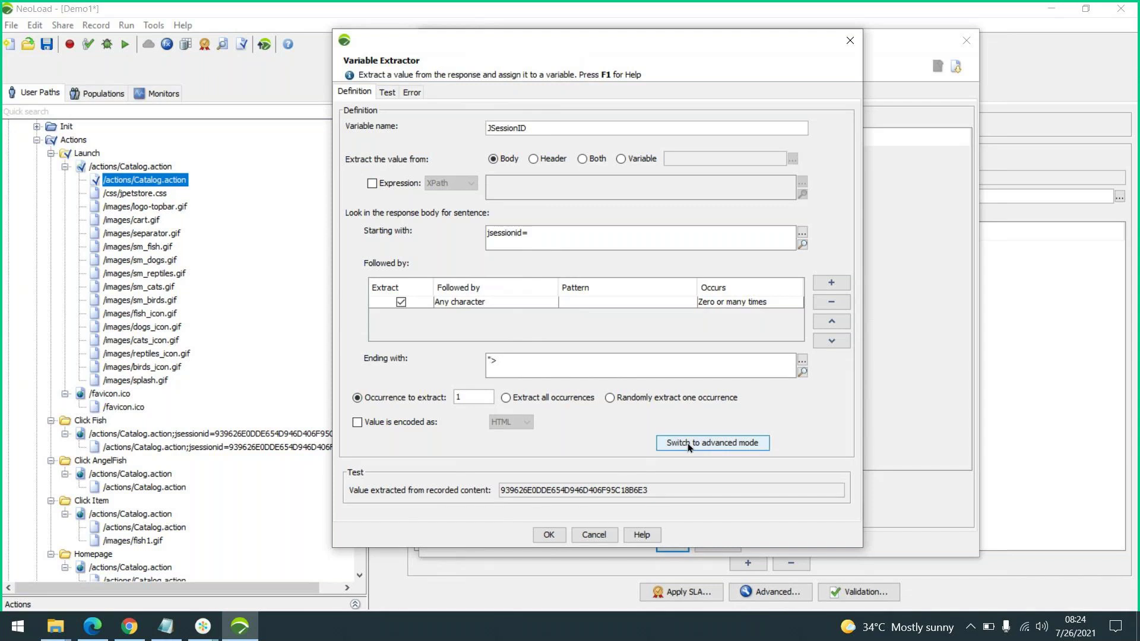
Save the JSessionID extractor and search for its 23 recorded instances to replace
click(548, 536)
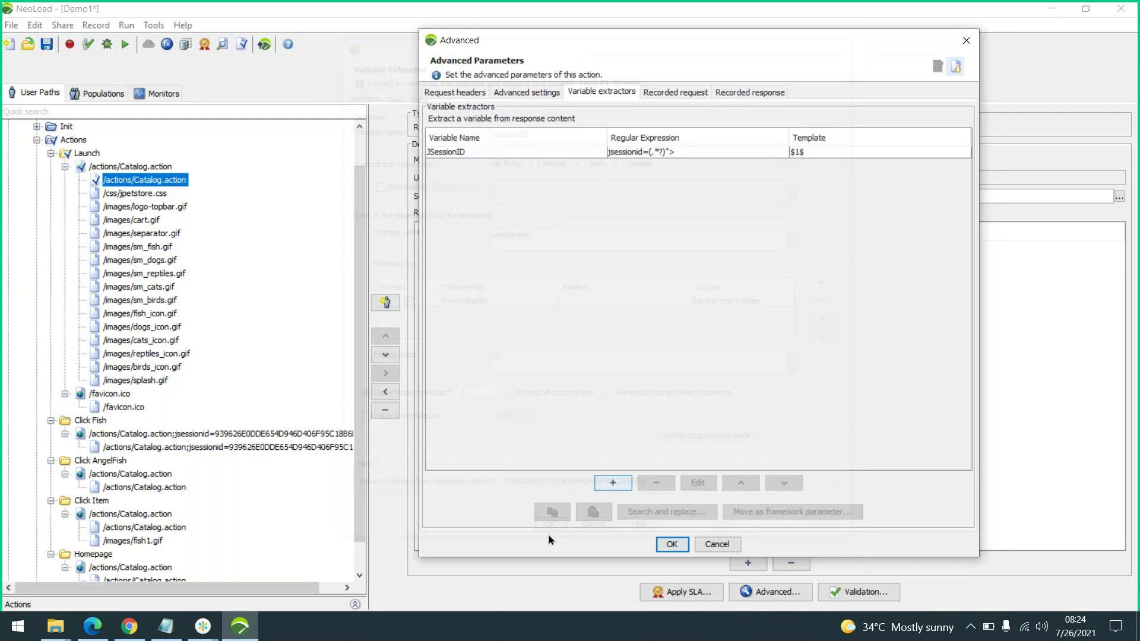
click(569, 152)
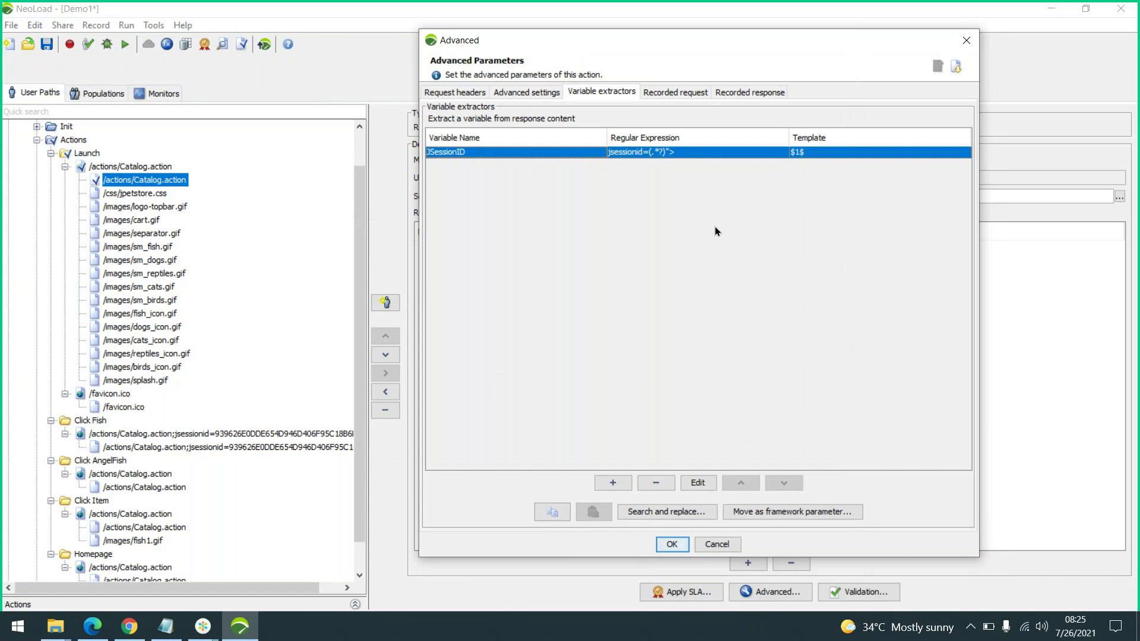
click(664, 513)
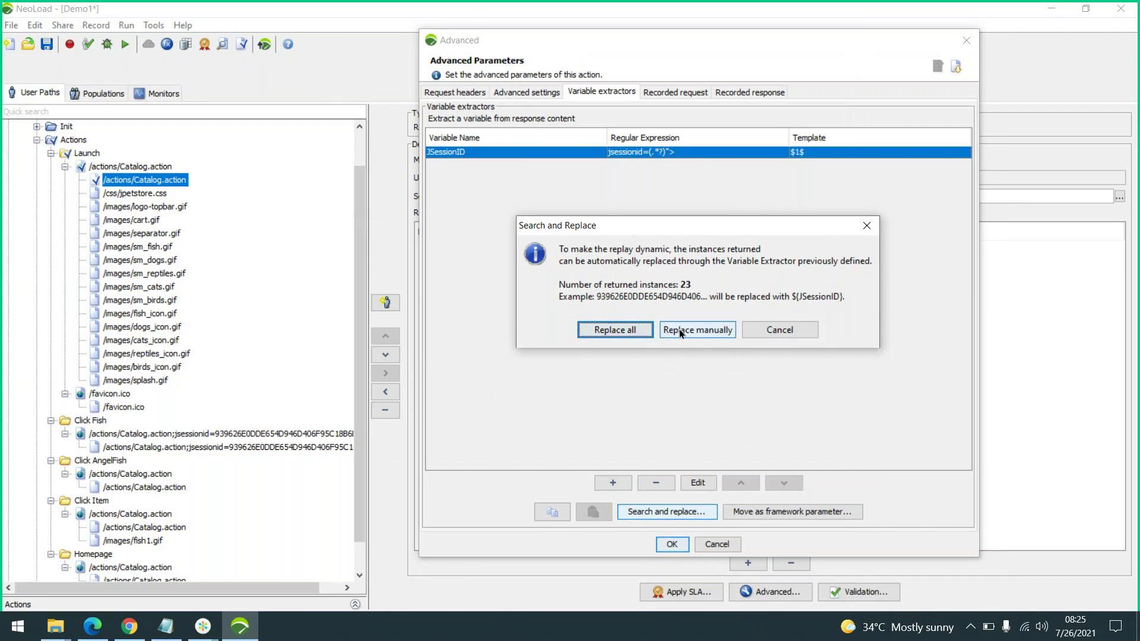
click(679, 329)
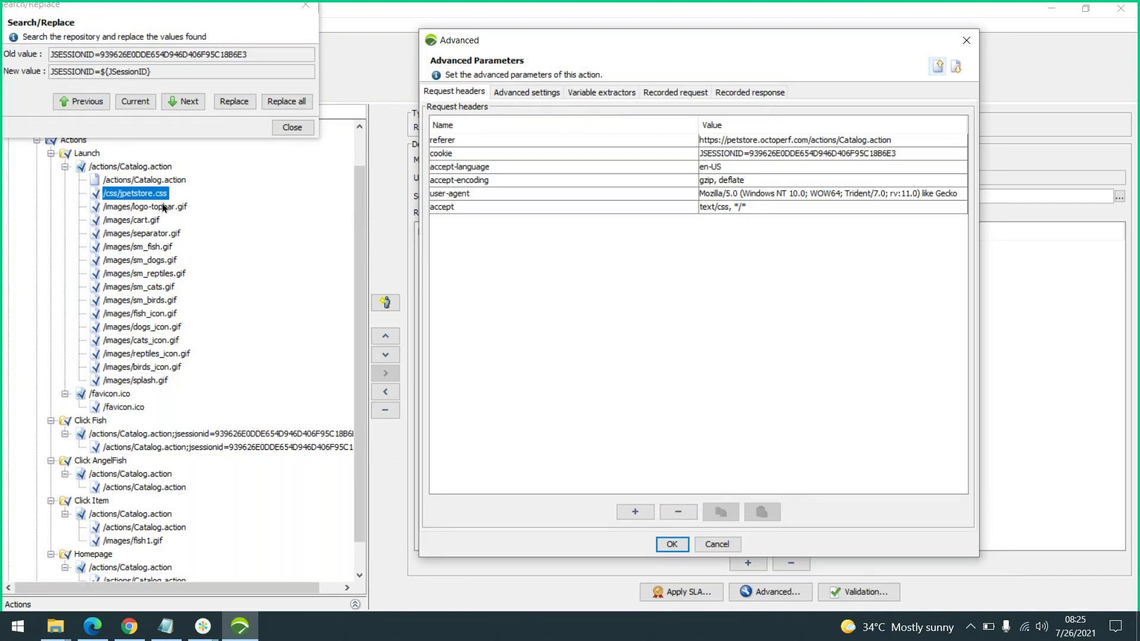
Replace the session id with ${JSessionID} in the stylesheet and logo-topbar.gif requests
scroll(144, 204, down, 1)
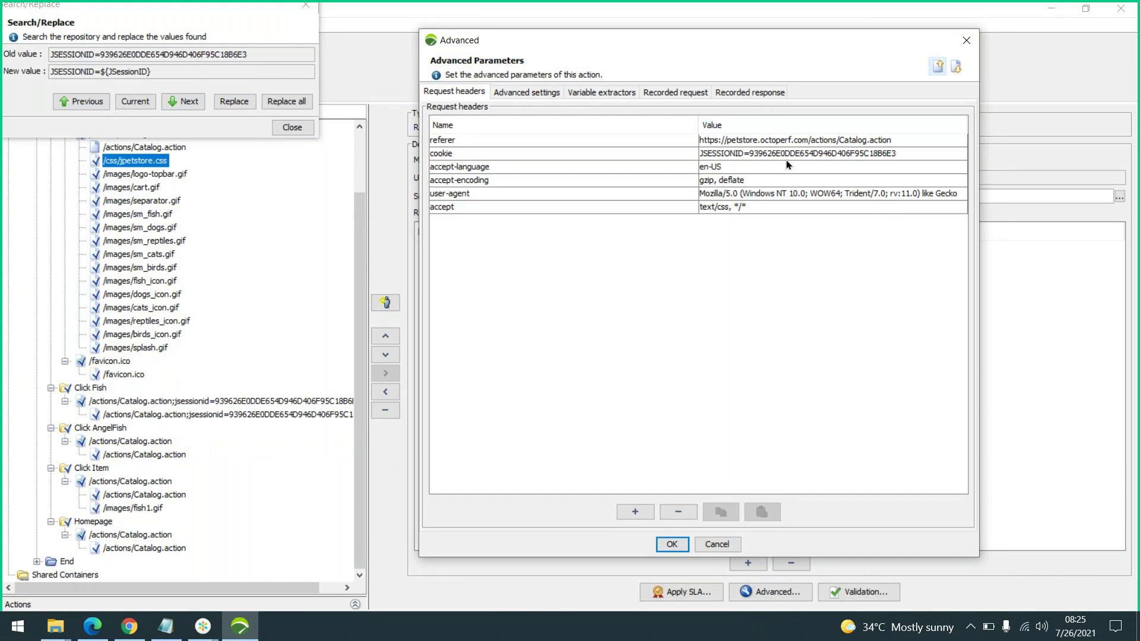
scroll(252, 403, up, 2)
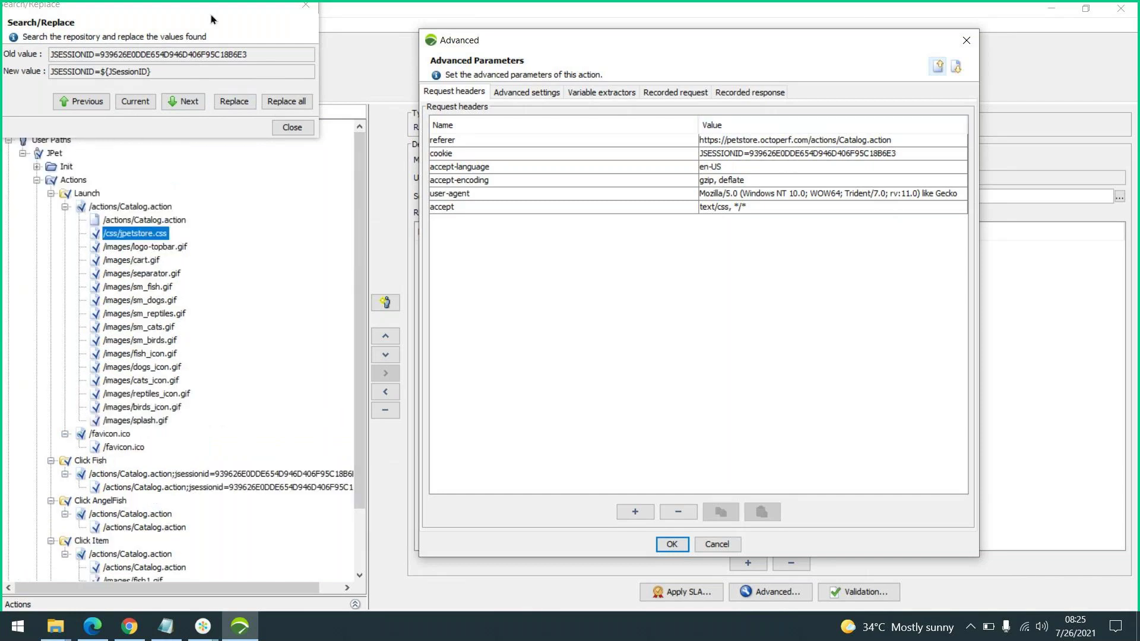
drag(212, 9, 256, 81)
click(282, 171)
click(282, 172)
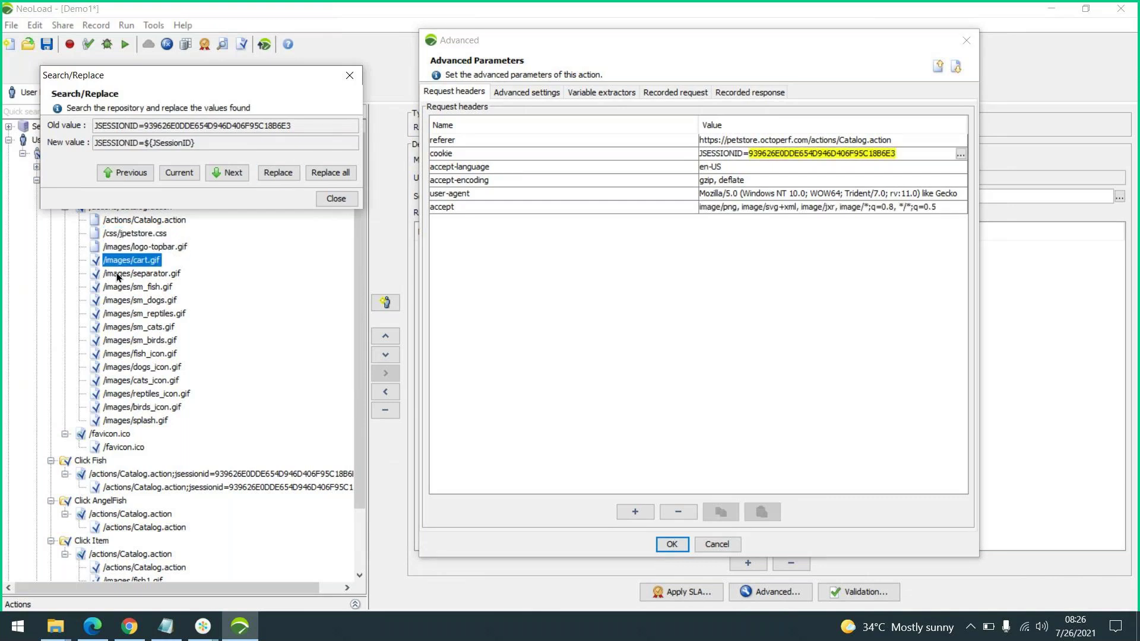
scroll(130, 288, down, 1)
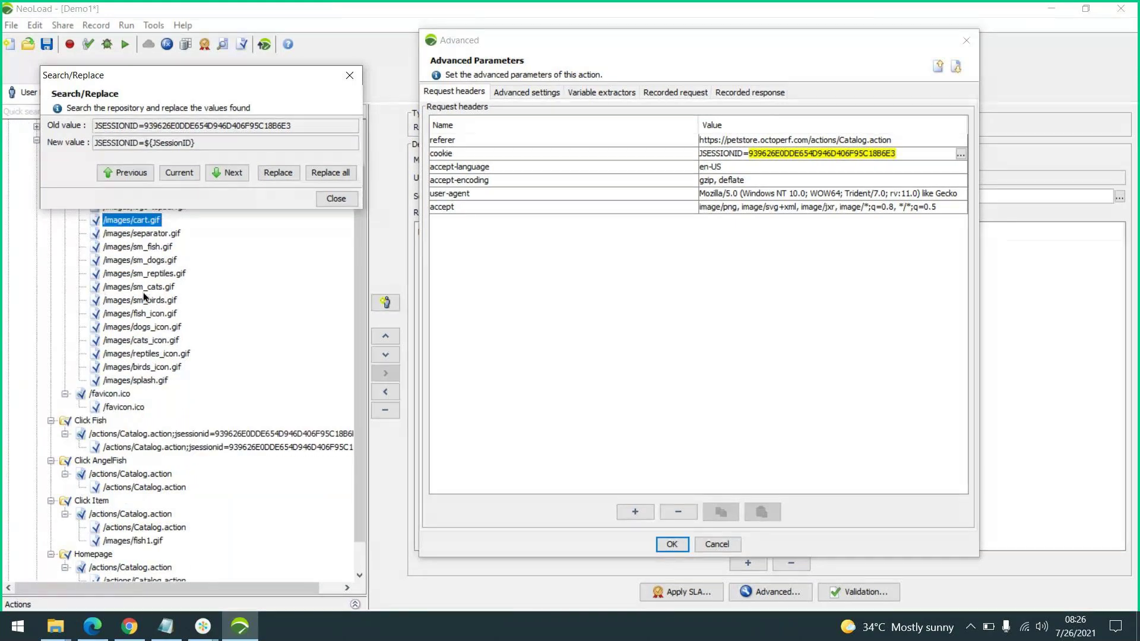
scroll(144, 300, down, 1)
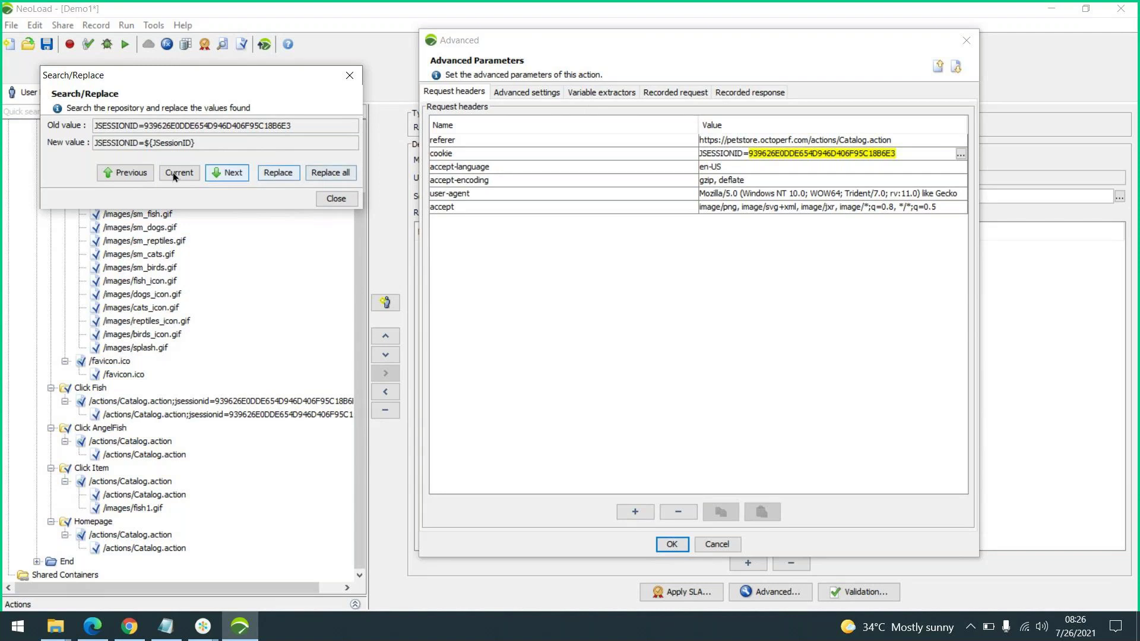
Replace all 21 remaining session id occurrences with ${JSessionID}
click(348, 174)
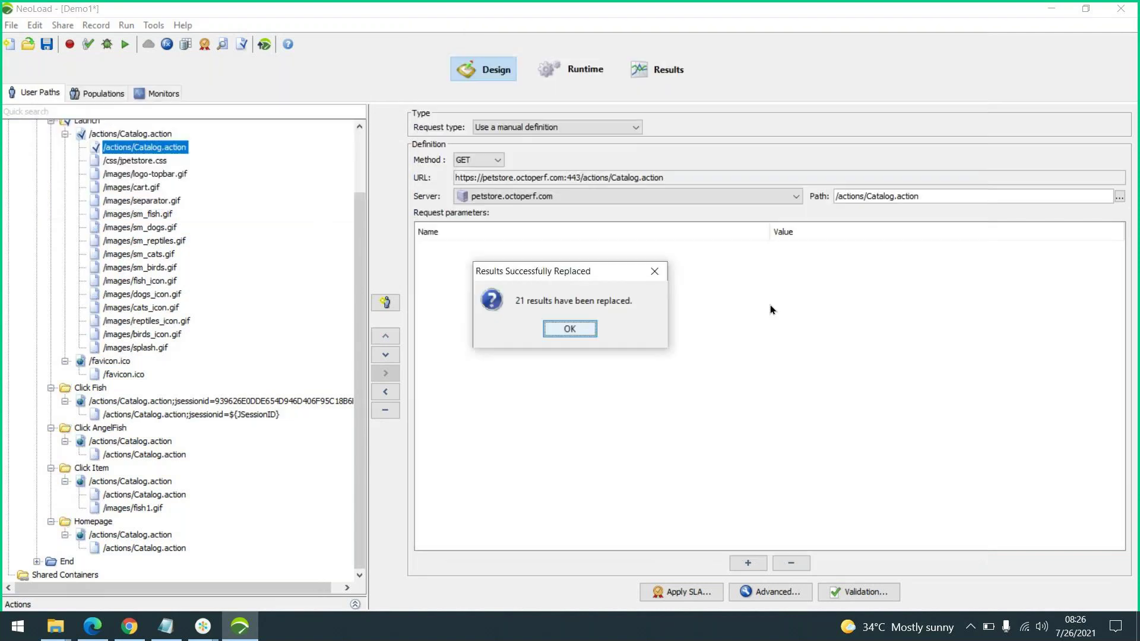
click(562, 326)
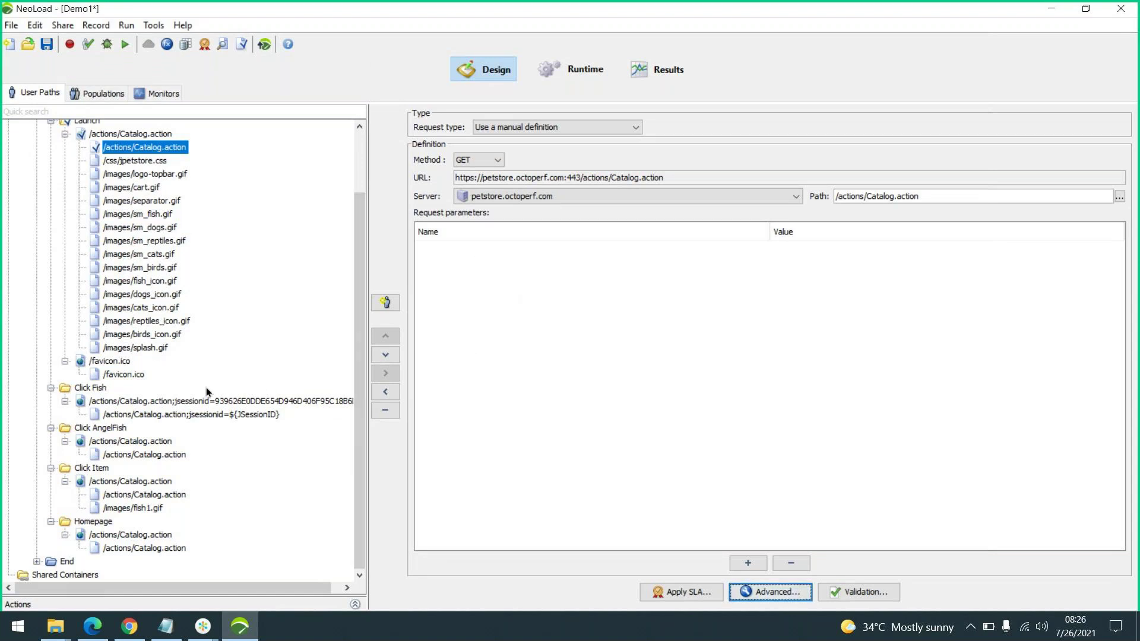
scroll(206, 387, up, 1)
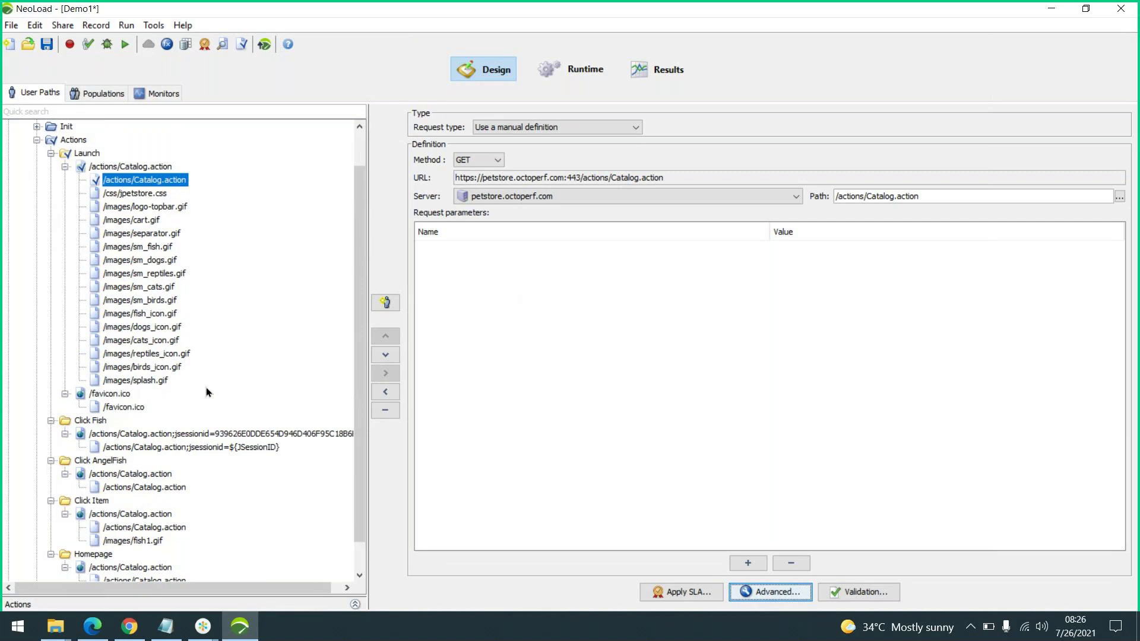
scroll(205, 387, down, 1)
Collapse the Launch, Click Fish, Click AngelFish, Click Item and Homepage nodes and save Demo1
click(65, 136)
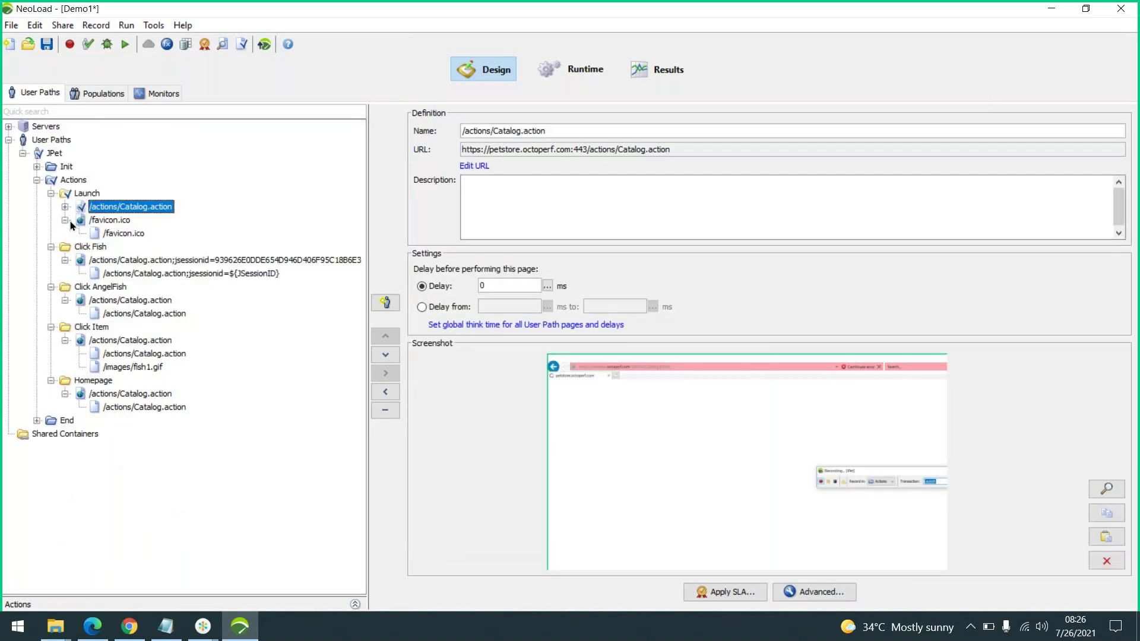
click(66, 220)
click(65, 247)
click(66, 273)
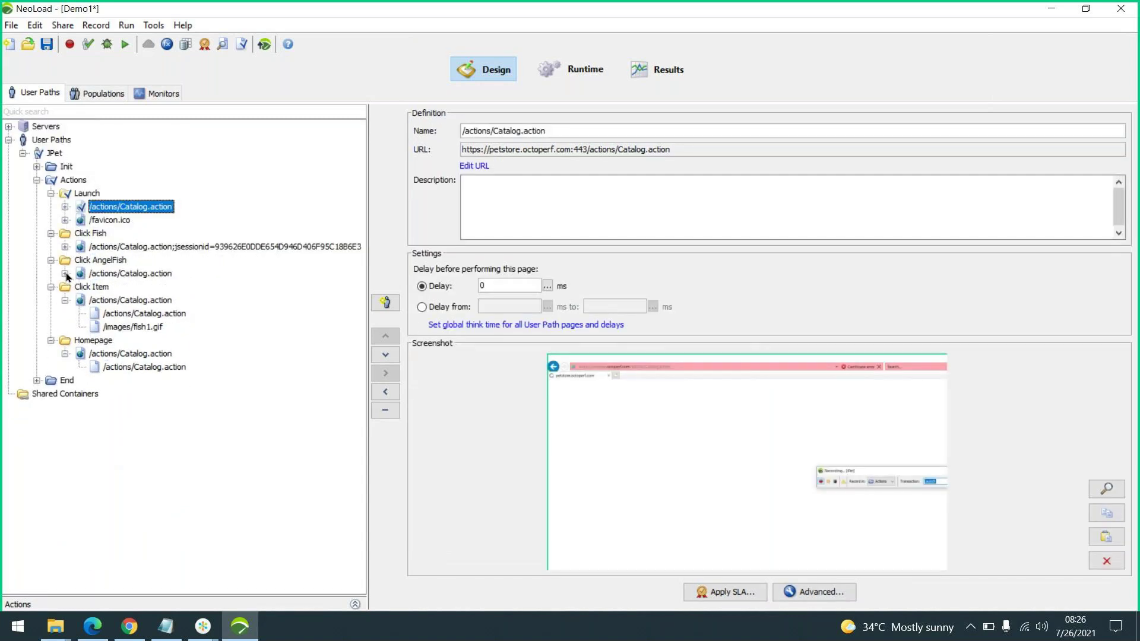
click(65, 300)
click(65, 327)
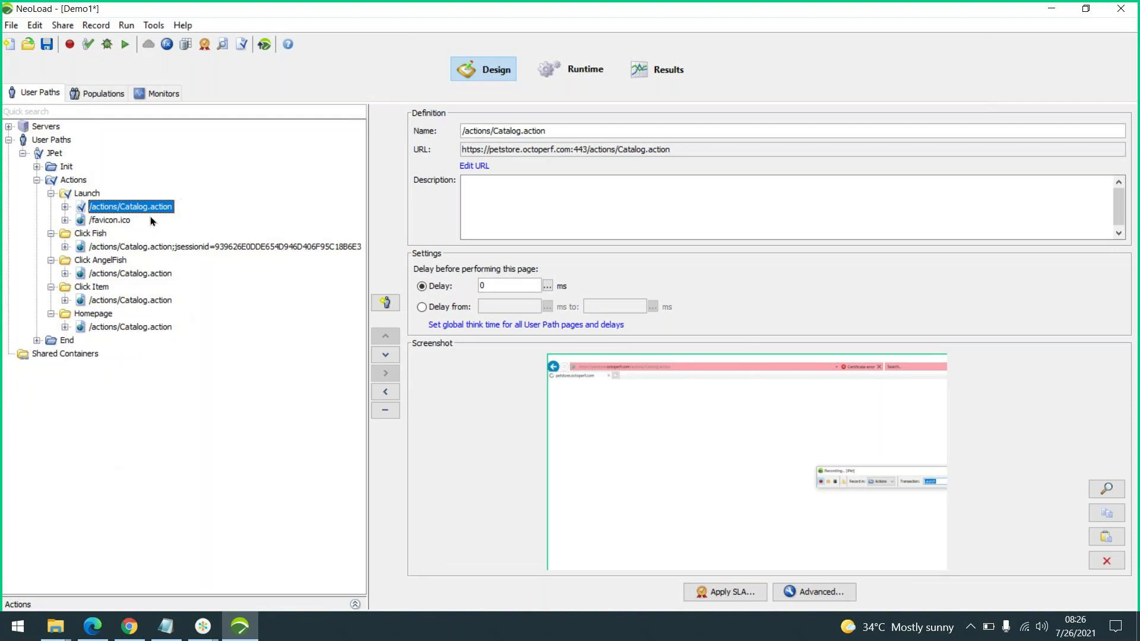
click(45, 48)
click(12, 26)
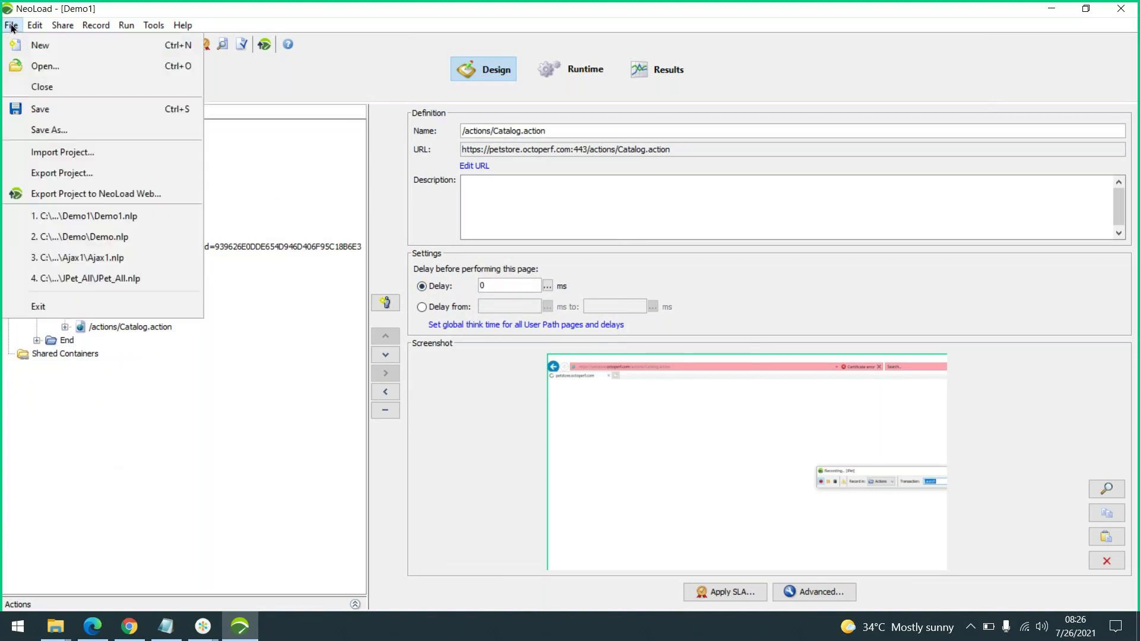
Open the recent JPet_All.nlp project and dismiss the Project Sanity Check
click(145, 280)
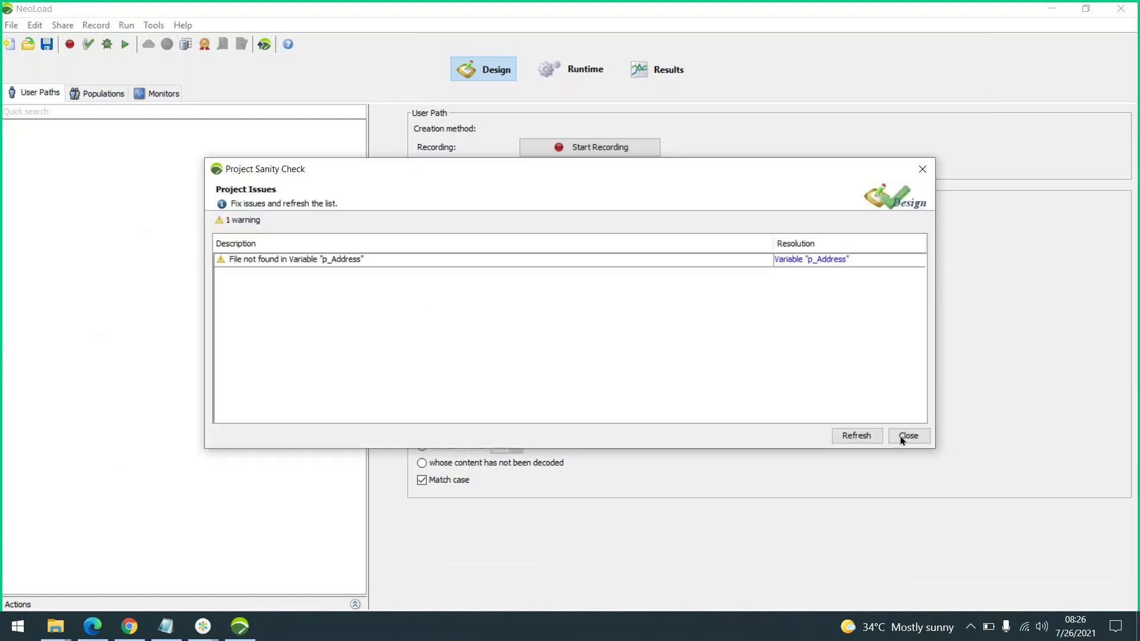
click(900, 438)
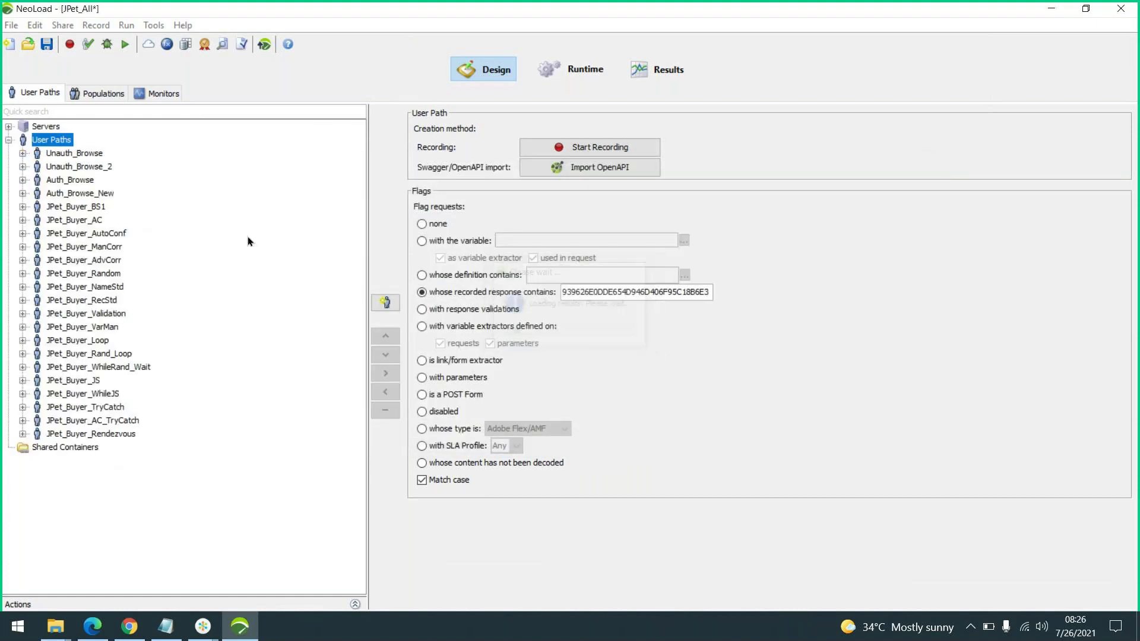
Browse the JPet_Buyer_AC, AdvCorr, Random, NameStd and VarMan user path settings
click(437, 225)
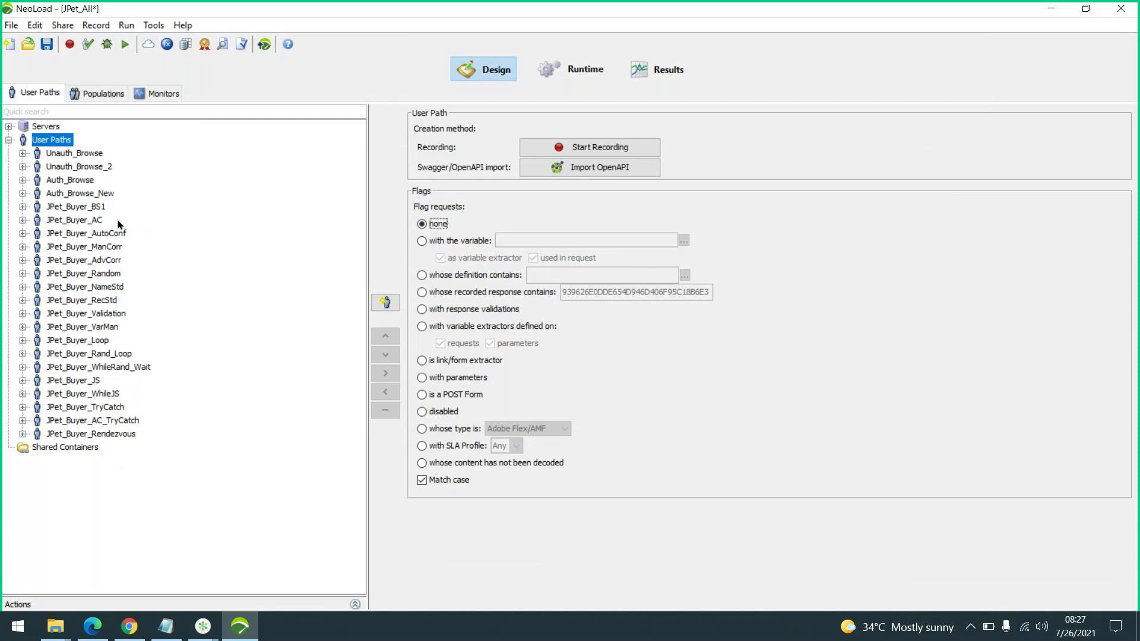
click(94, 220)
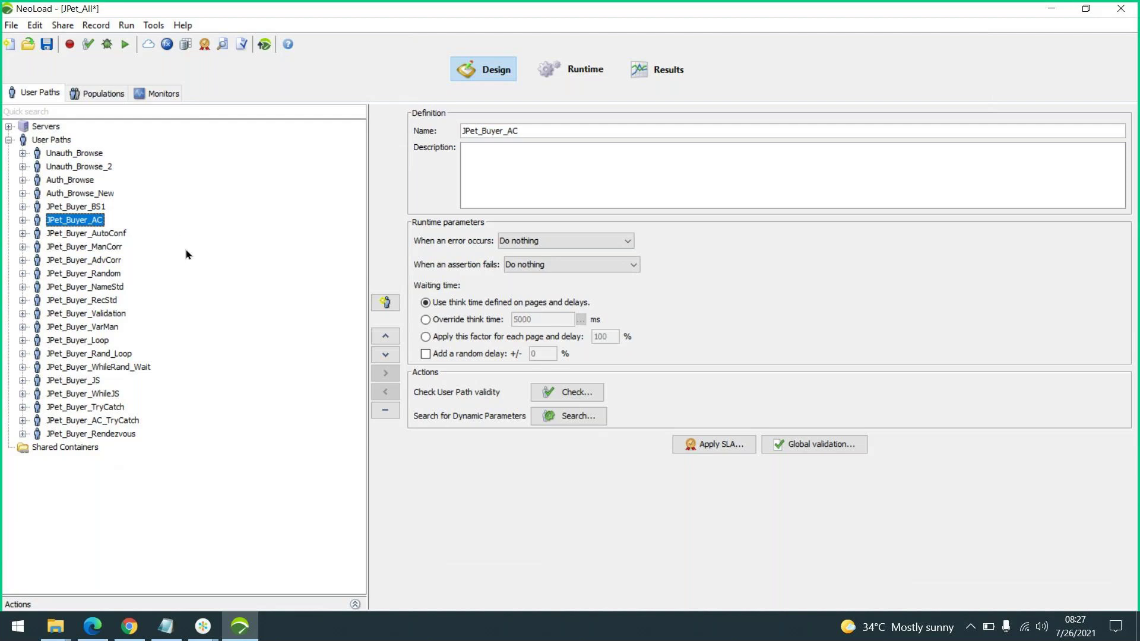
click(95, 261)
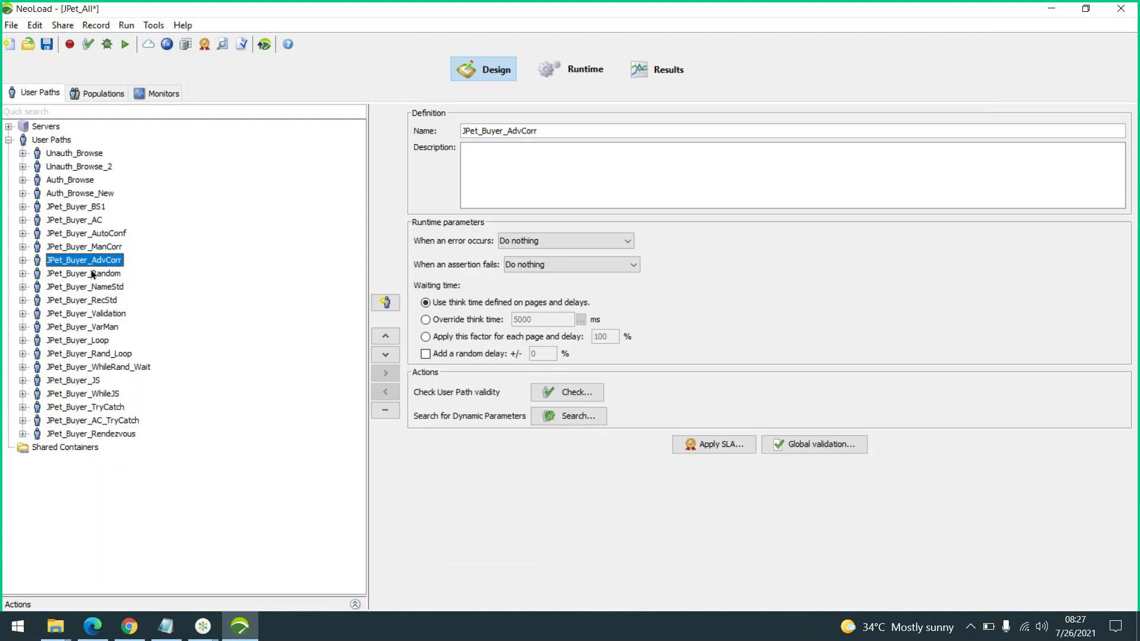
click(92, 274)
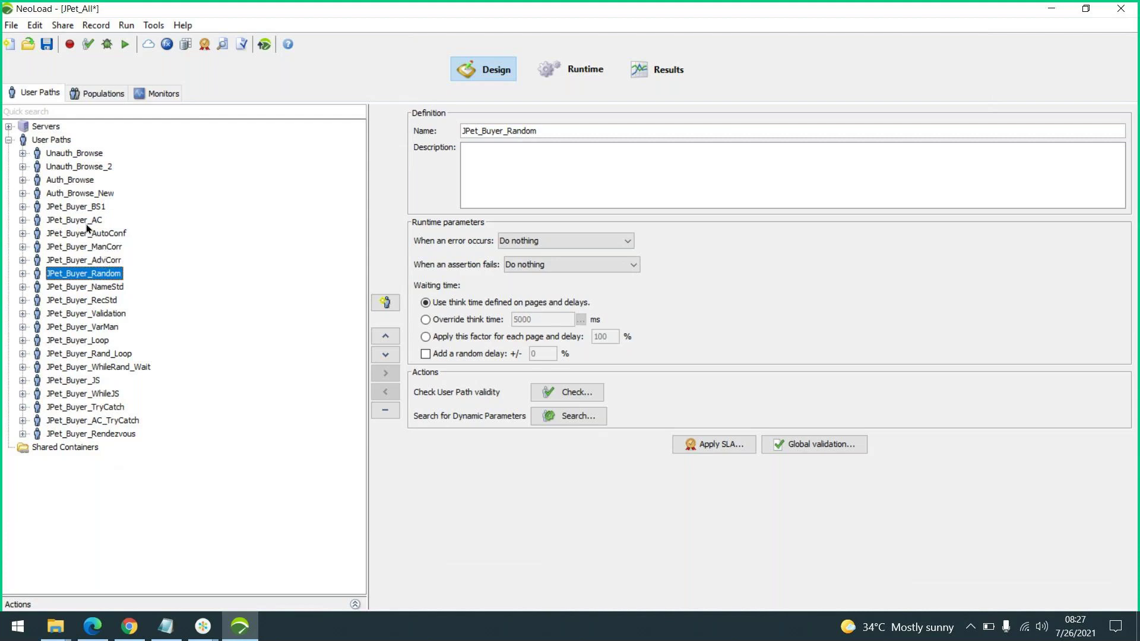
click(117, 287)
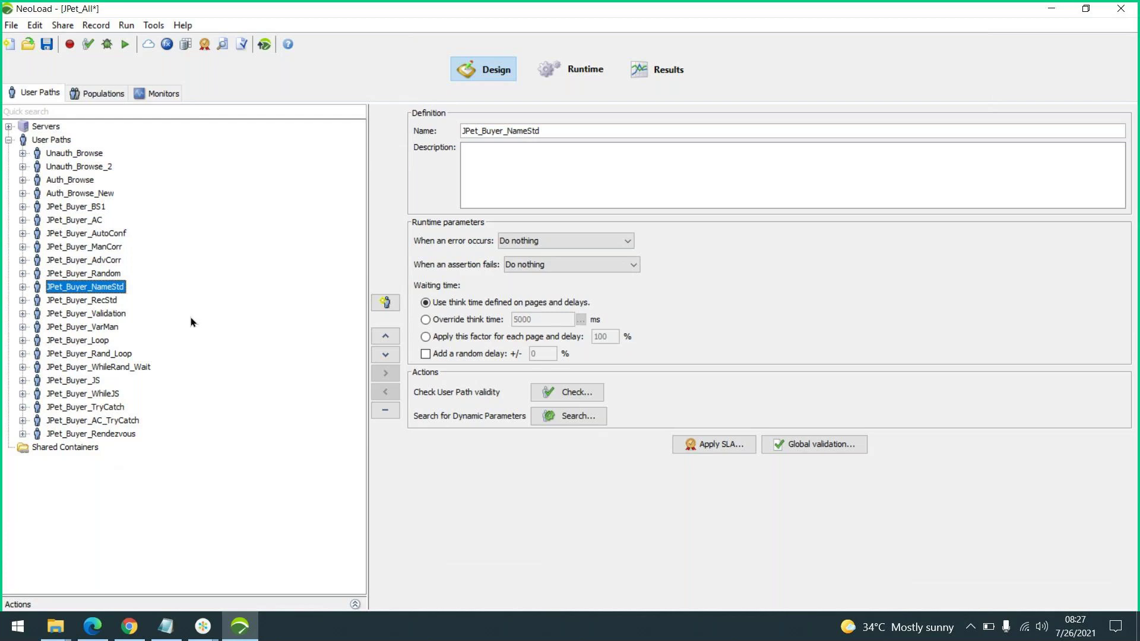
click(114, 328)
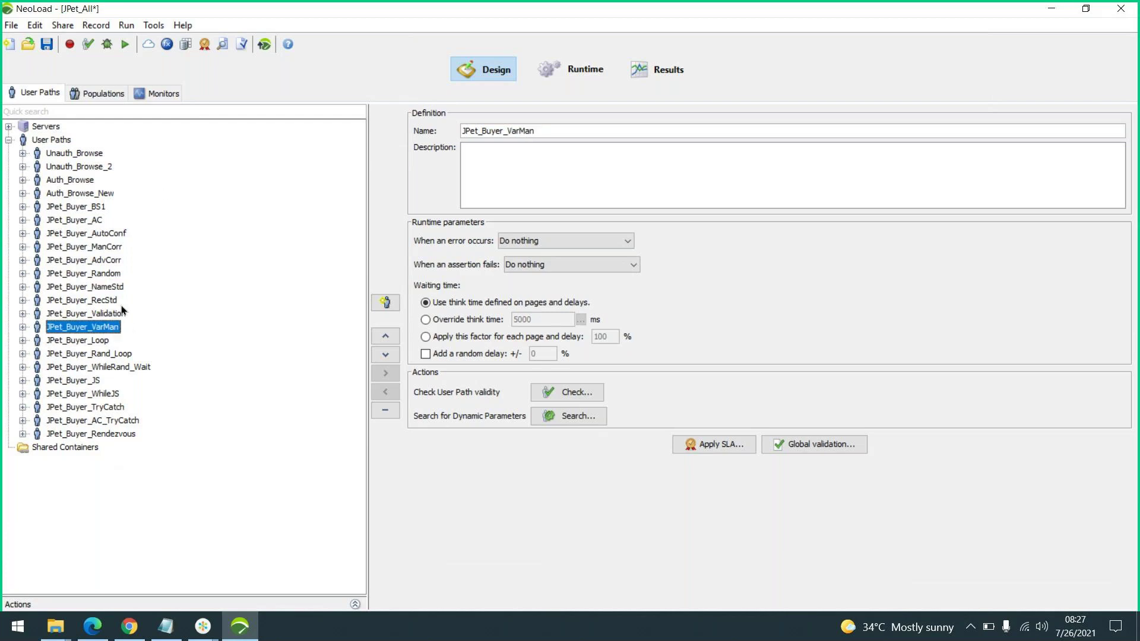
click(167, 45)
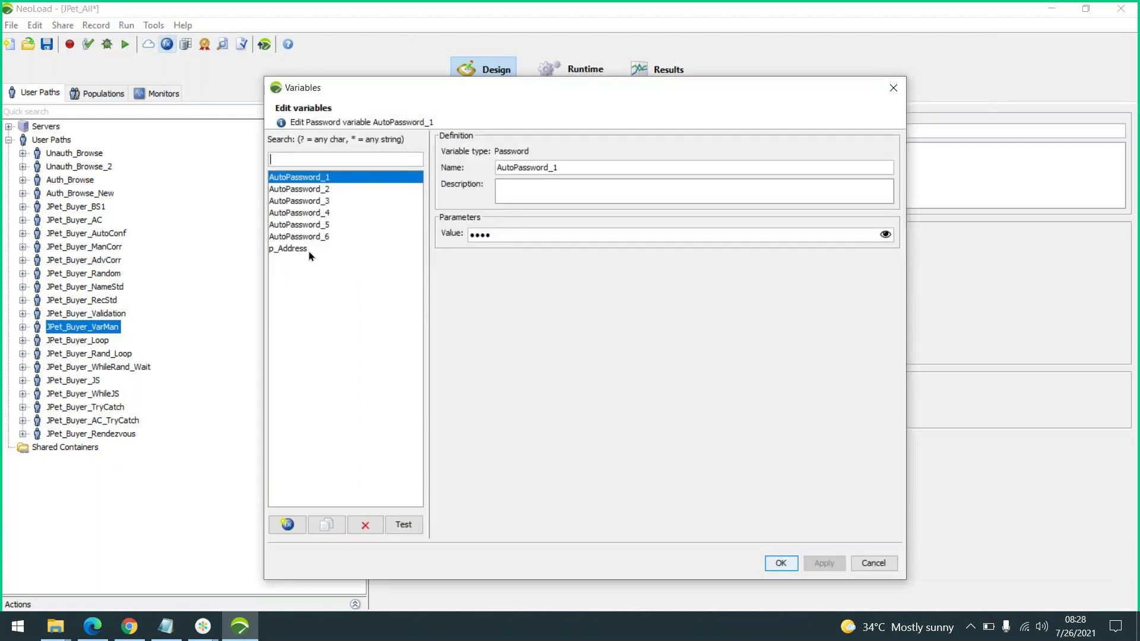
click(308, 249)
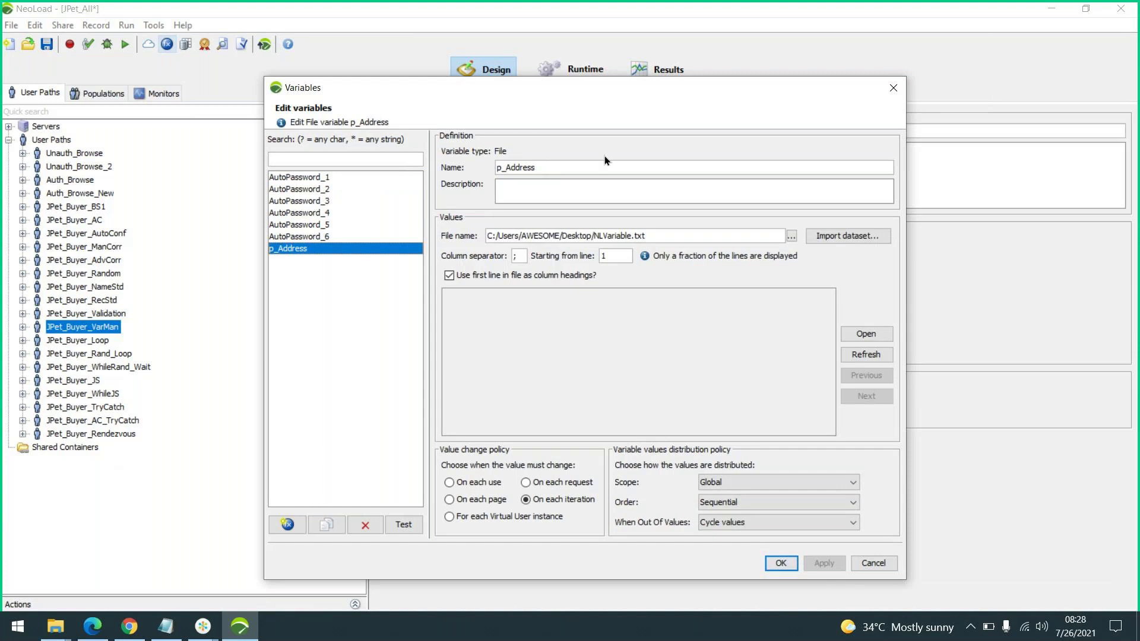
click(870, 563)
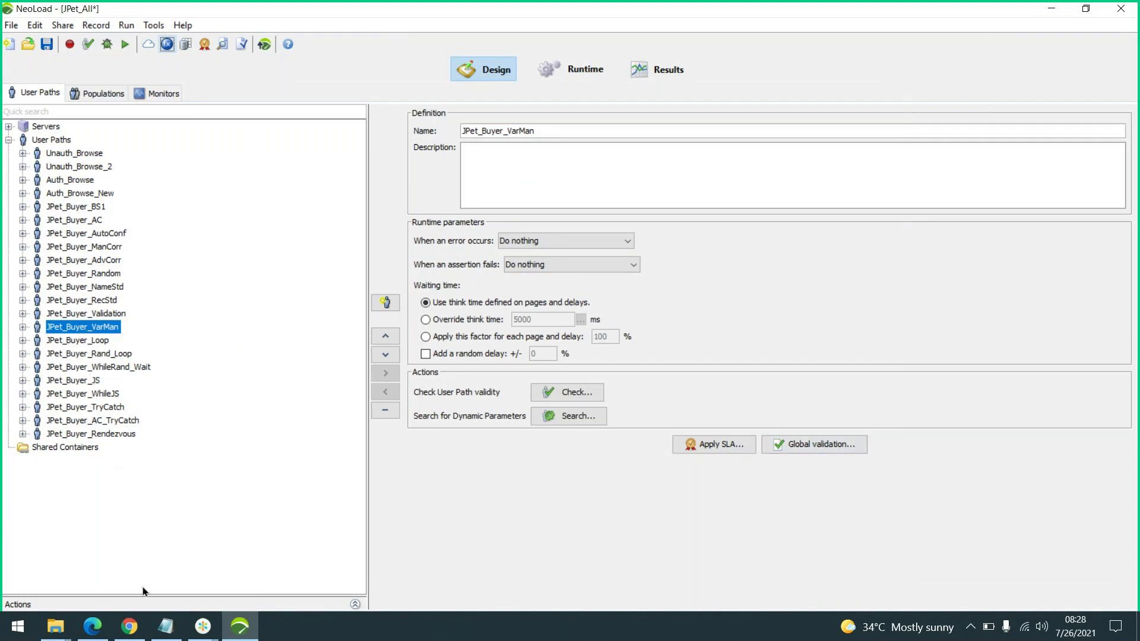
Check the JPet_Buyer_Rendezvous path, then view the Rend population running it at 100%
click(141, 605)
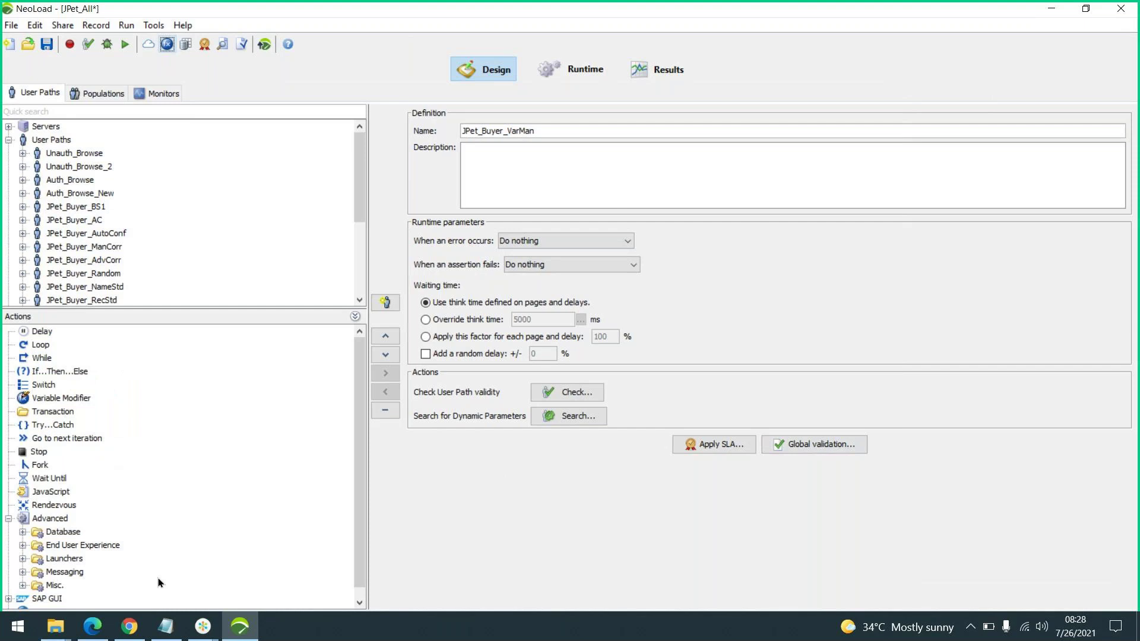
click(243, 322)
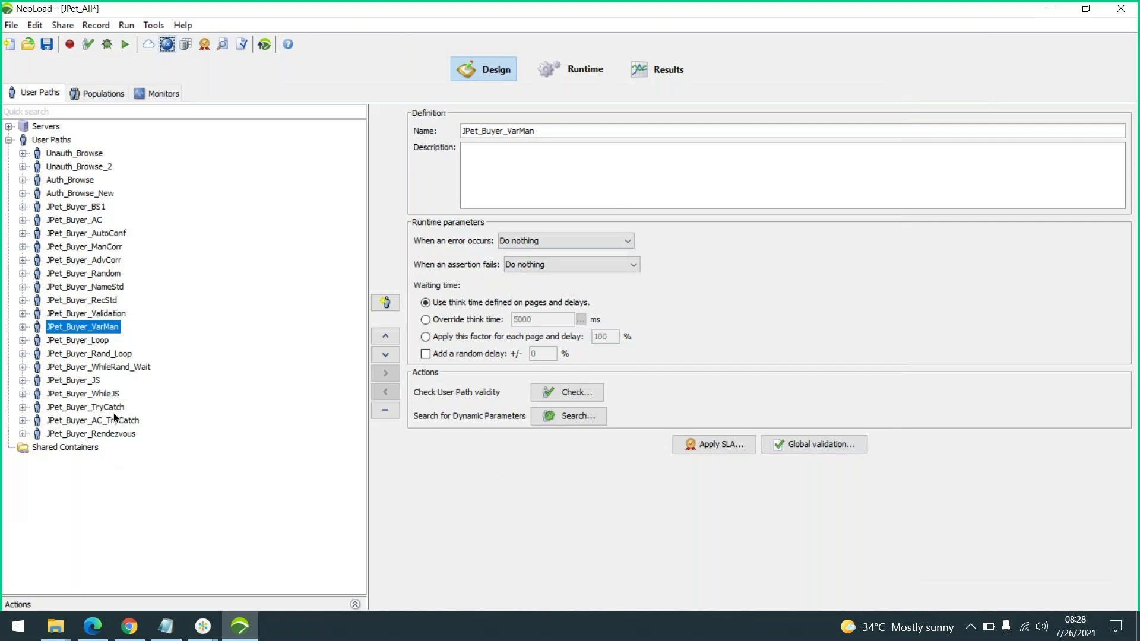
click(108, 437)
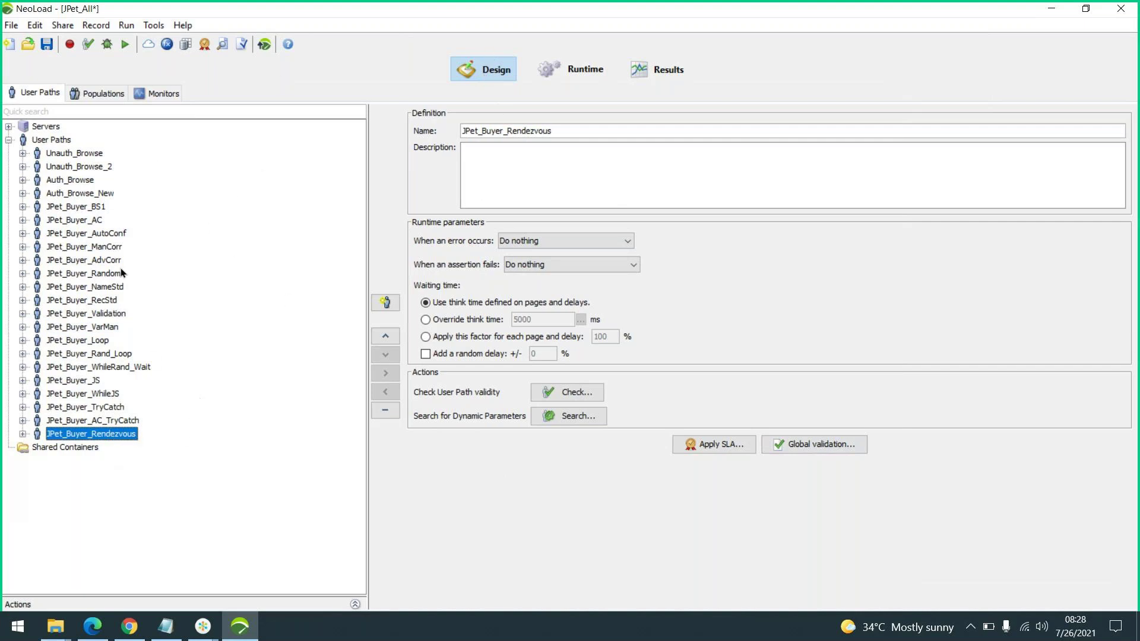
click(104, 100)
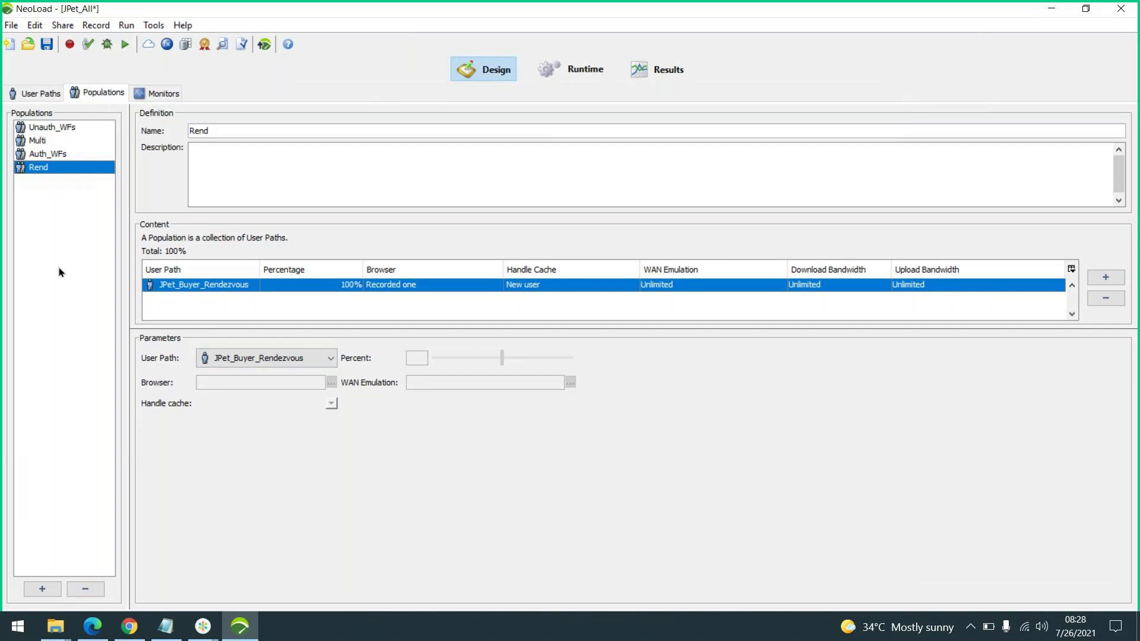
Review the Auth_WFs and Multi populations, then list the localhost, SampleLinuxMonitor and SampleDB monitors
click(48, 155)
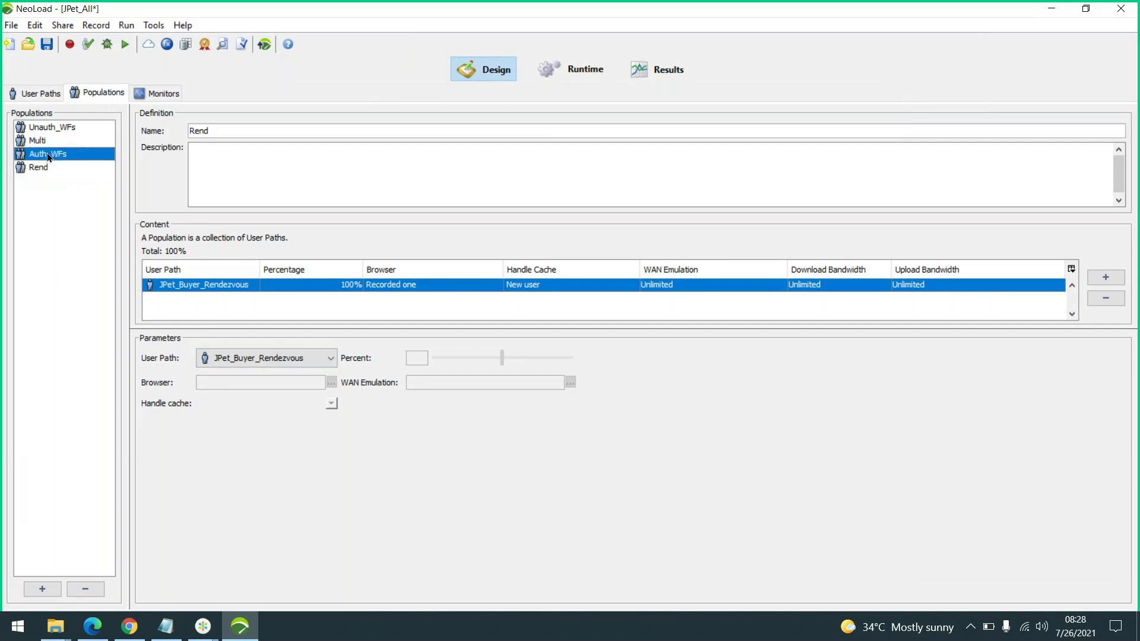
click(47, 127)
click(48, 143)
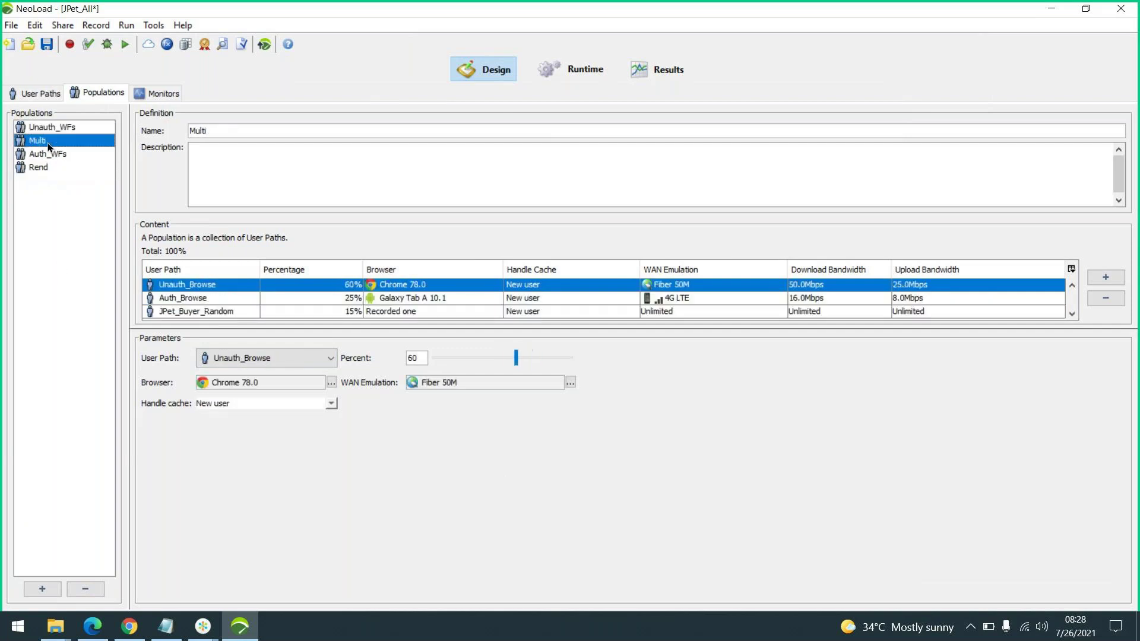
drag(567, 328, 567, 374)
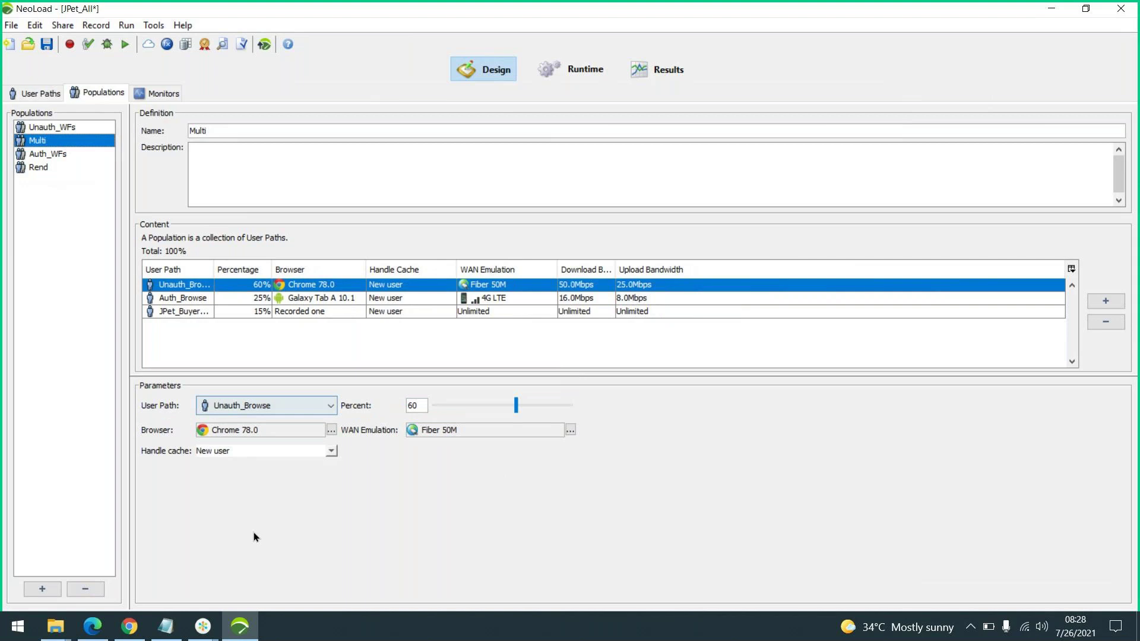
click(156, 93)
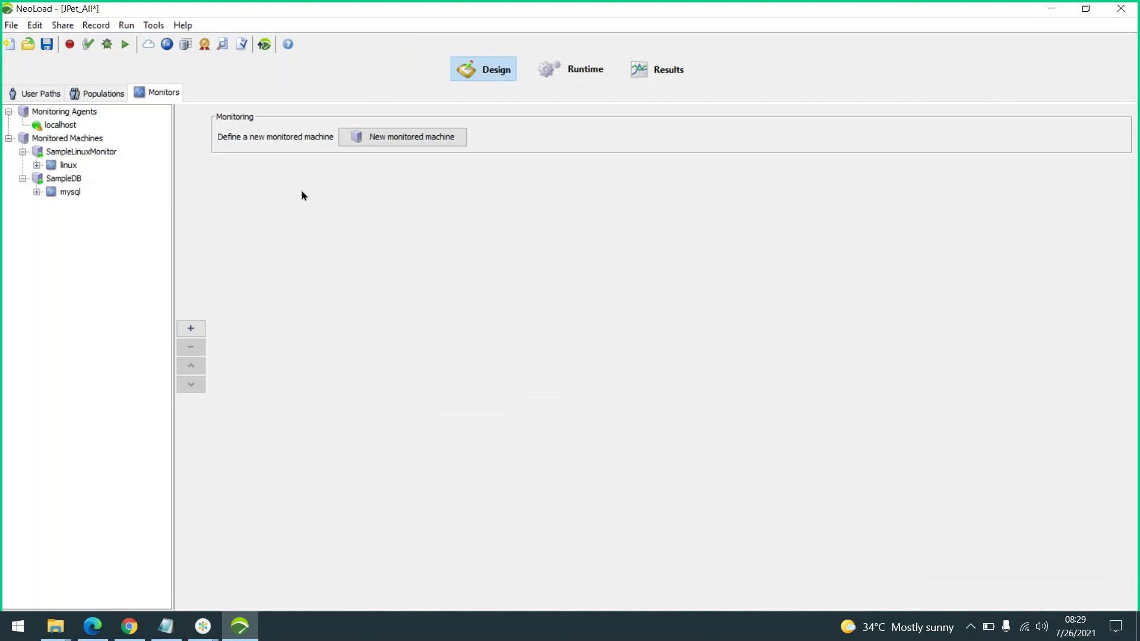
Show the SmokeTest runtime scenario: Auth_WFs for 5 minutes, ramping 1 to 12 users
click(583, 72)
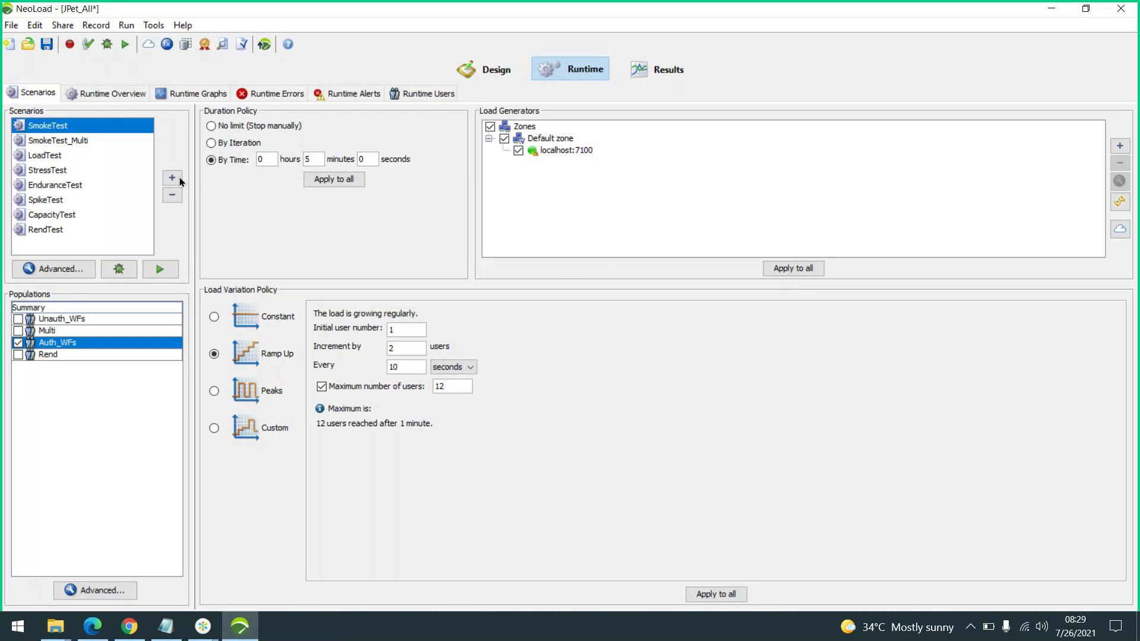
Load the SmokeTest - 07:56 - 1 Jul 2020 results summary, then return to Design
click(646, 75)
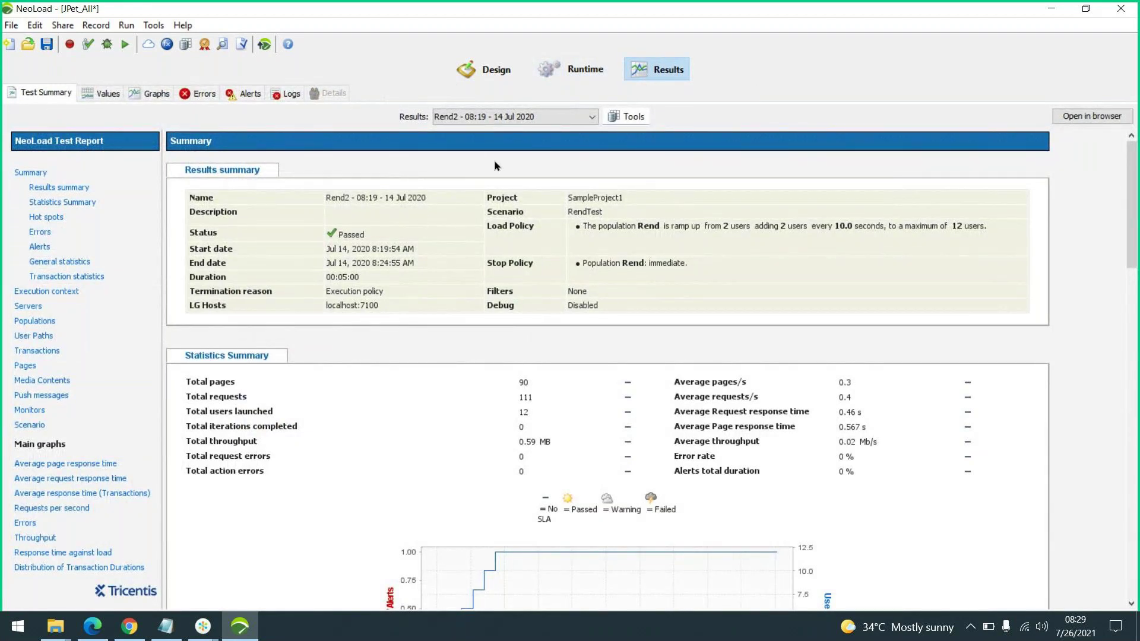
click(553, 116)
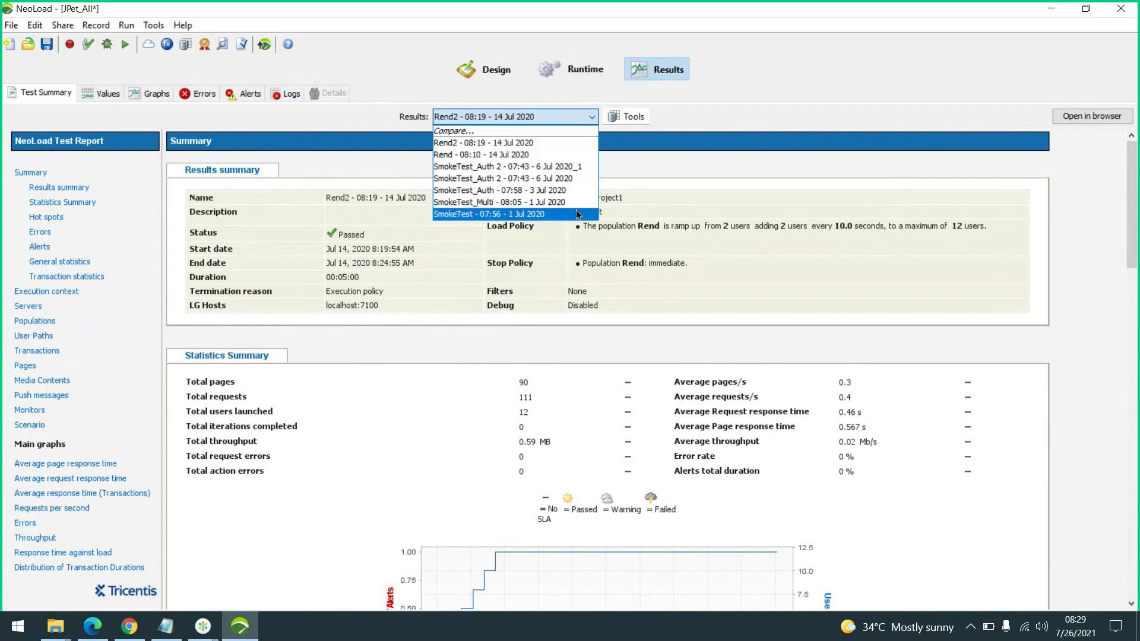
click(493, 314)
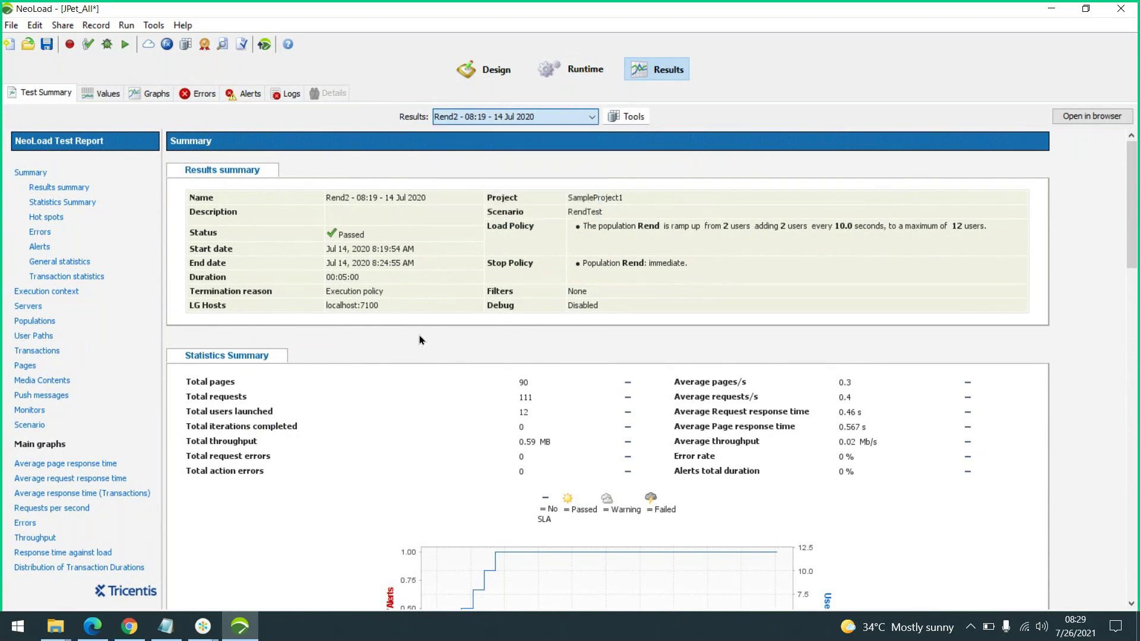
click(565, 116)
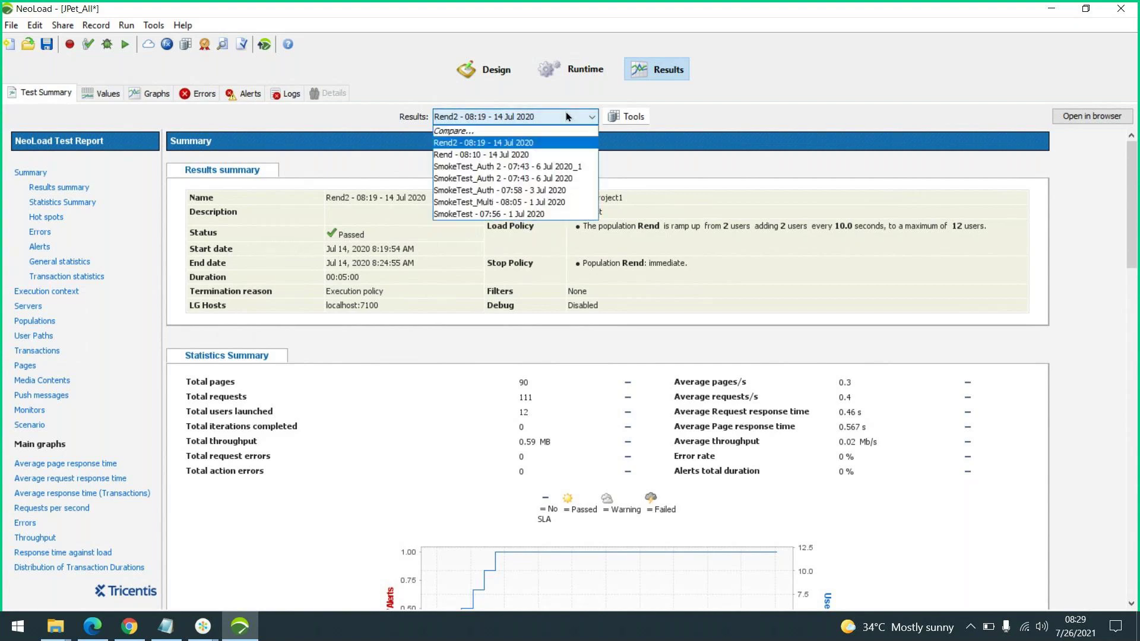
click(546, 152)
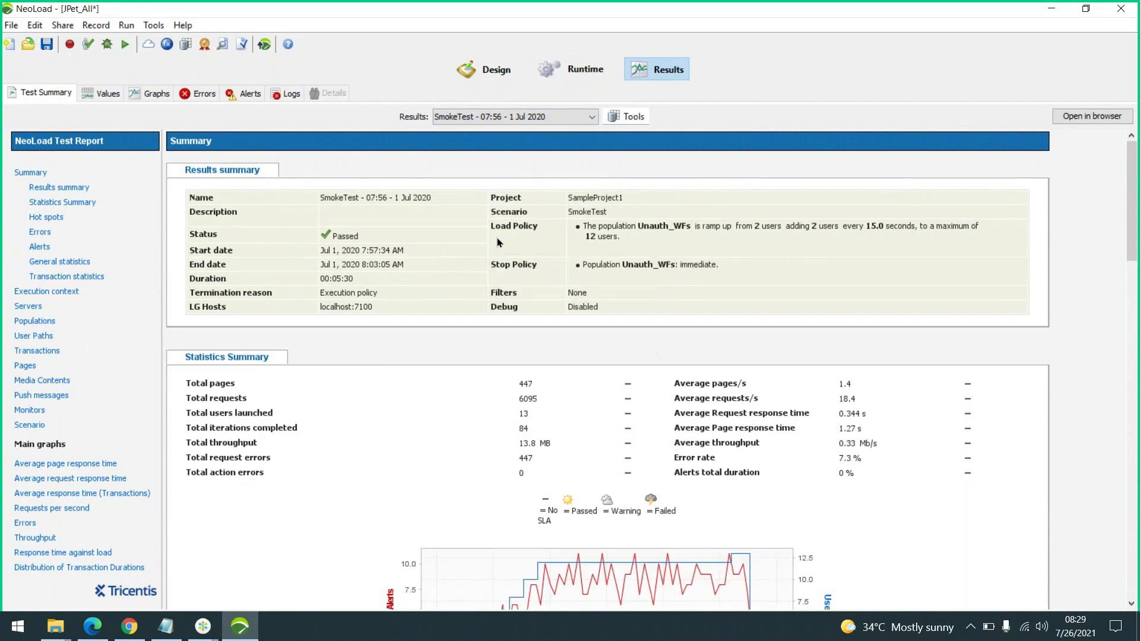
click(494, 70)
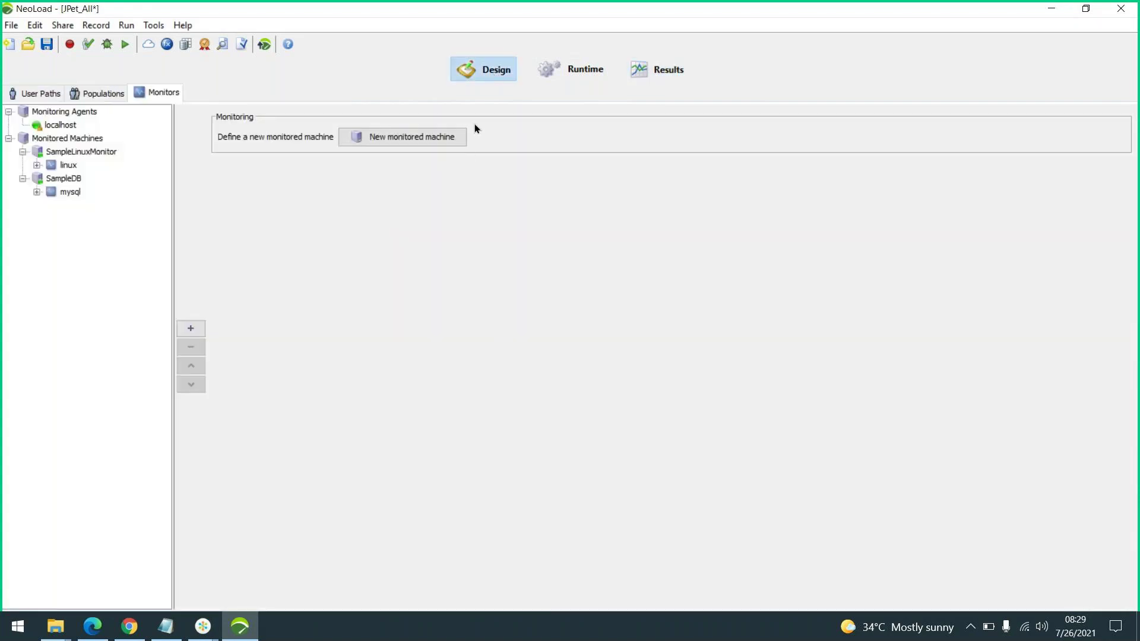
Bring back the JPet_Buyer_Rendezvous user path, then move to the GoTo meeting window
click(16, 98)
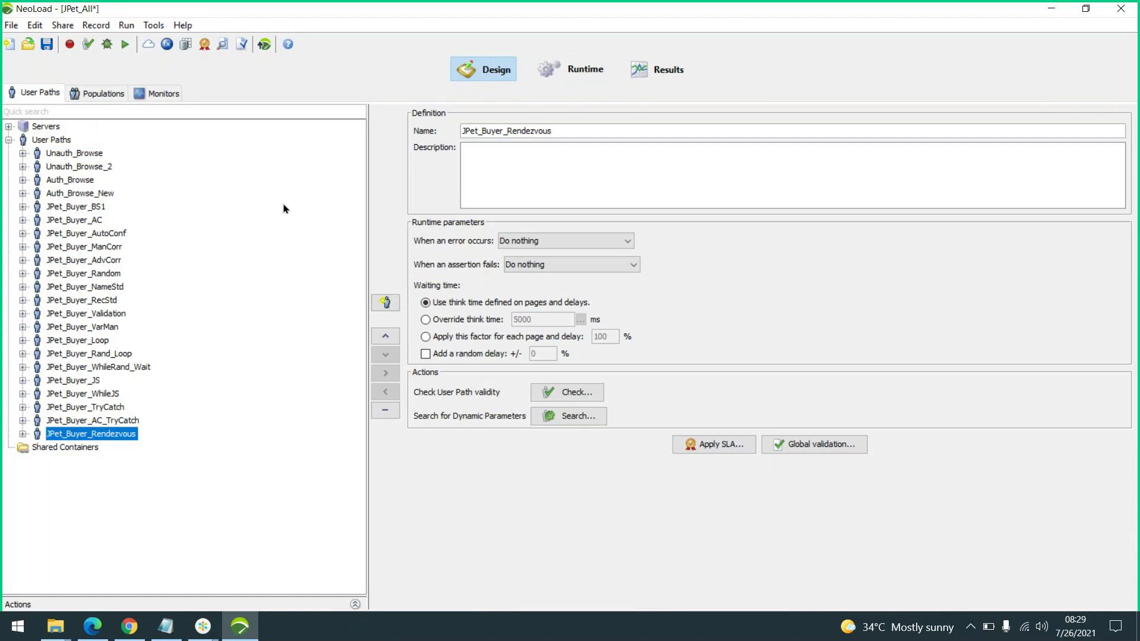
click(203, 628)
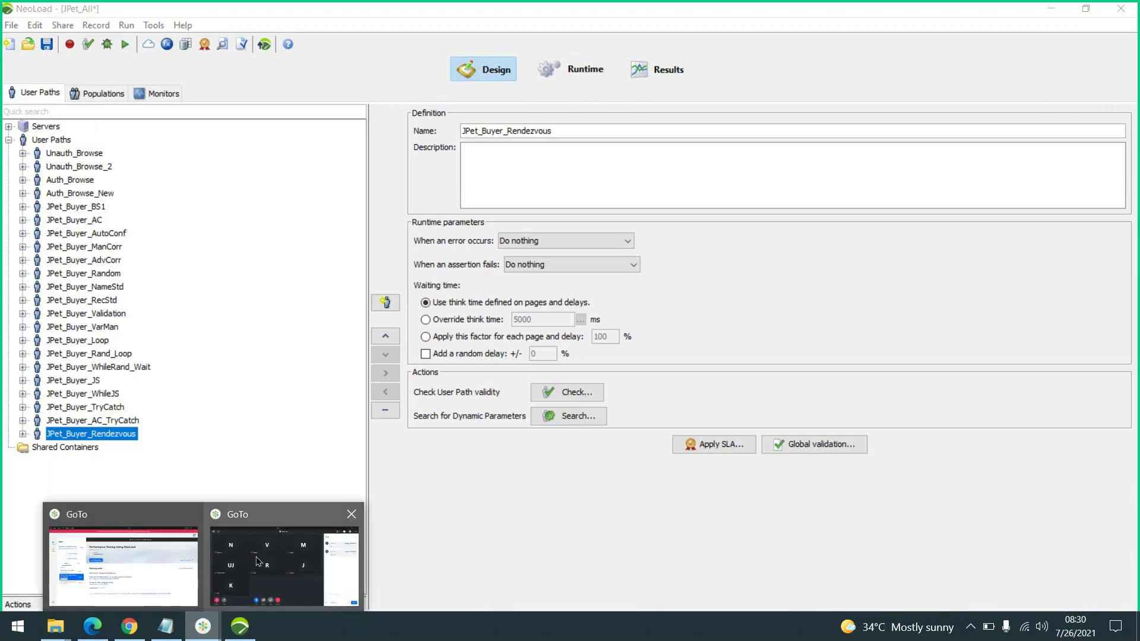